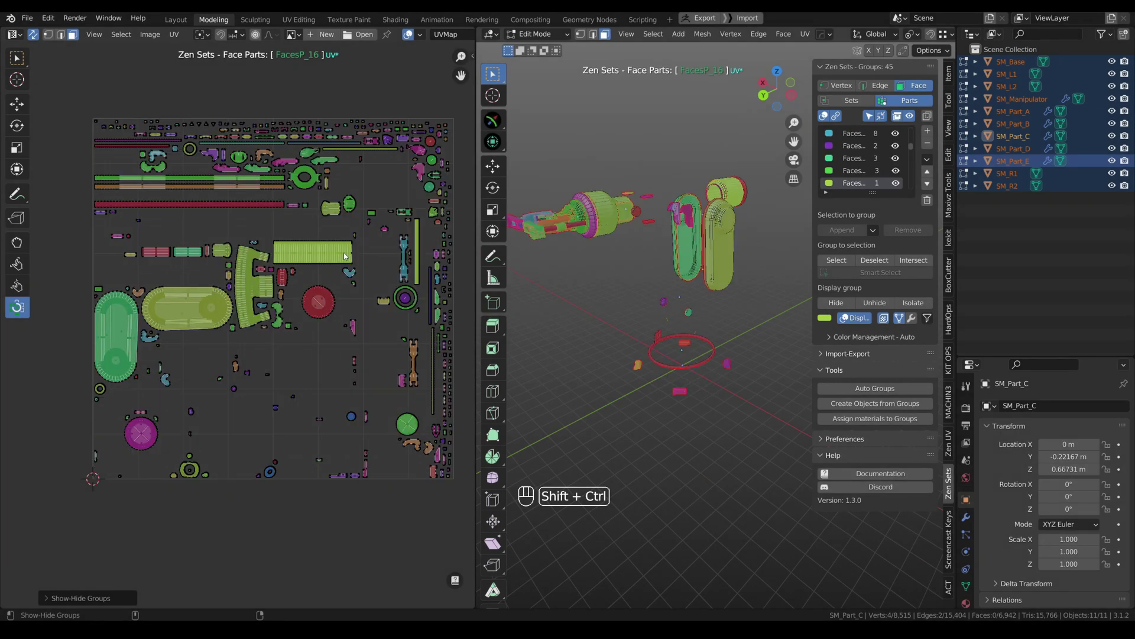
- Unhide all hidden face groups in the UV layout using the Zen Sets tool
scroll(320, 482, "down", 5)
left_click(369, 172, "ctrl+shift")
scroll(307, 464, "up", 6)
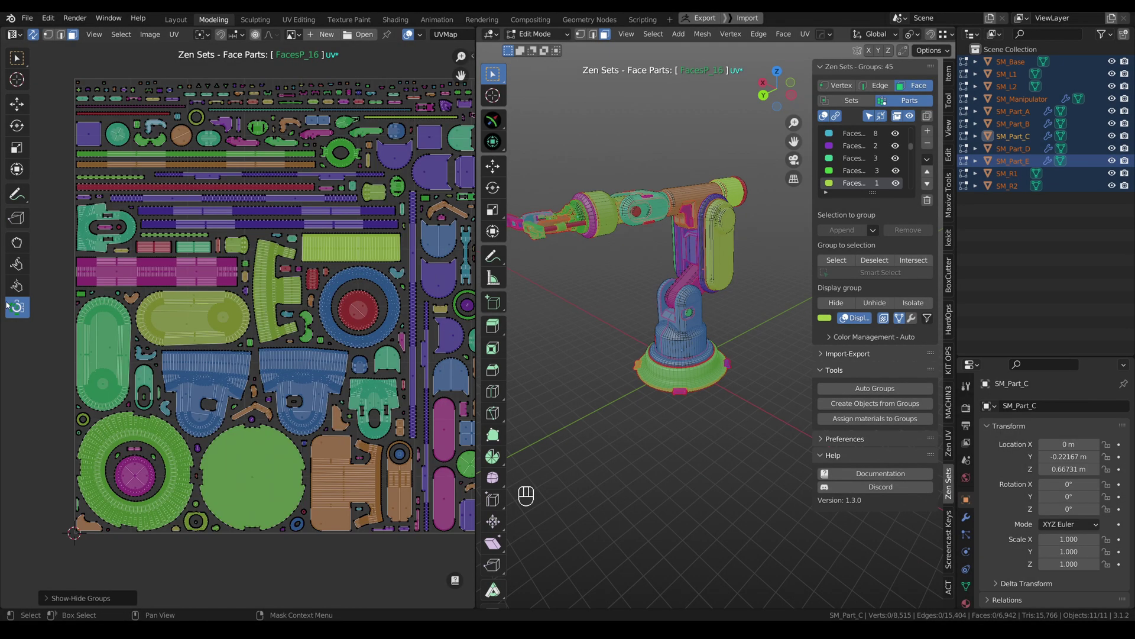
scroll(313, 414, "up", 2)
scroll(311, 390, "down", 2)
right_click(303, 367, "ctrl")
right_click(277, 317, "ctrl")
right_click(255, 224, "ctrl")
right_click(206, 374, "ctrl")
right_click(120, 351, "ctrl")
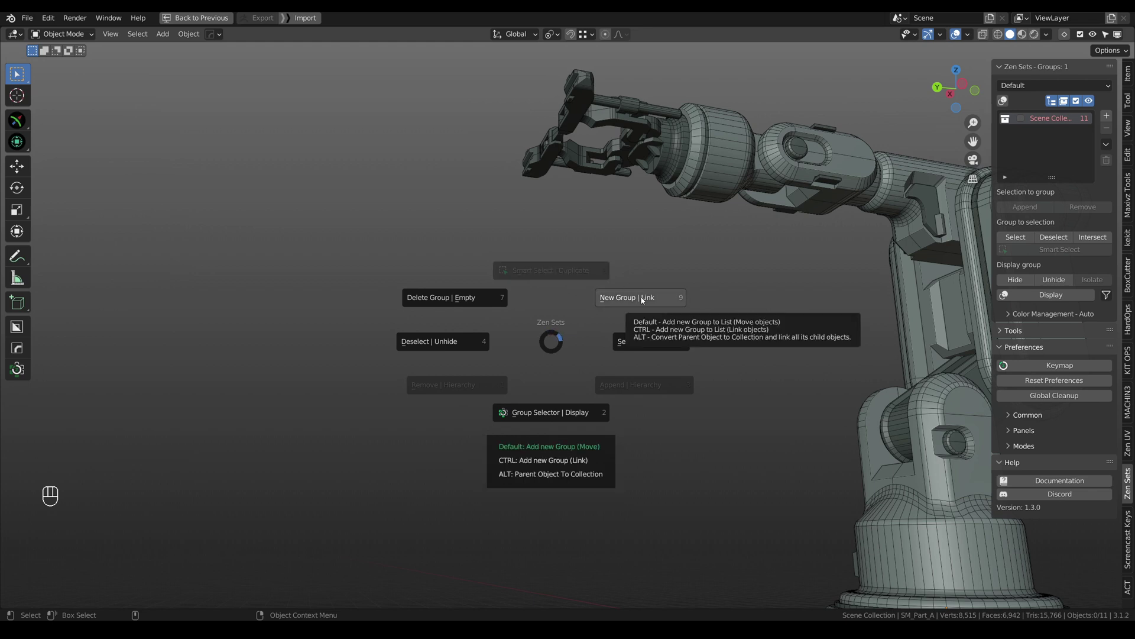
- Check the move, link and parent-to-collection variants of the New Group | Link command, then dismiss the Zen Sets pie menu
key("alt")
key("alt")
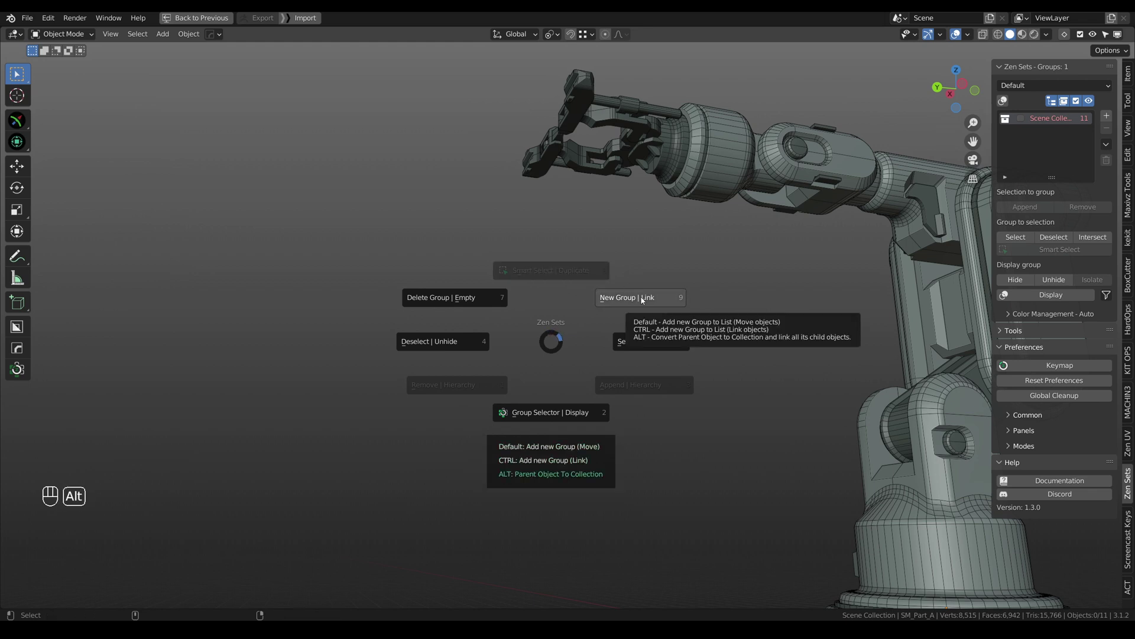
key("alt")
key("ctrl")
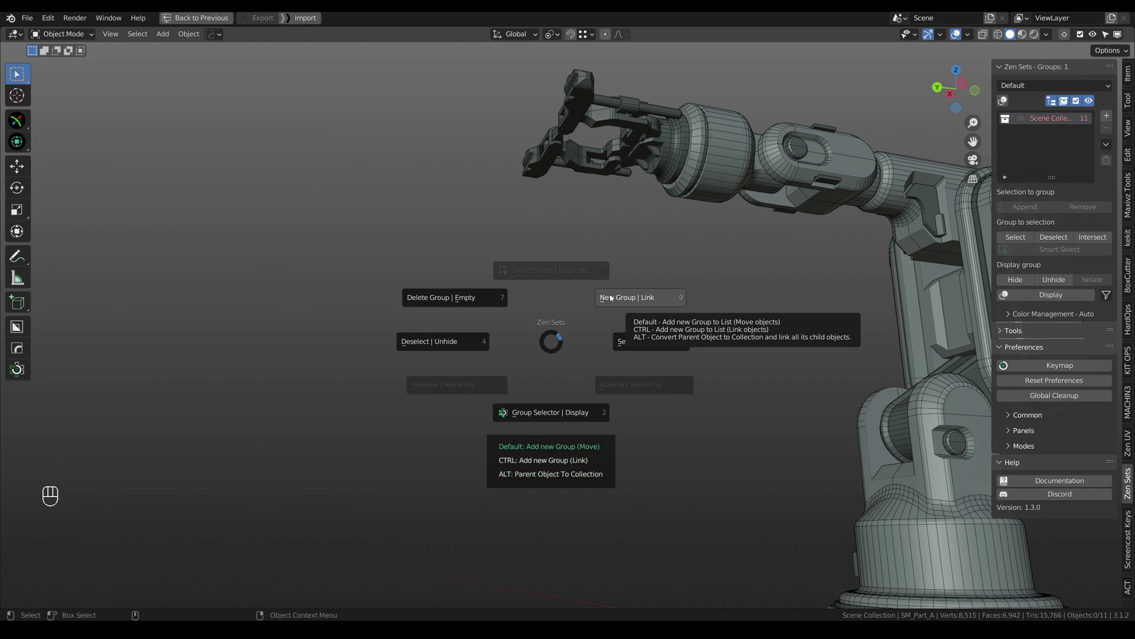
left_click(547, 346)
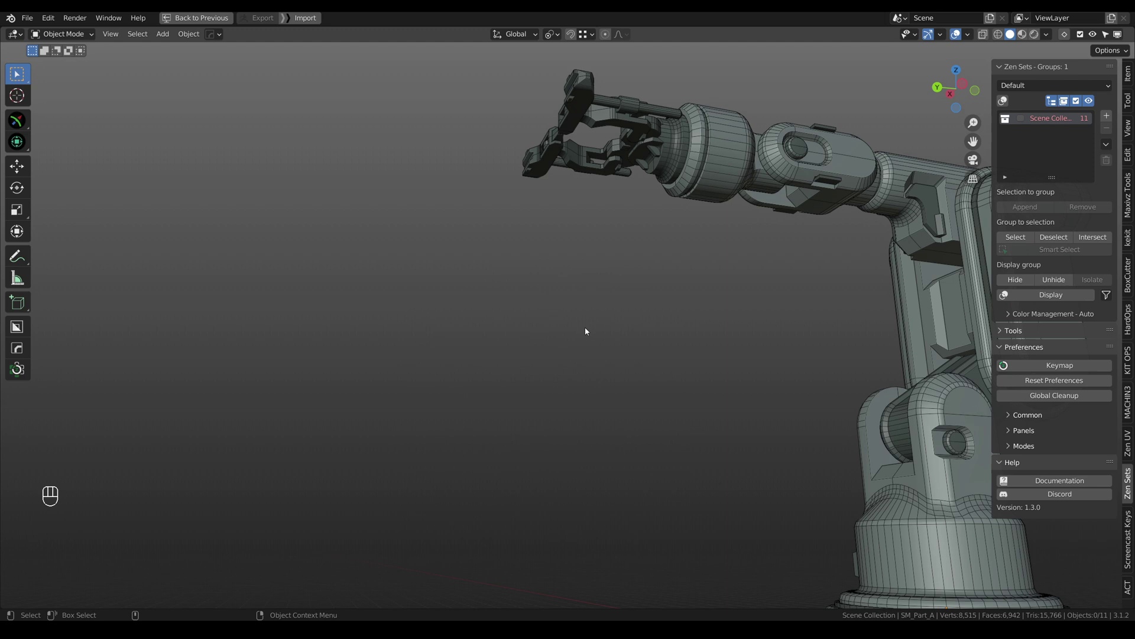
- Locate the Display Pie Assist option in the common add-on preferences and bring up the Zen Sets pie menu again
left_click(1026, 415)
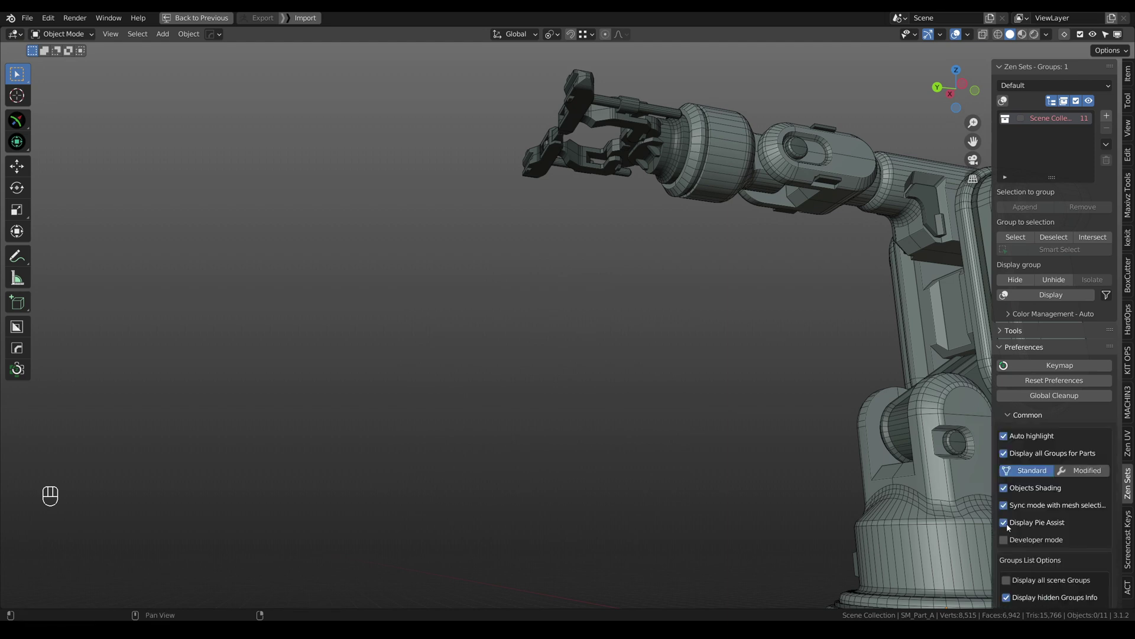
left_click(528, 292)
key("shift+ctrl+d")
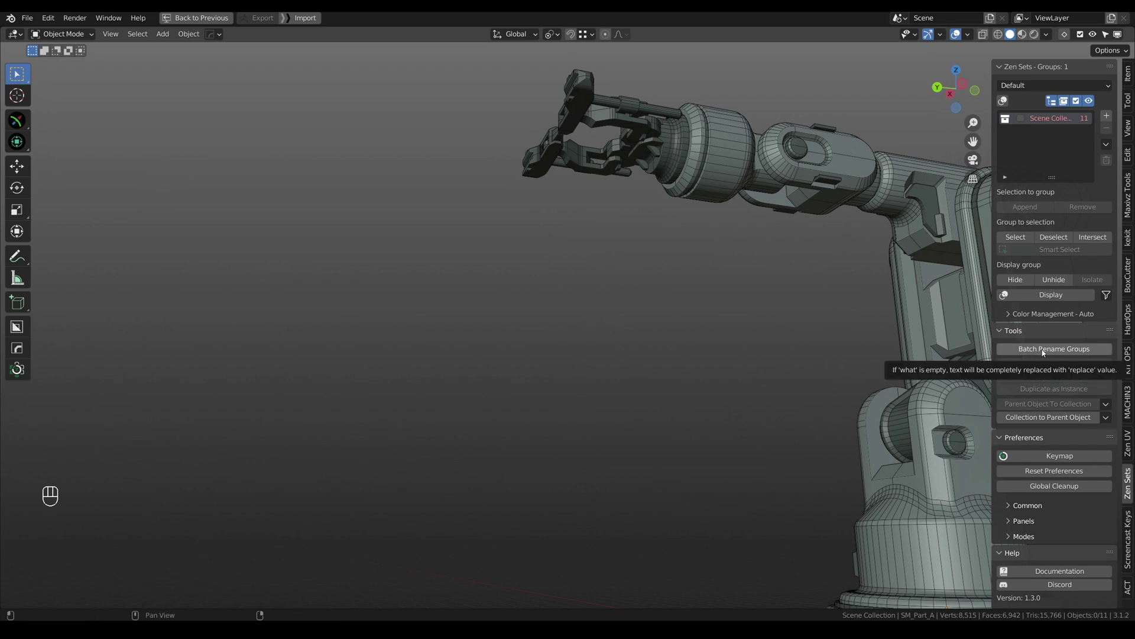
- Open the documentation for the Batch Rename Groups tool
key("F1")
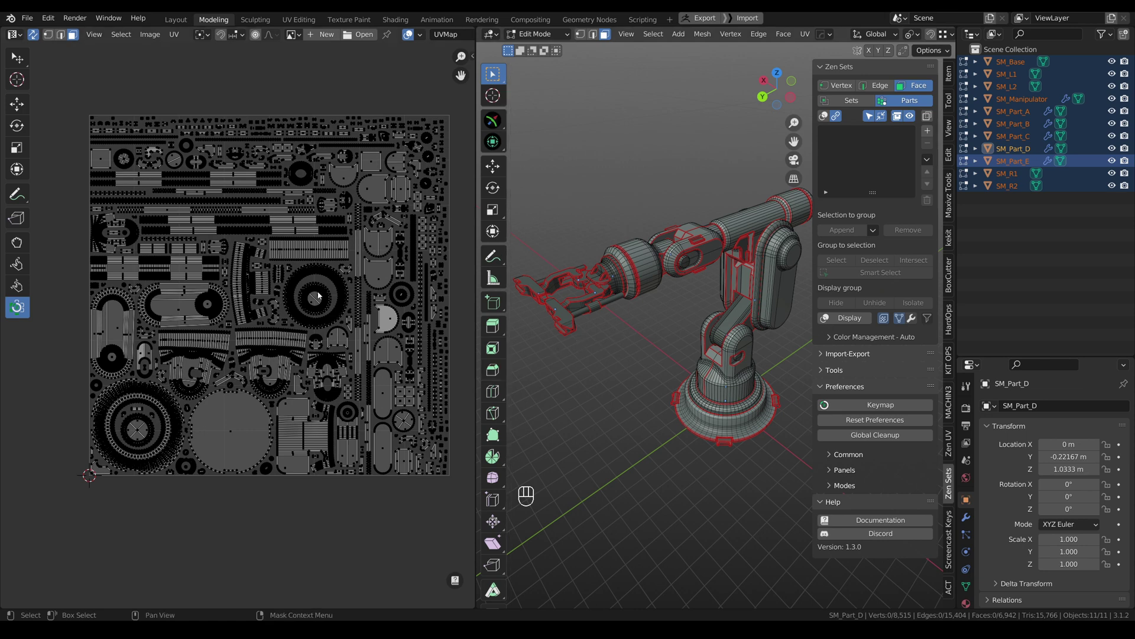
- Select the cylindrical wrist collar's faces on SM_Part_E, delimited by UVs, and add them as a new face group
double_click(644, 250)
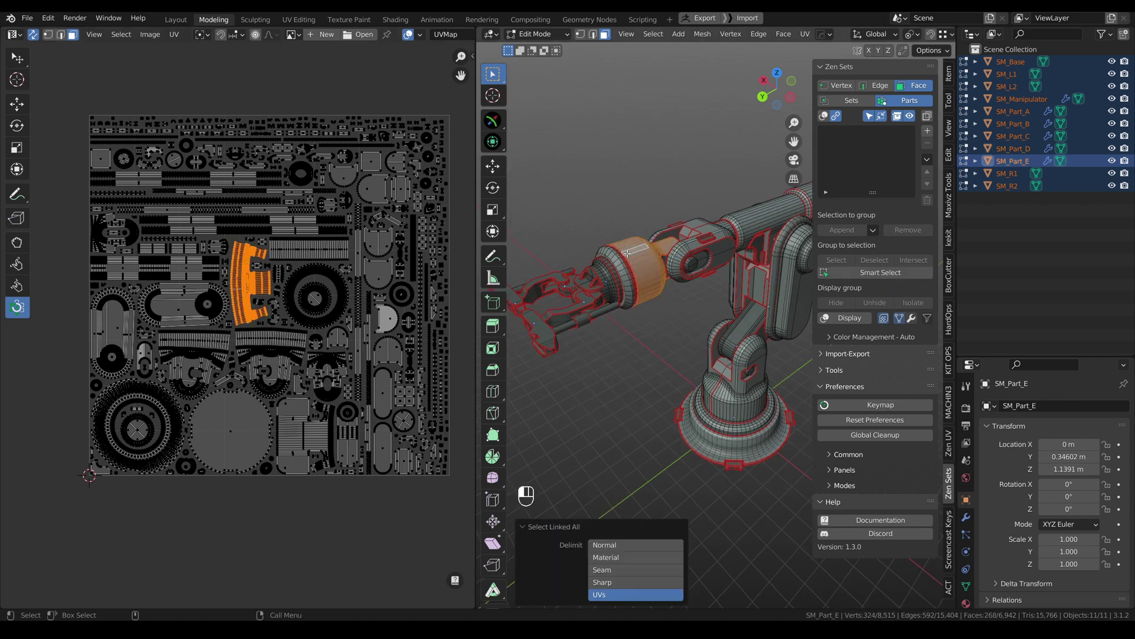
left_click_drag(645, 250, 637, 286, "alt")
key("shift+ctrl+d")
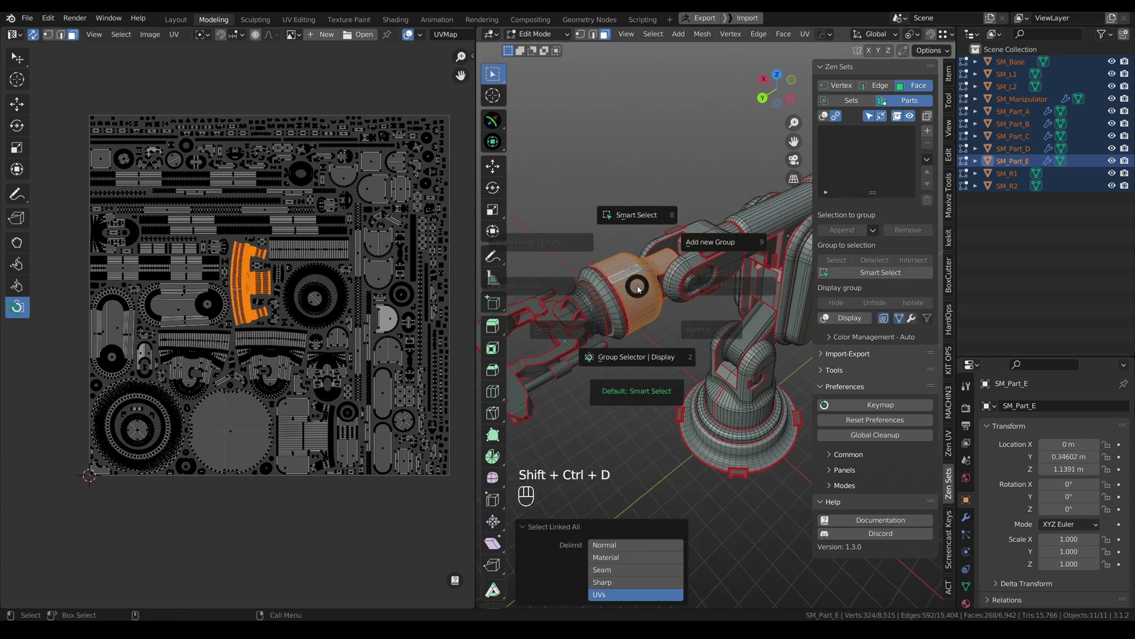
left_click(708, 245)
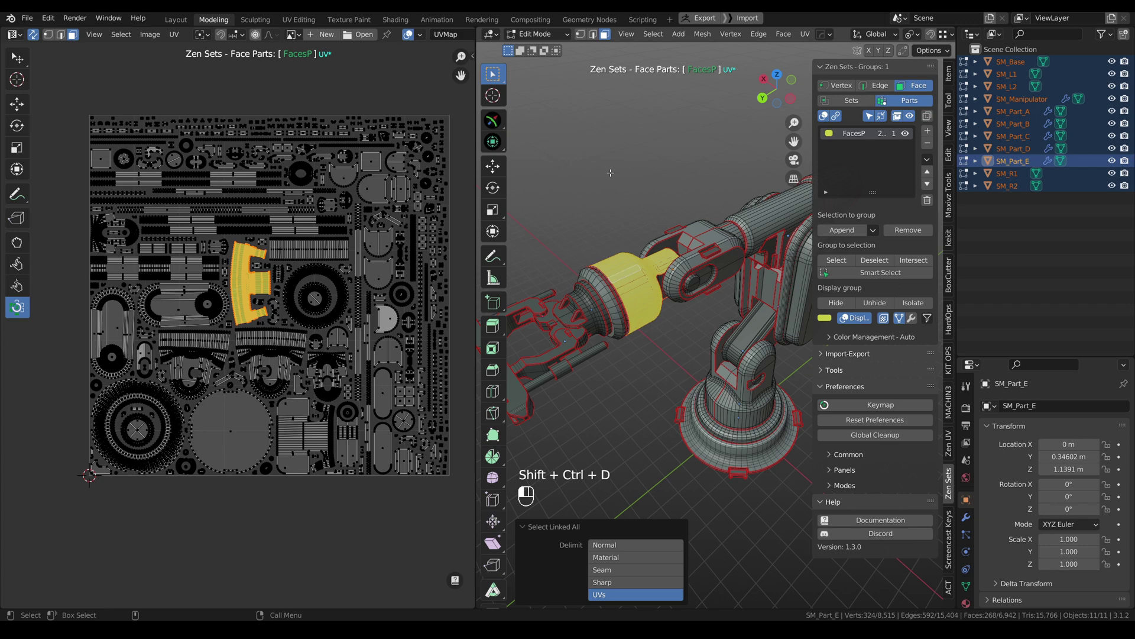
- Select the whole ring-shaped island beside the yellow group in the UV layout and add it as a new face group
scroll(200, 246, "up", 5)
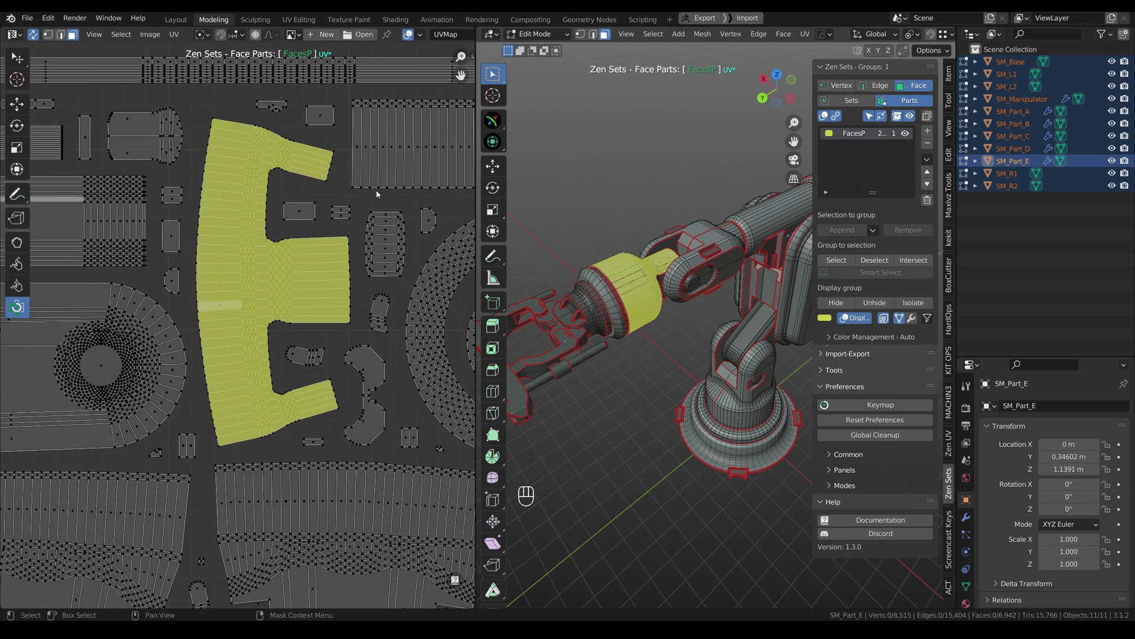
scroll(351, 259, "down", 3)
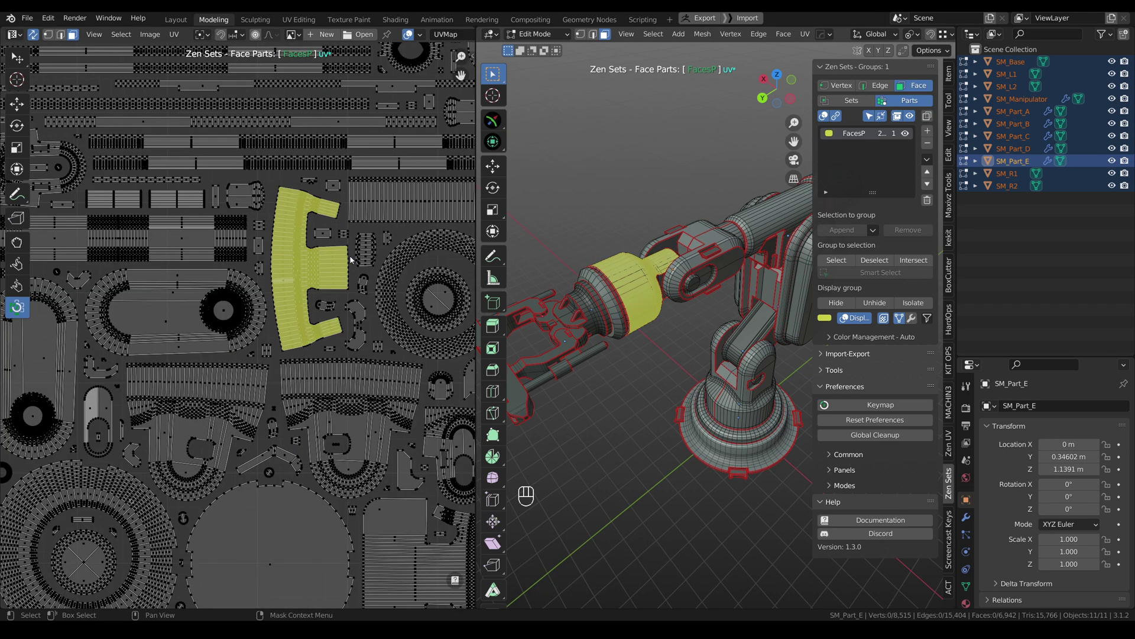
key("l")
scroll(340, 239, "up", 3)
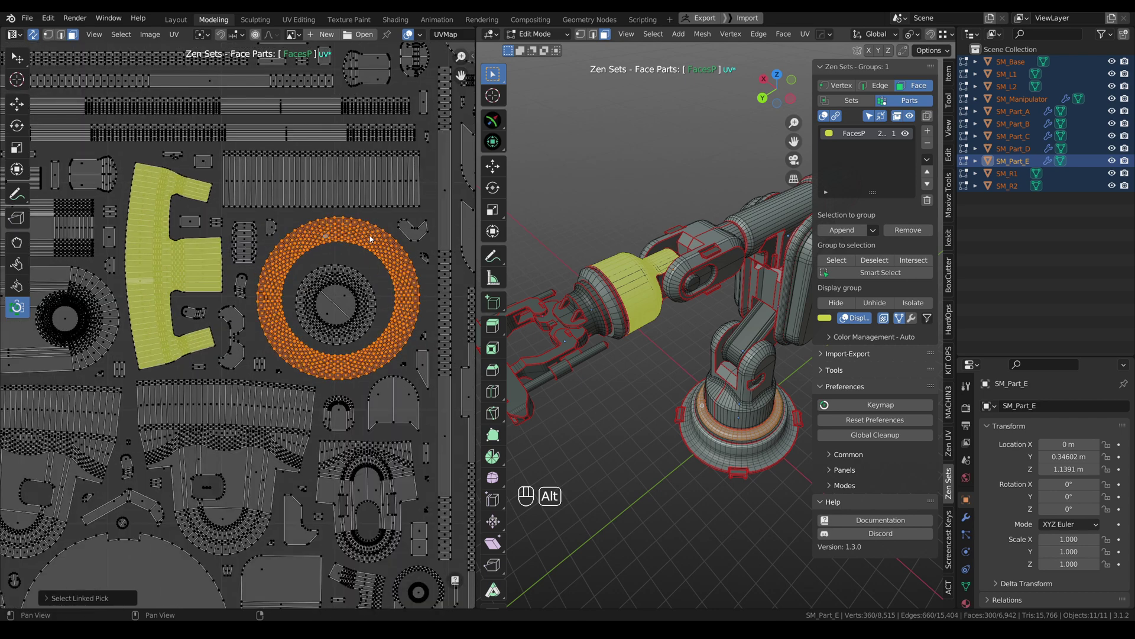
key("shift+ctrl+d")
left_click(405, 193)
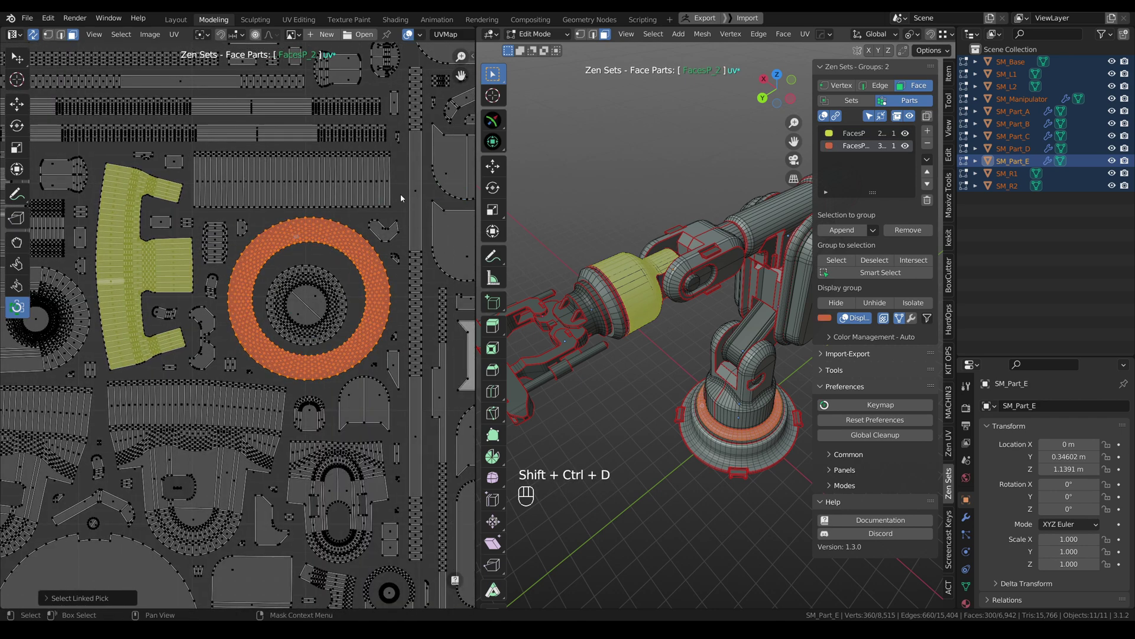
- Select the linked rectangular strip island above the ring and append it to the ring's face group
scroll(362, 227, "down", 4)
left_click(364, 207)
key("l")
scroll(365, 208, "up", 3)
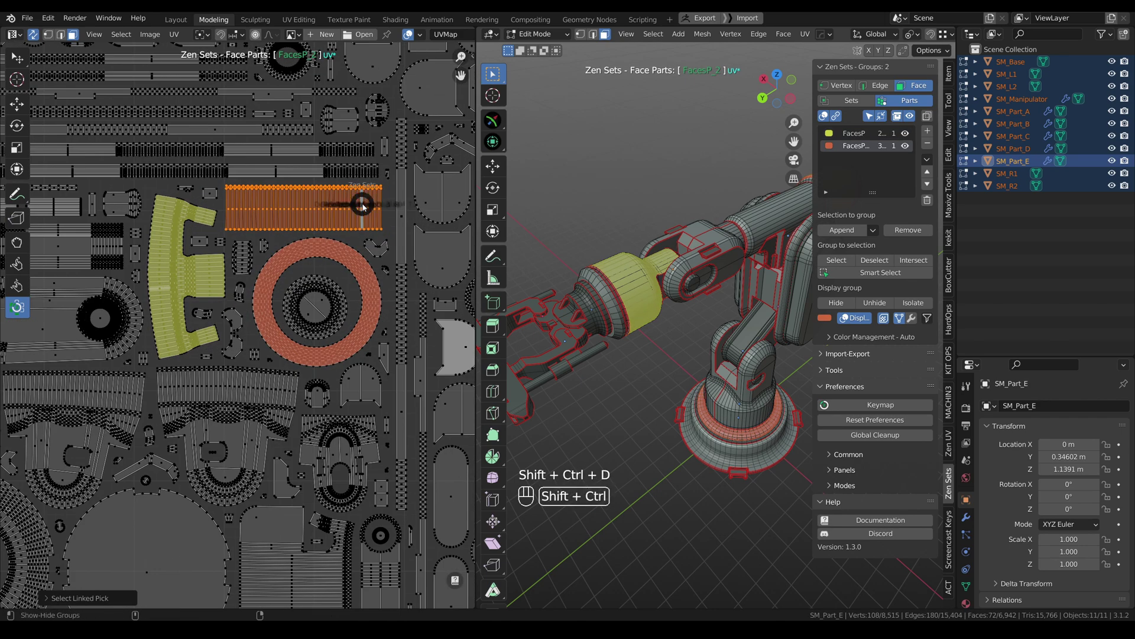
key("shift+ctrl+d")
left_click(406, 236)
- Select the round-bottomed single-face island beside the ring and strip and add it as a new face group
scroll(406, 236, "down", 4)
scroll(384, 207, "up", 4)
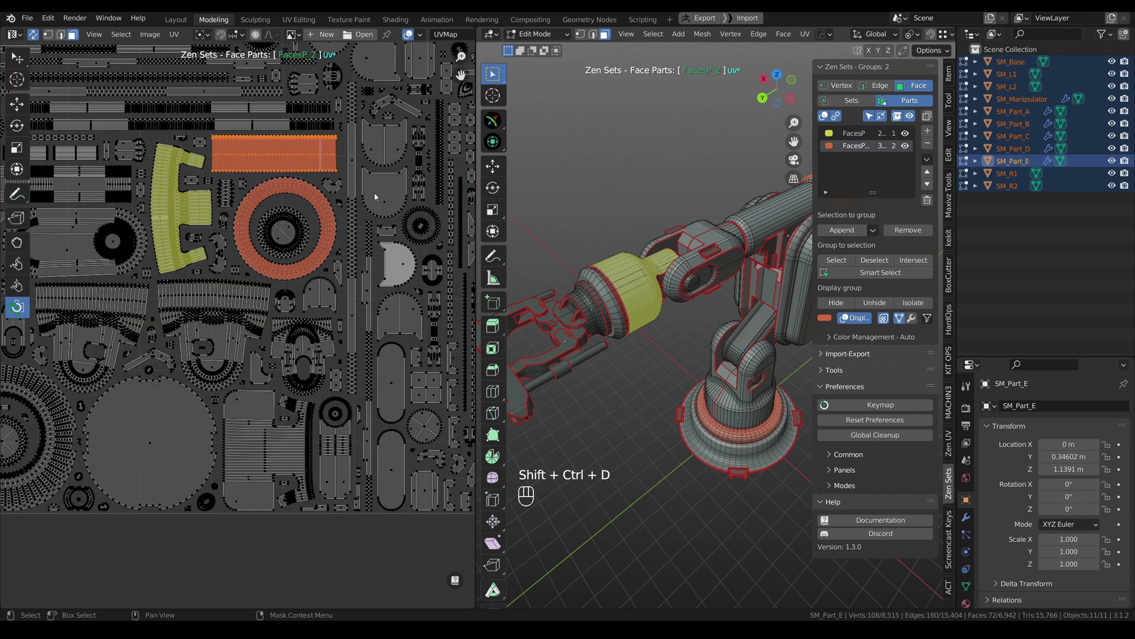
left_click(384, 195)
key("shift+ctrl+d")
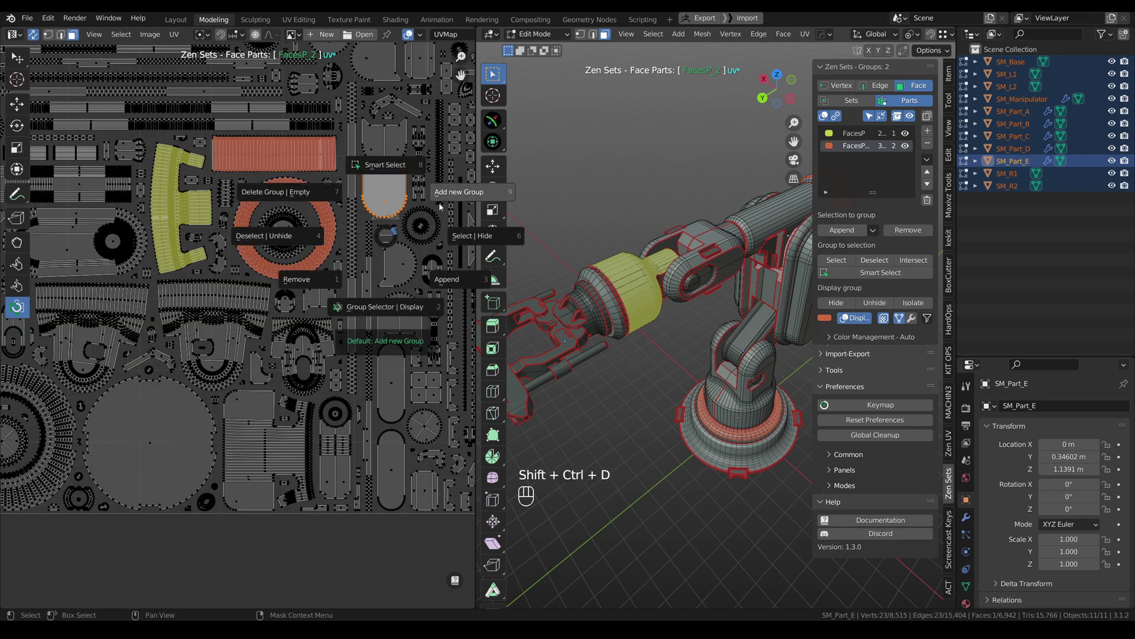
left_click(446, 201)
- Select the linked arched two-face island below the green group and add it as a new face group
left_click(398, 305)
key("l")
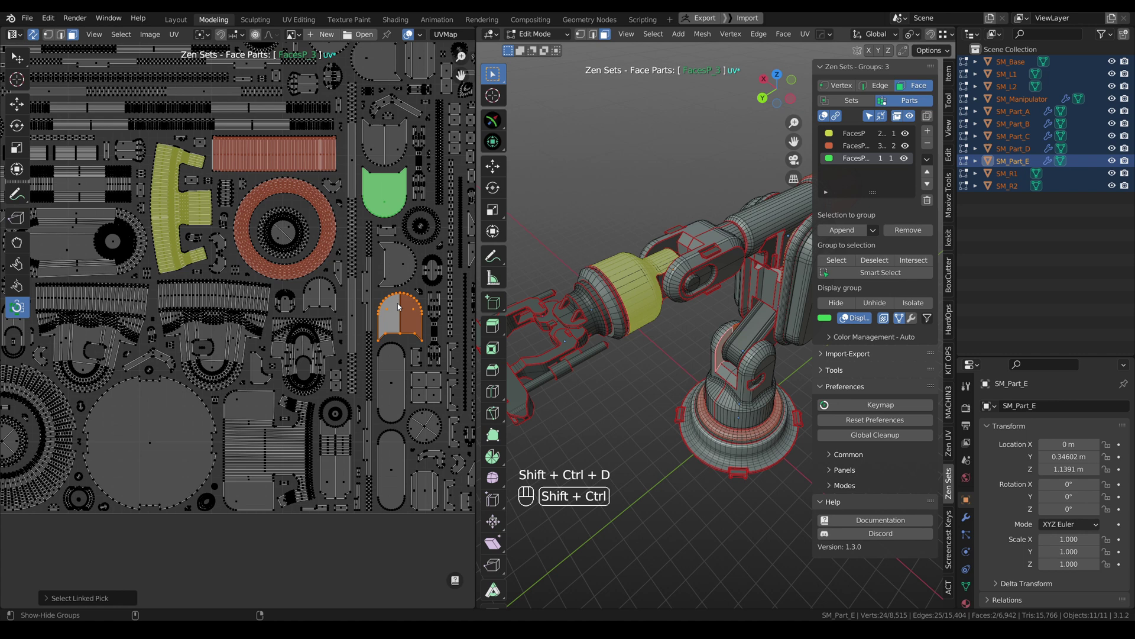
key("shift+ctrl+d")
left_click(461, 263)
- Box-select the islands around the large disc at the lower middle of the UV layout and add them as a new face group
scroll(332, 266, "down", 3)
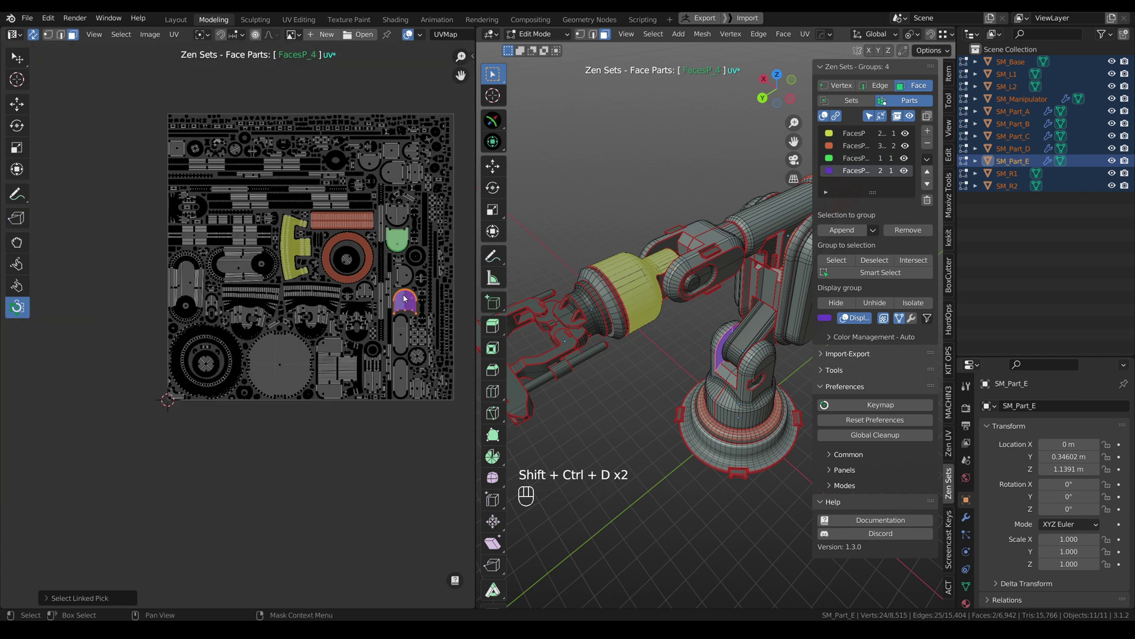
scroll(332, 266, "up", 1)
left_click_drag(400, 434, 254, 305)
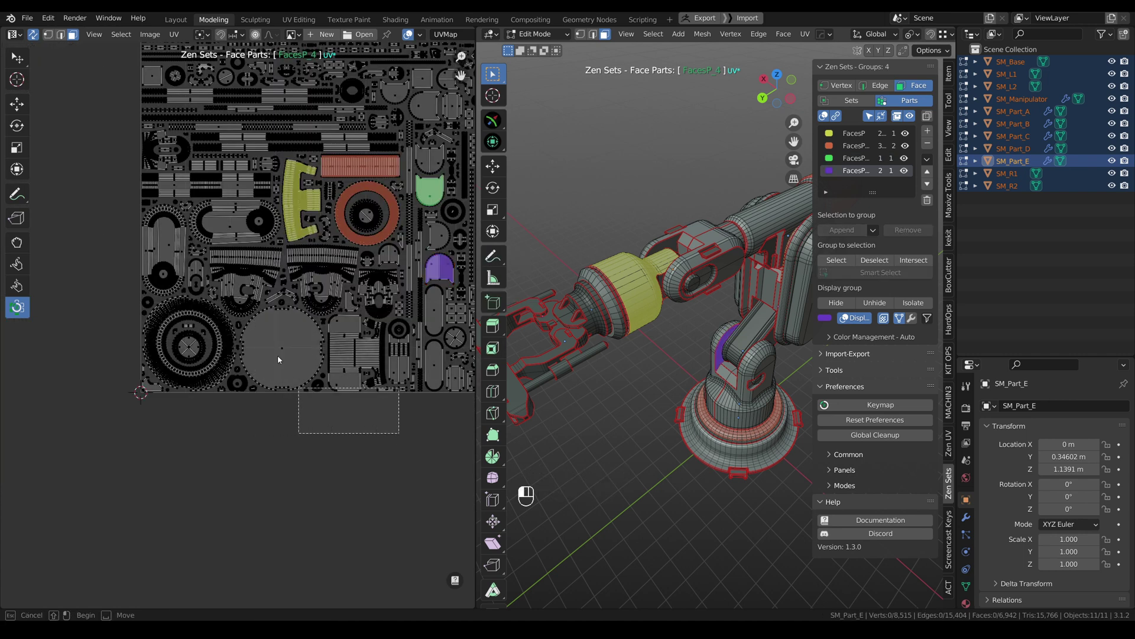
scroll(304, 335, "up", 4)
key("shift+ctrl+d")
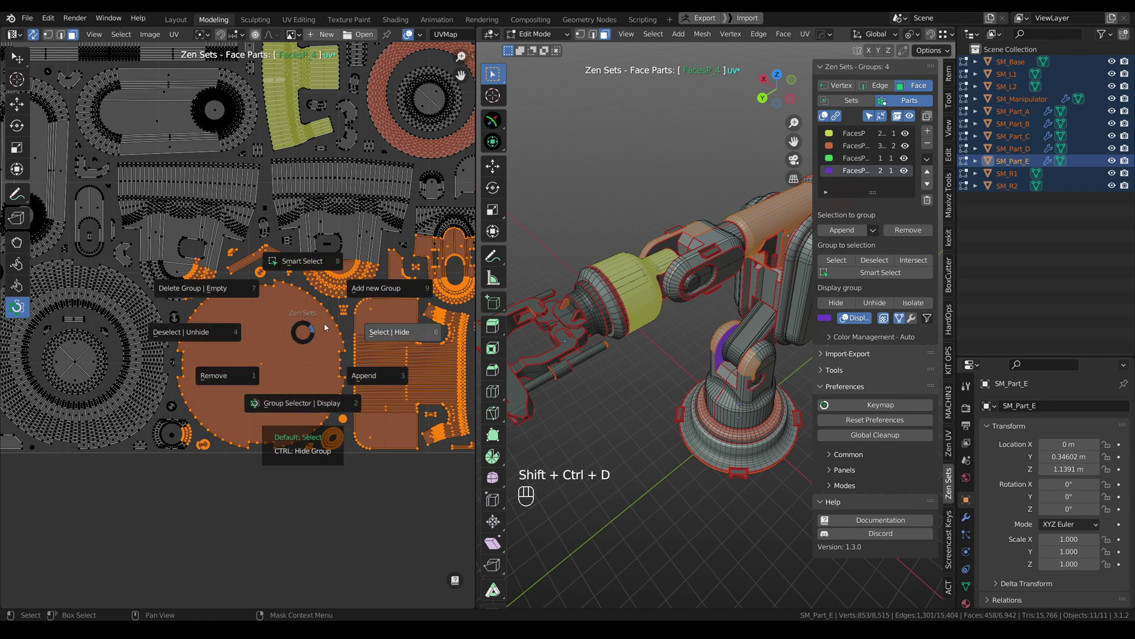
left_click(381, 286)
- Pick a face in the rectangular strip island and Smart Select its whole group, including the ring
scroll(380, 287, "down", 3)
middle_click_drag(424, 312, 348, 276, "alt")
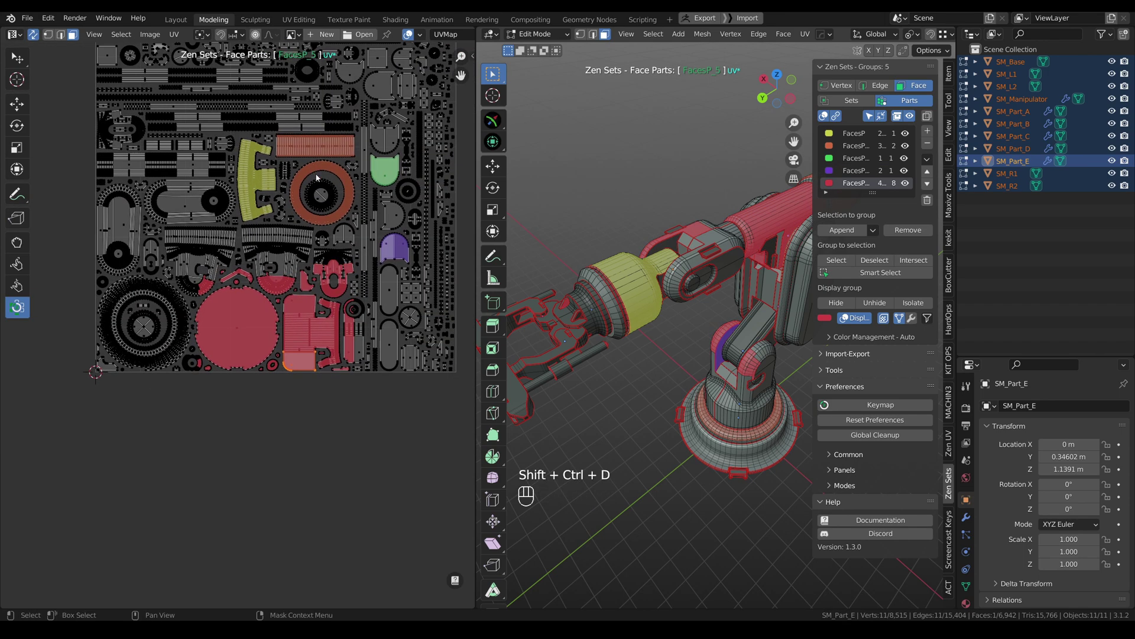
scroll(310, 157, "up", 3)
left_click(325, 152)
middle_click_drag(353, 162, 326, 231, "alt")
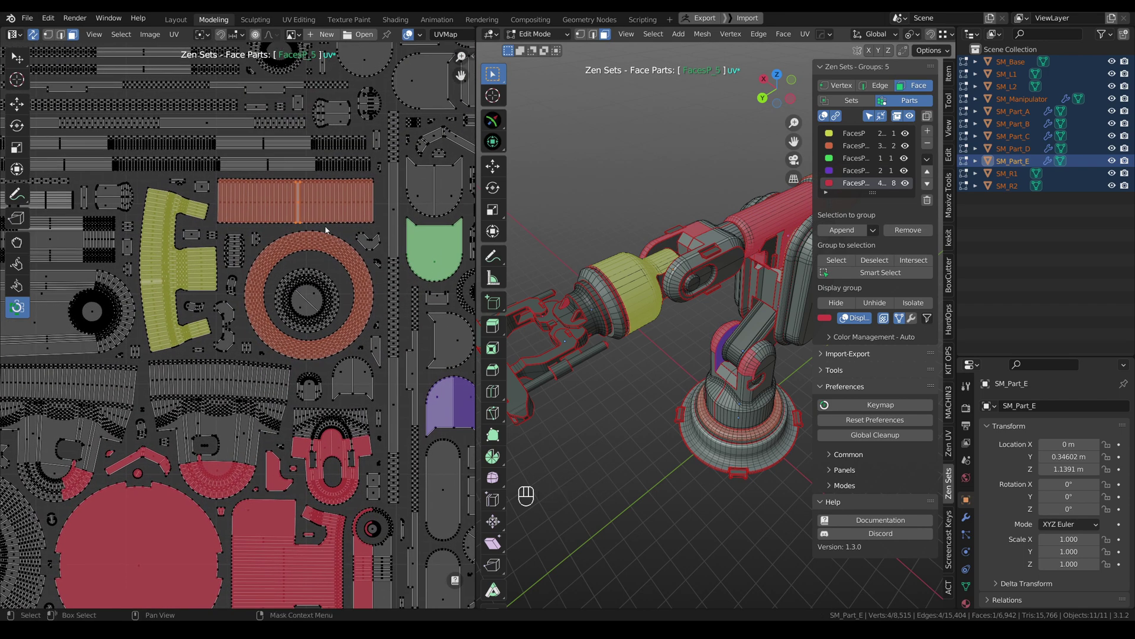
key("shift+ctrl+d")
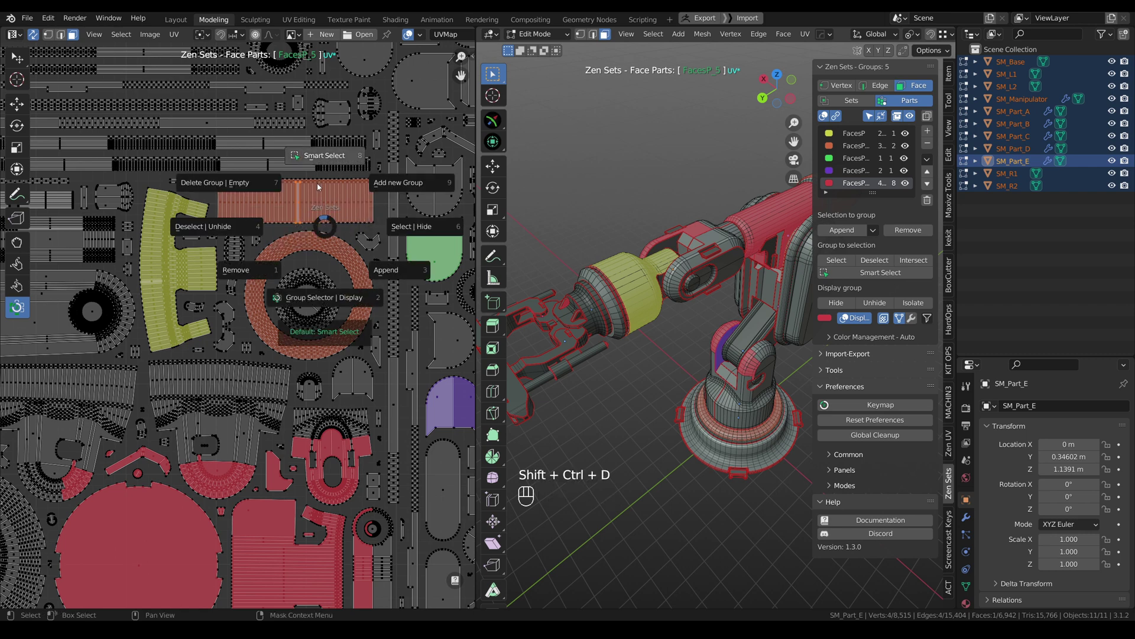
left_click(320, 156)
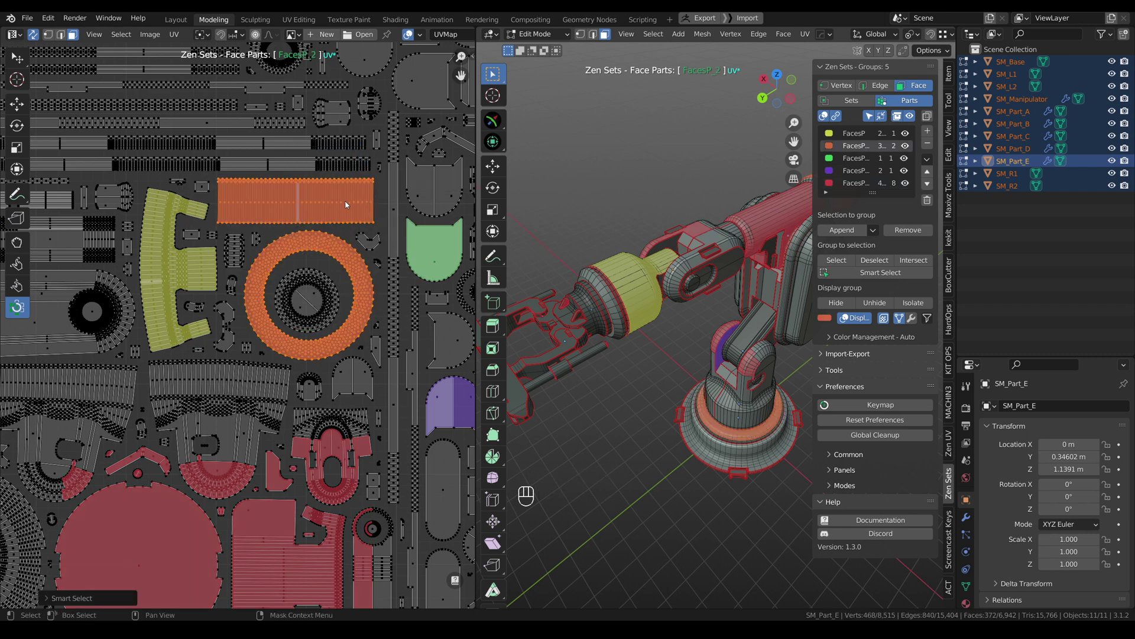
- Smart Select the green group from its round-bottomed island in the UV layout
scroll(347, 207, "down", 3)
middle_click_drag(347, 206, 329, 180, "alt")
scroll(371, 206, "up", 2)
key("shift+ctrl+d")
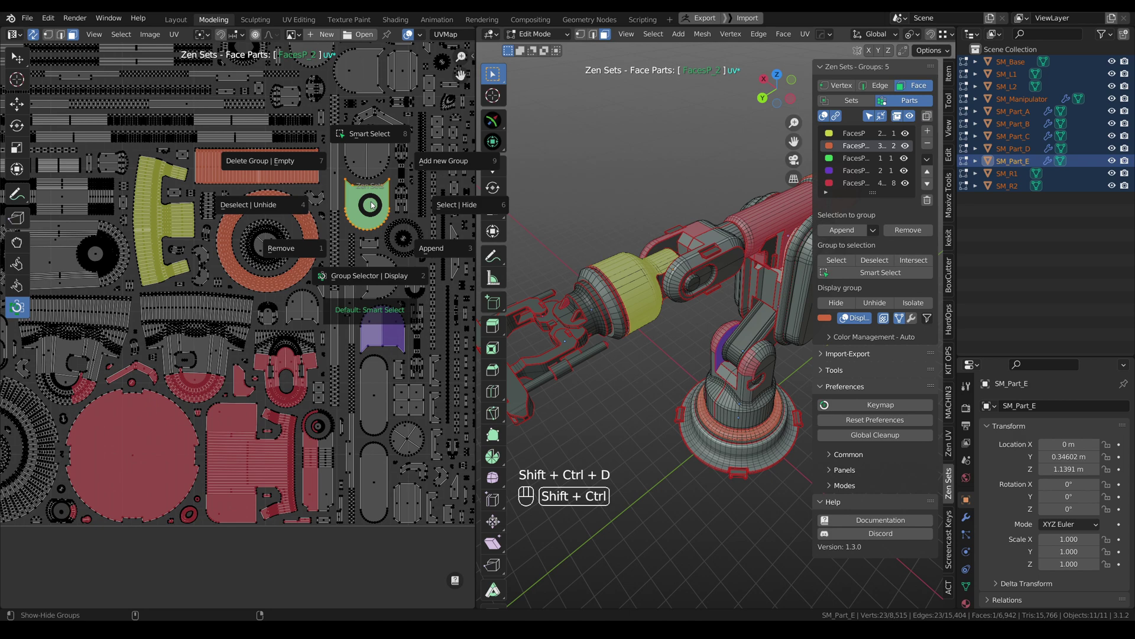
left_click(372, 142)
- Smart Select the large red group from a face in the island beside the big disc
scroll(363, 187, "down", 3)
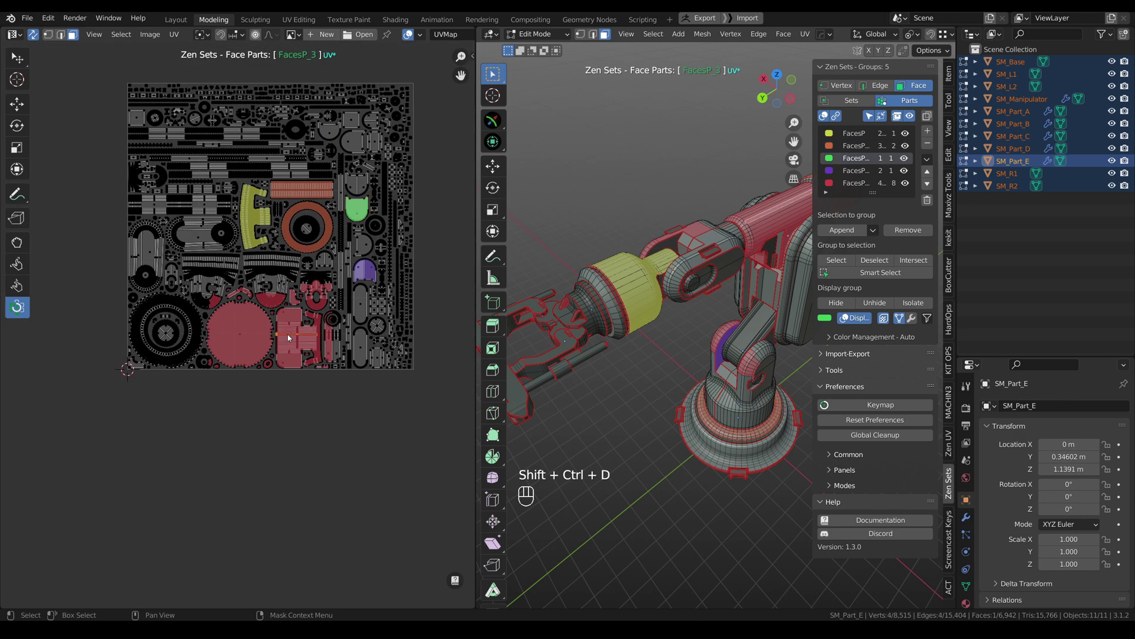
key("shift+ctrl+d")
left_click(289, 266)
scroll(292, 314, "up", 3)
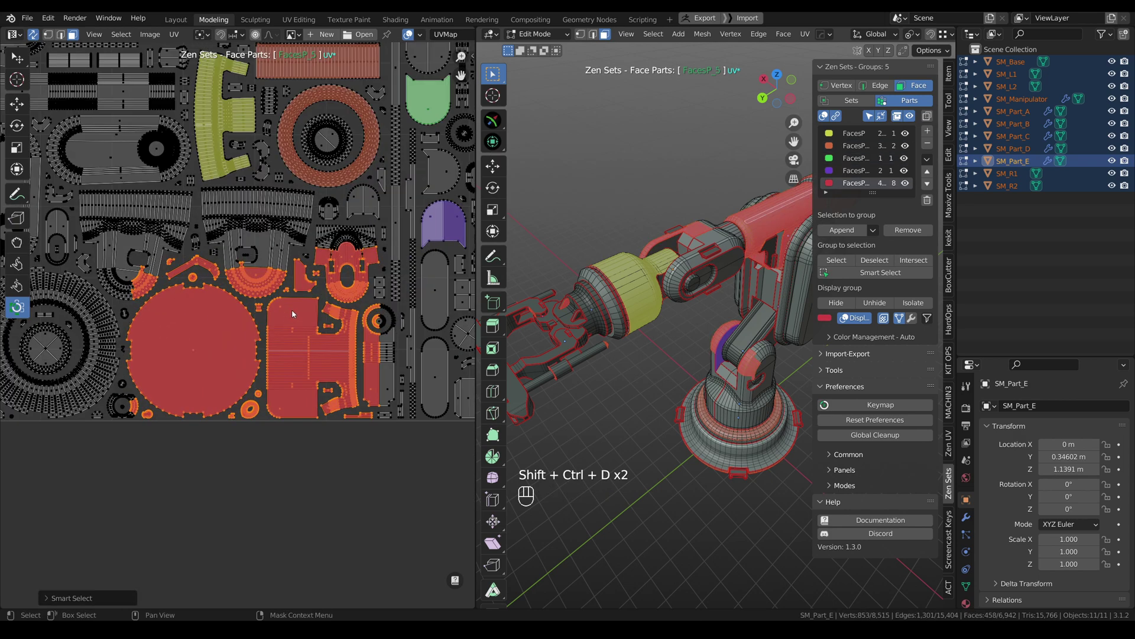
- Toggle the Display UV option that shows groups in the UV Editor
scroll(291, 314, "down", 2)
scroll(283, 314, "up", 1)
middle_click_drag(332, 254, 303, 388, "alt")
scroll(315, 305, "down", 2)
middle_click_drag(296, 284, 320, 275, "alt")
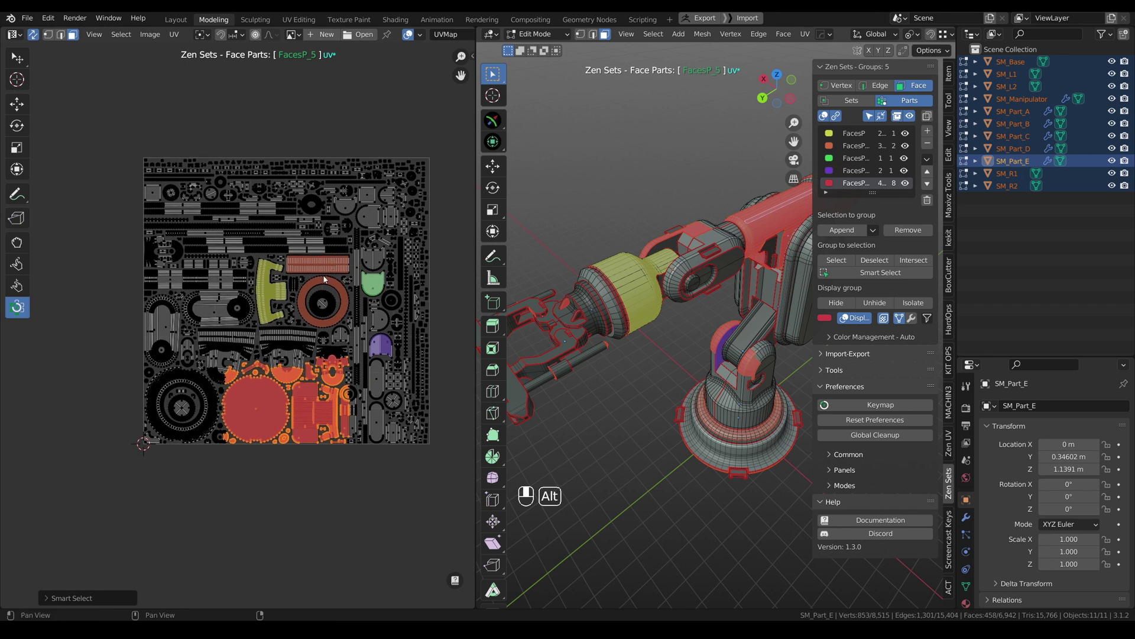
scroll(319, 275, "up", 1)
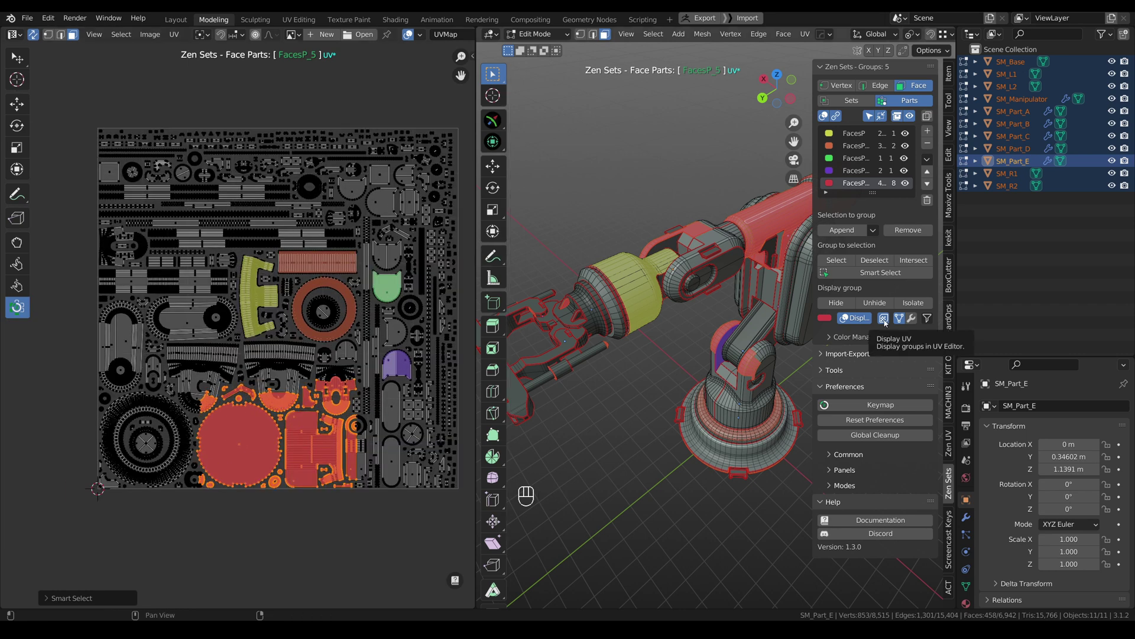
left_click(884, 320)
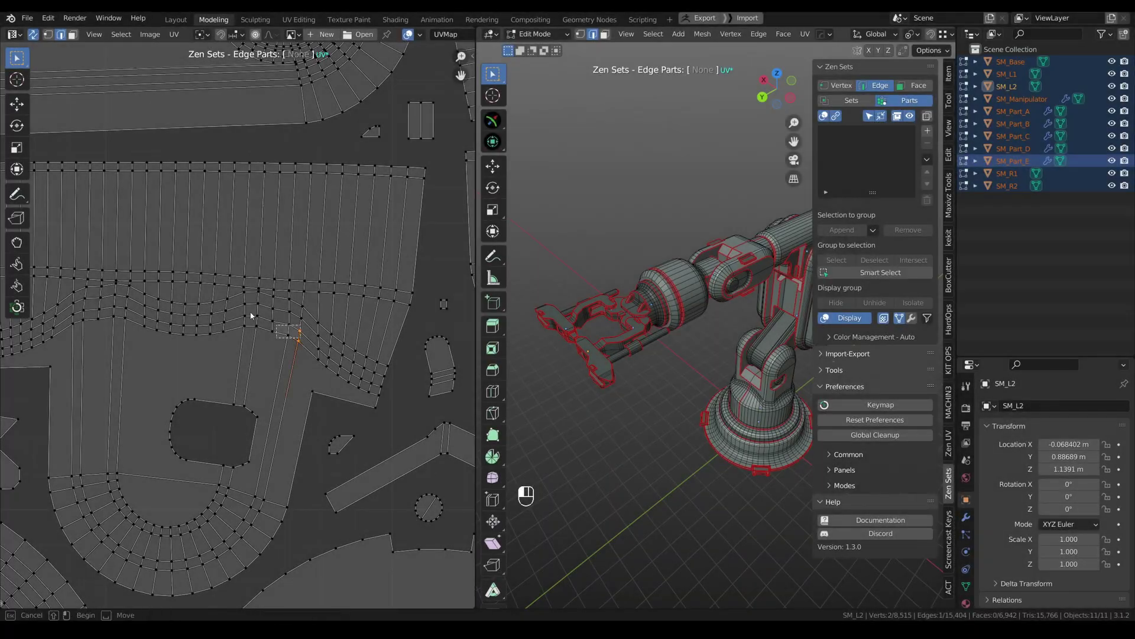
- Add the box-selected patch of edges on SM_L2's curved UV island as a new edge group
key("ctrl+shift+d")
left_click(256, 222)
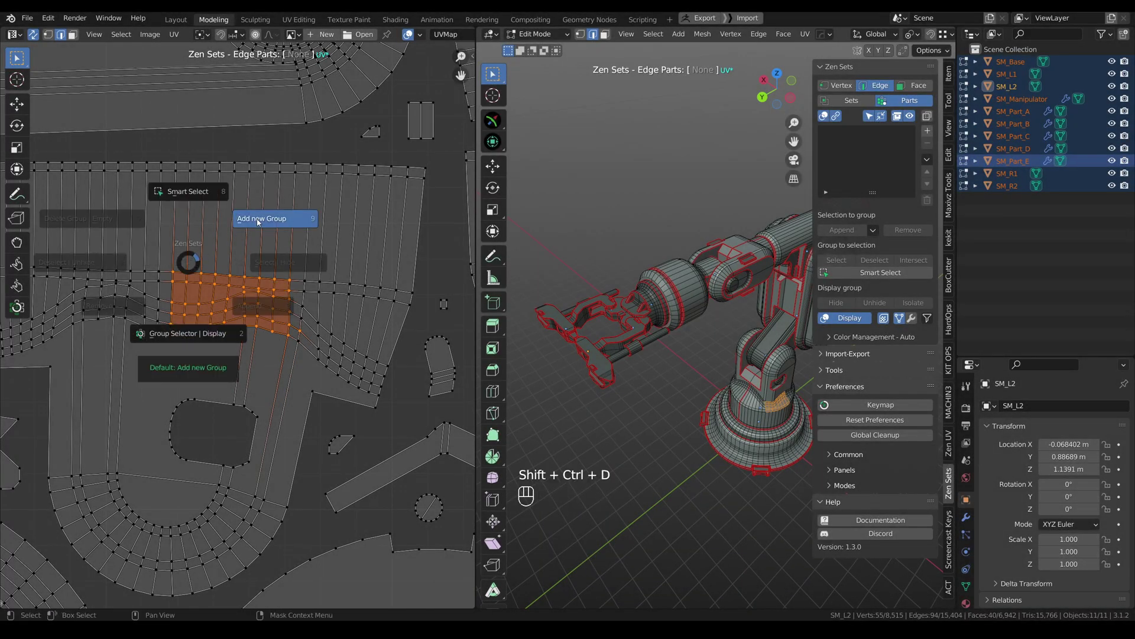
- Box-select a similar patch of edges on the neighbouring curved island and append it to the edge group
scroll(256, 228, "down", 6)
scroll(412, 251, "up", 5)
left_click_drag(412, 290, 322, 200)
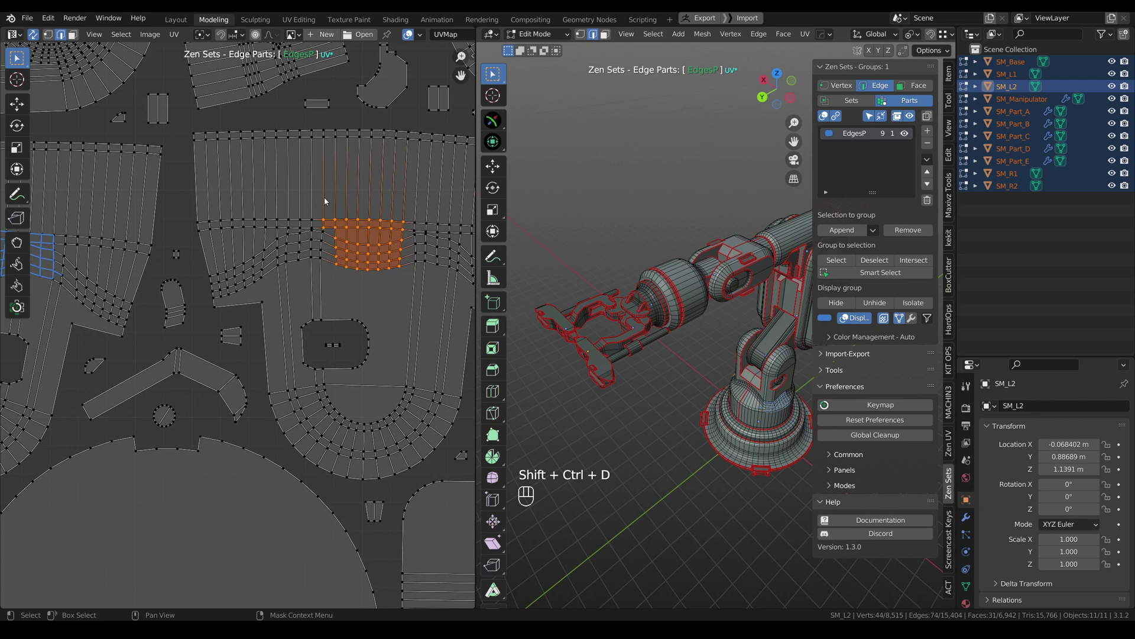
key("ctrl+shift+d")
left_click(375, 240)
- Smart Select the blue edge group from its patch on the second curved island and test-move the selected patches
scroll(359, 245, "down", 2)
left_click(361, 249)
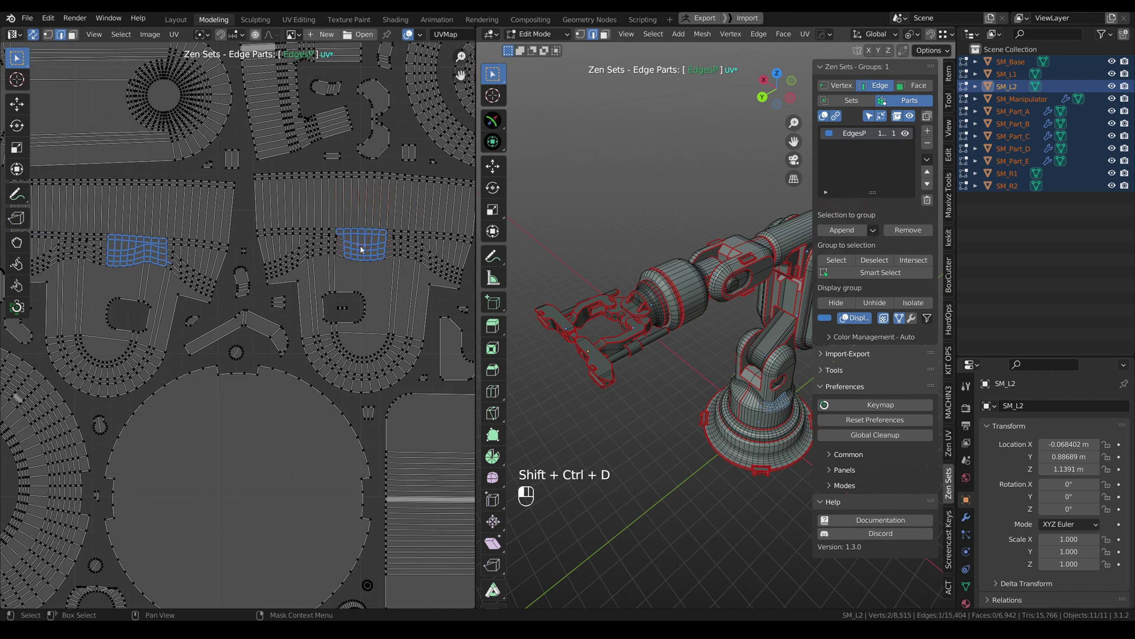
key("shift+ctrl+d")
left_click(358, 175)
key("w")
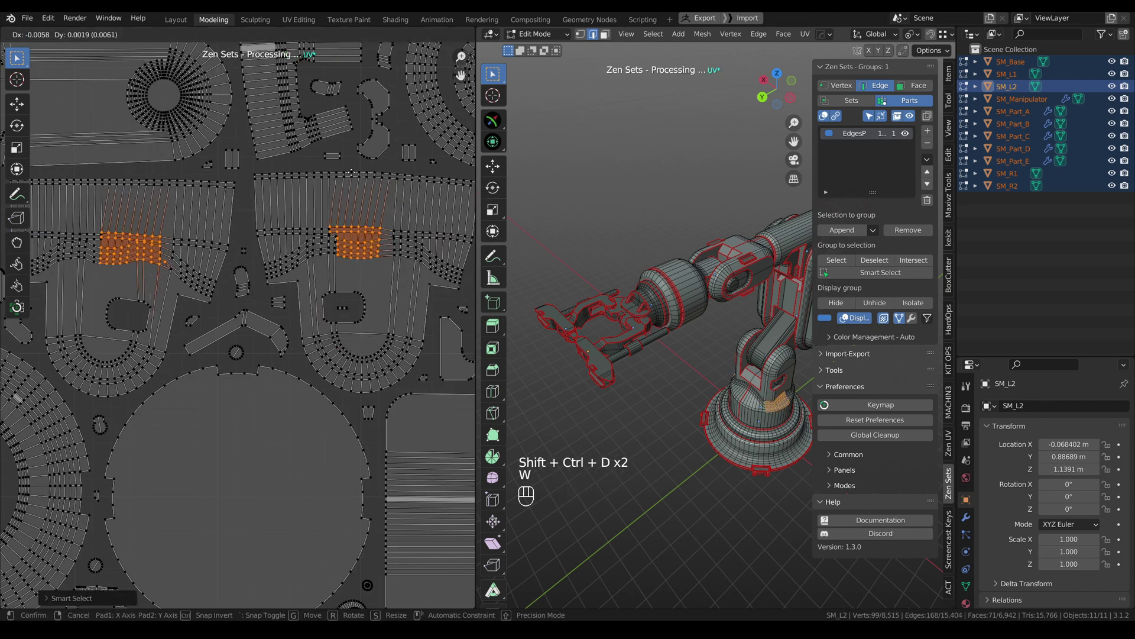
left_click(355, 198)
- In vertex mode, box-select the vertices around the disc in the oblong UV island and add them as a new vertex group
key("1")
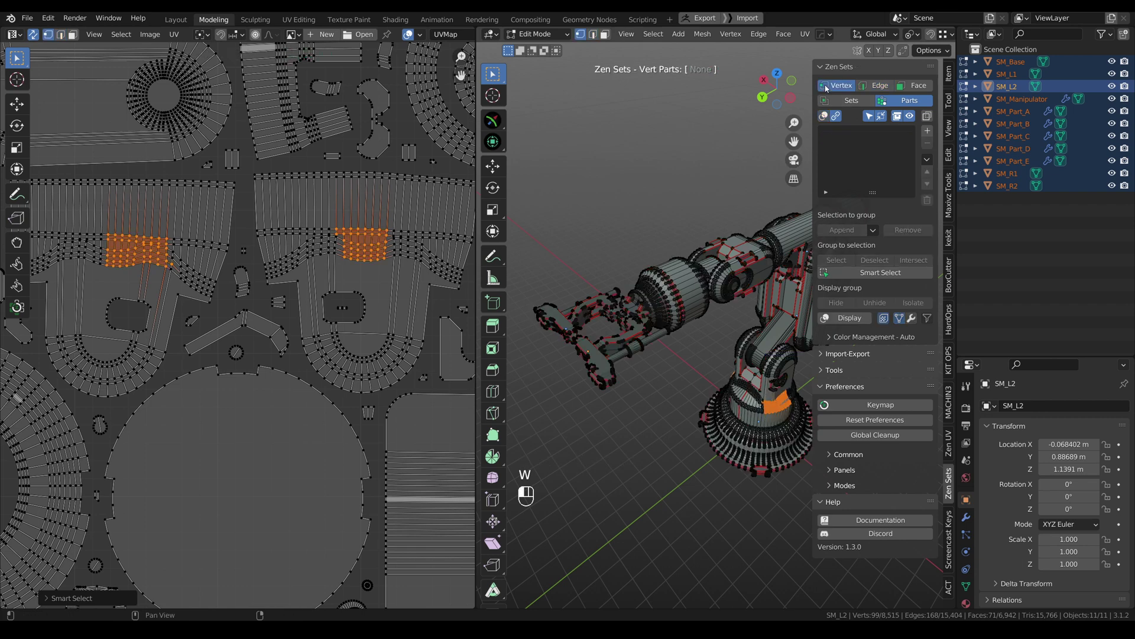
middle_click_drag(261, 132, 378, 229, "alt")
left_click_drag(303, 236, 220, 172)
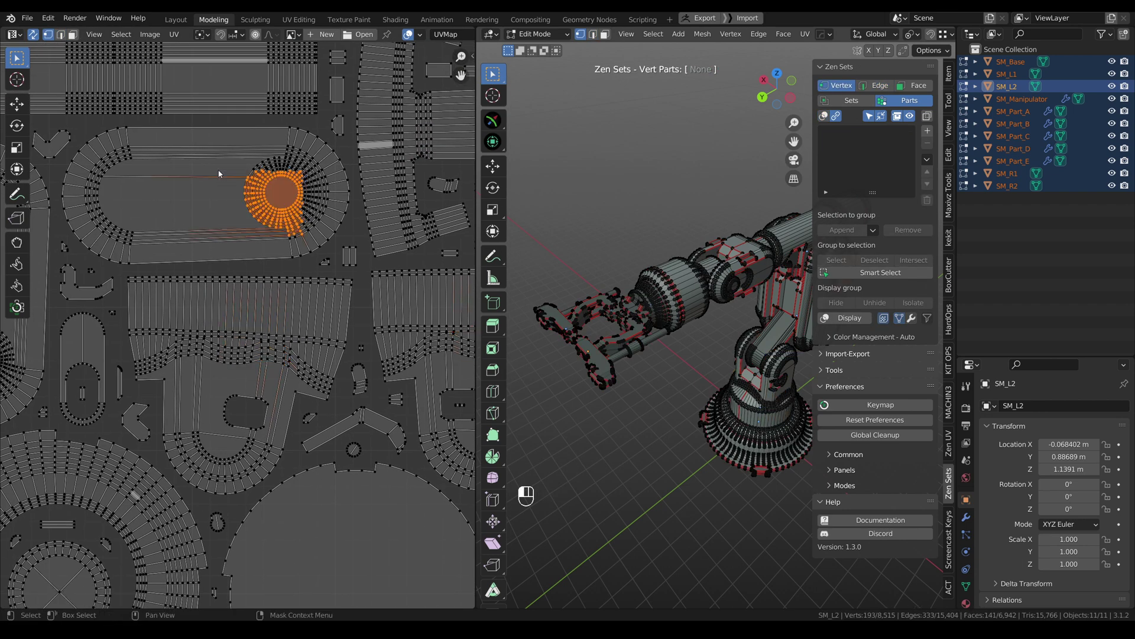
key("shift+ctrl+d")
left_click(221, 275)
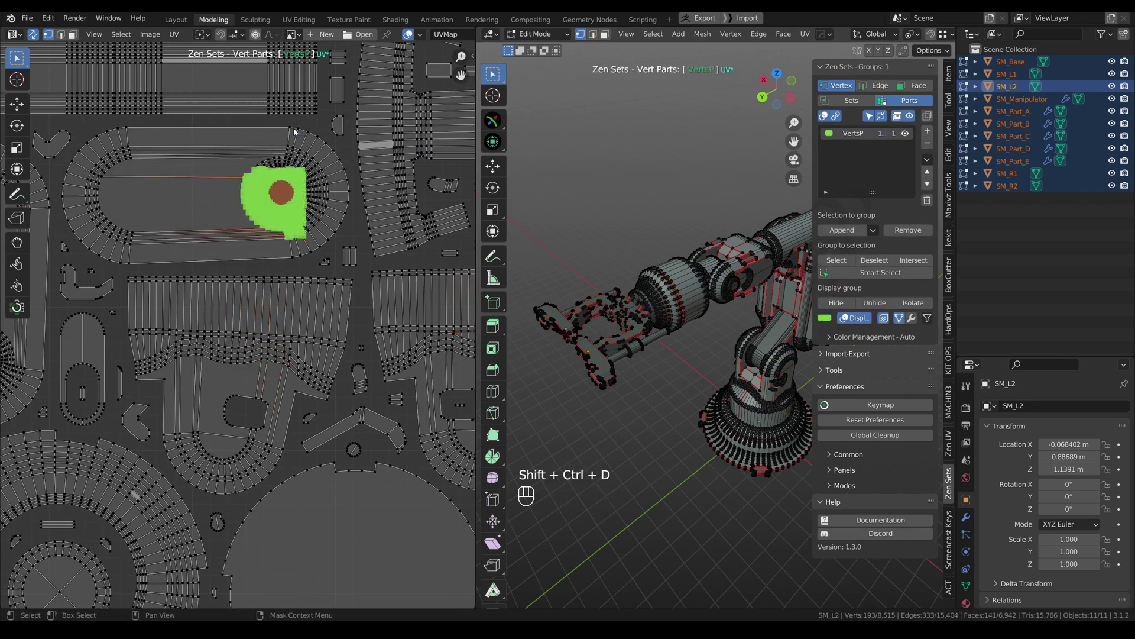
- Box-select a patch of vertices on the striped rectangular island above the disc and append it to the vertex group
middle_click_drag(270, 119, 260, 219)
scroll(260, 218, "up", 2)
left_click_drag(306, 179, 225, 113)
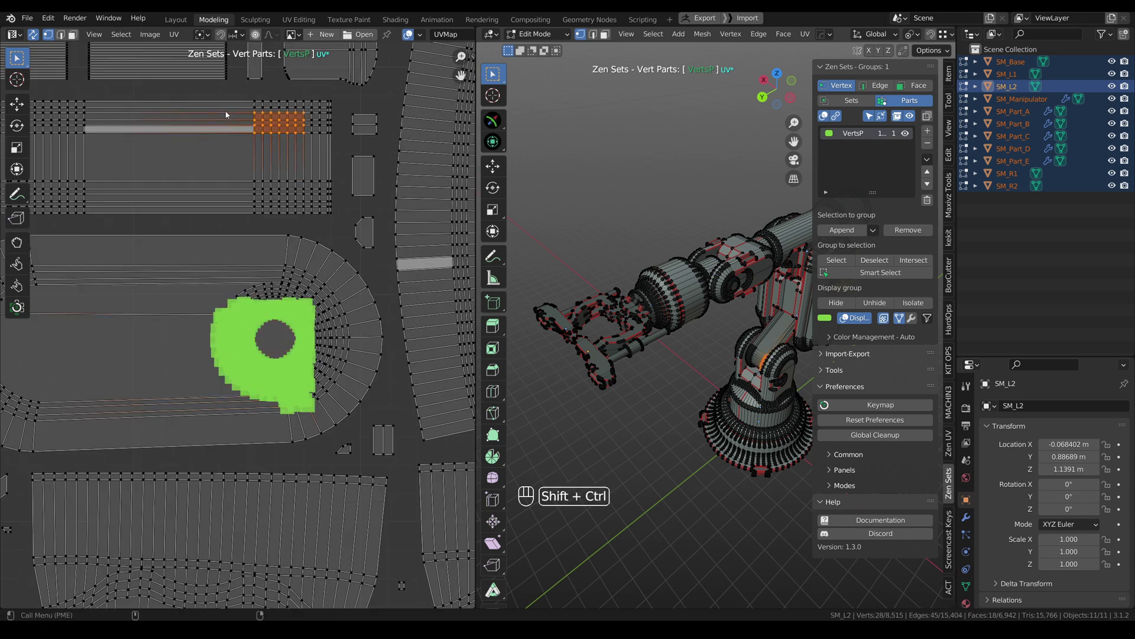
key("ctrl+shift+d")
left_click(291, 161)
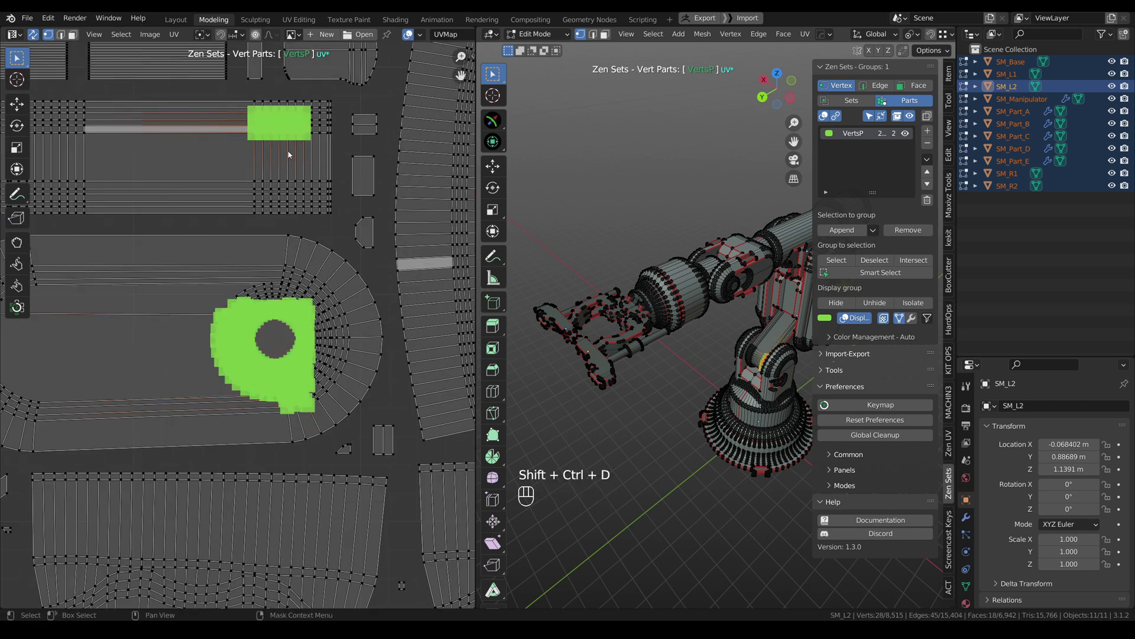
- Reduce the display size of the vertex group's points in the UV Editor
left_click(301, 237)
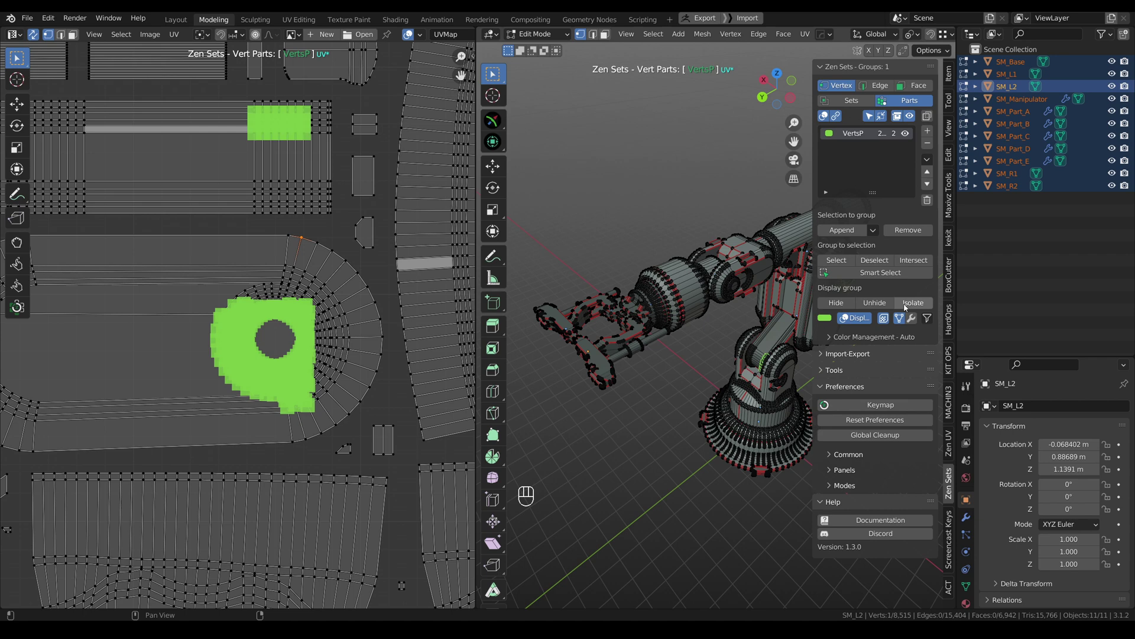
left_click(927, 319)
left_click(893, 296)
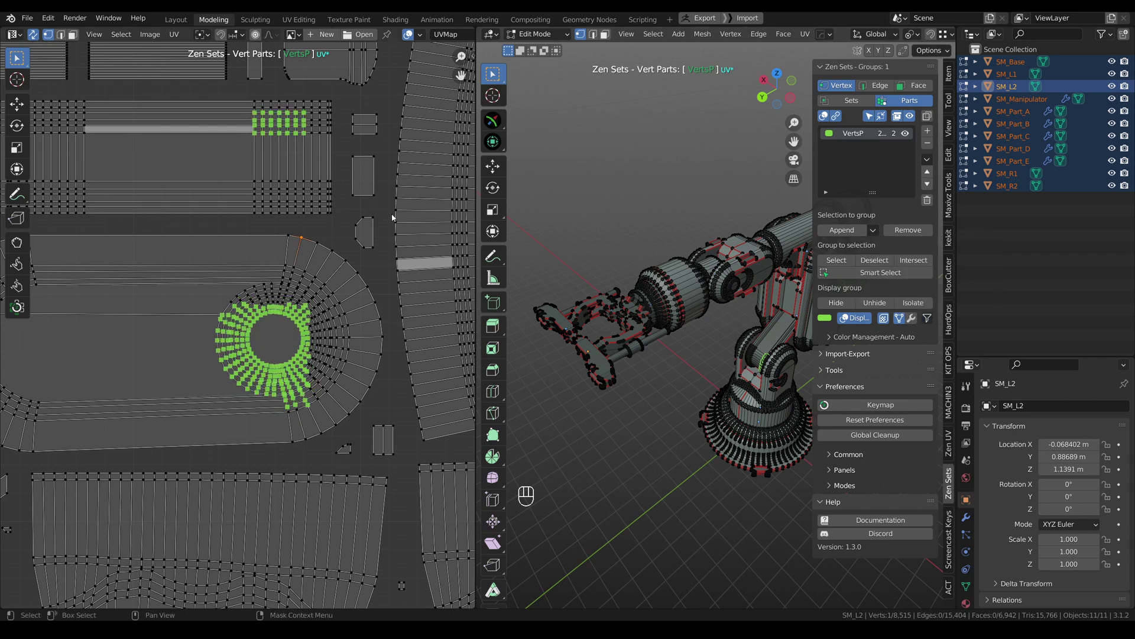
- Smart Select the vertex group in the UV Editor and start moving its vertices
key("ctrl+shift+d")
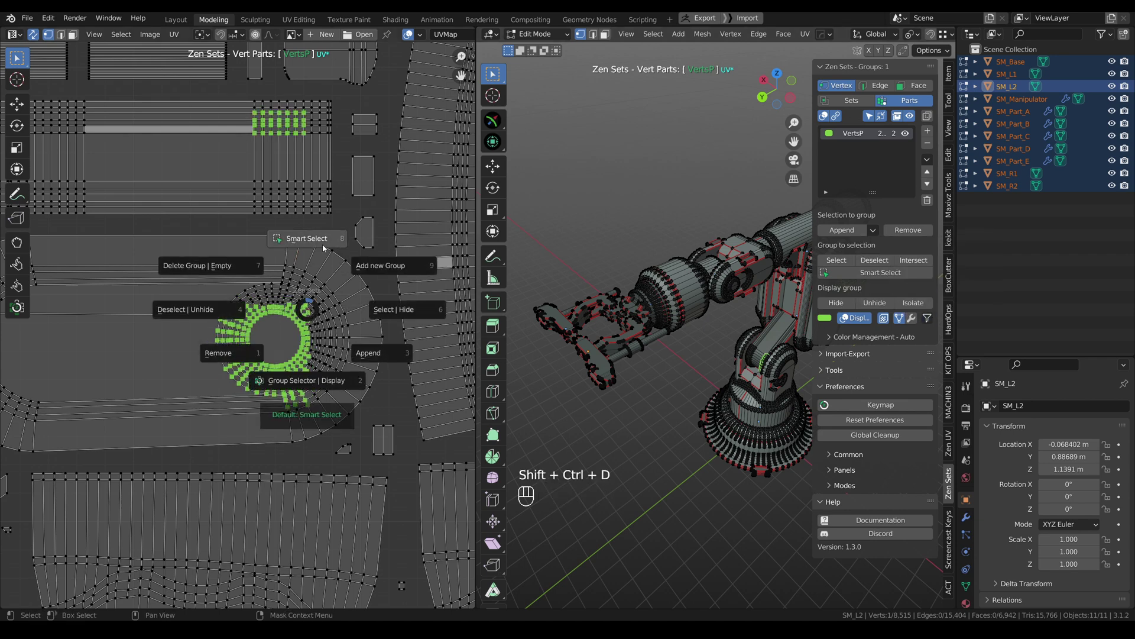
left_click(317, 243)
key("w")
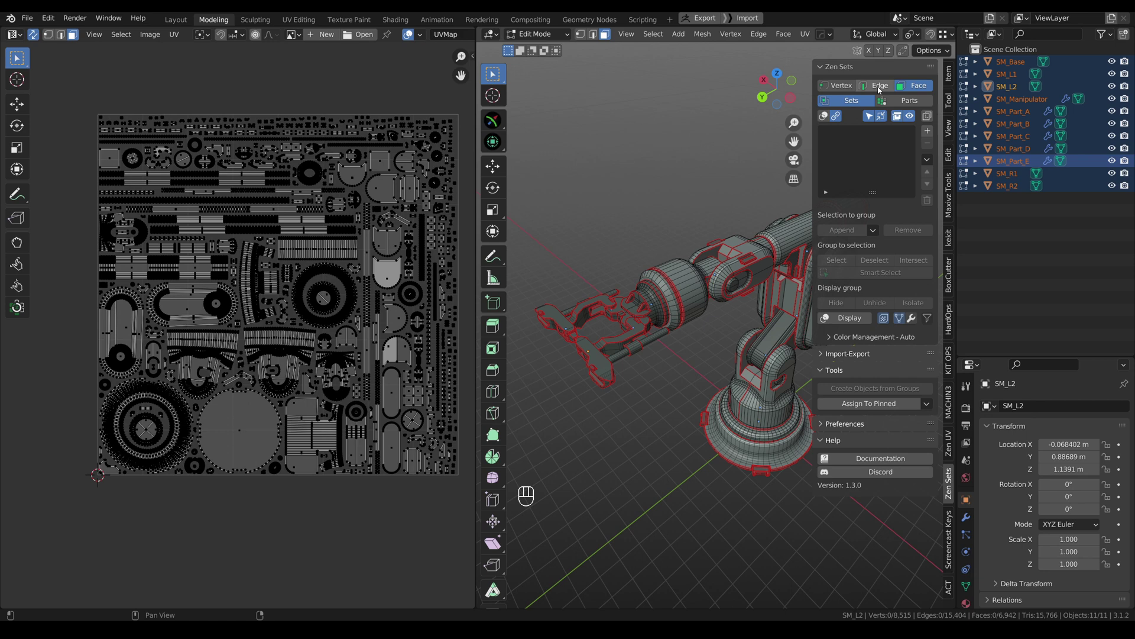
- Assign the UV borders of all parts to a pinned edge set group named UV Borders
left_click(879, 86)
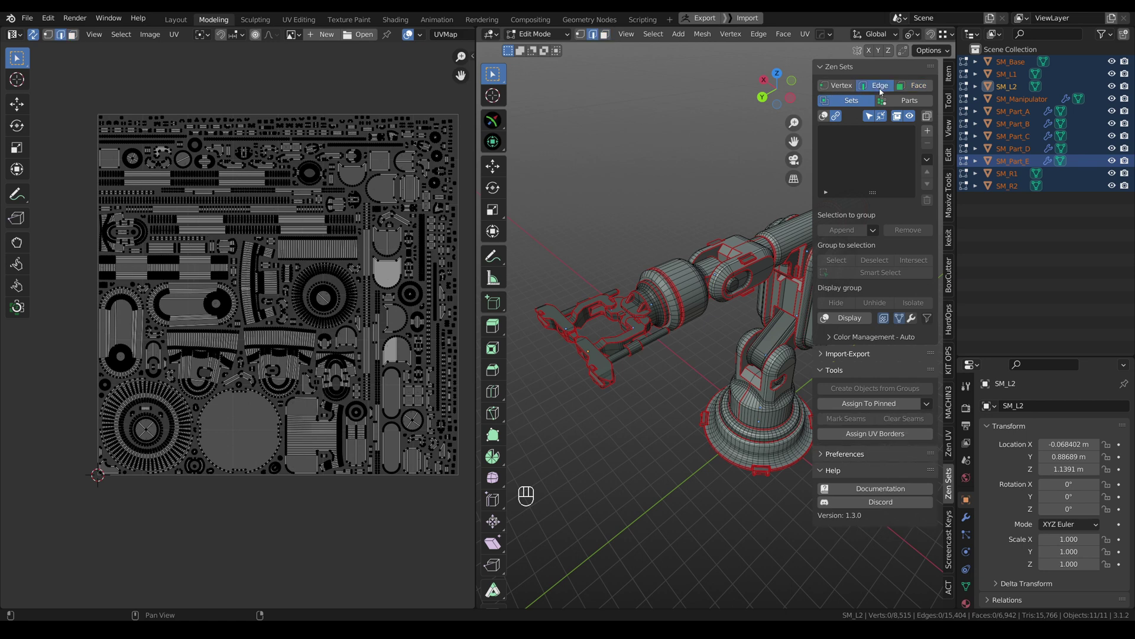
left_click(887, 433)
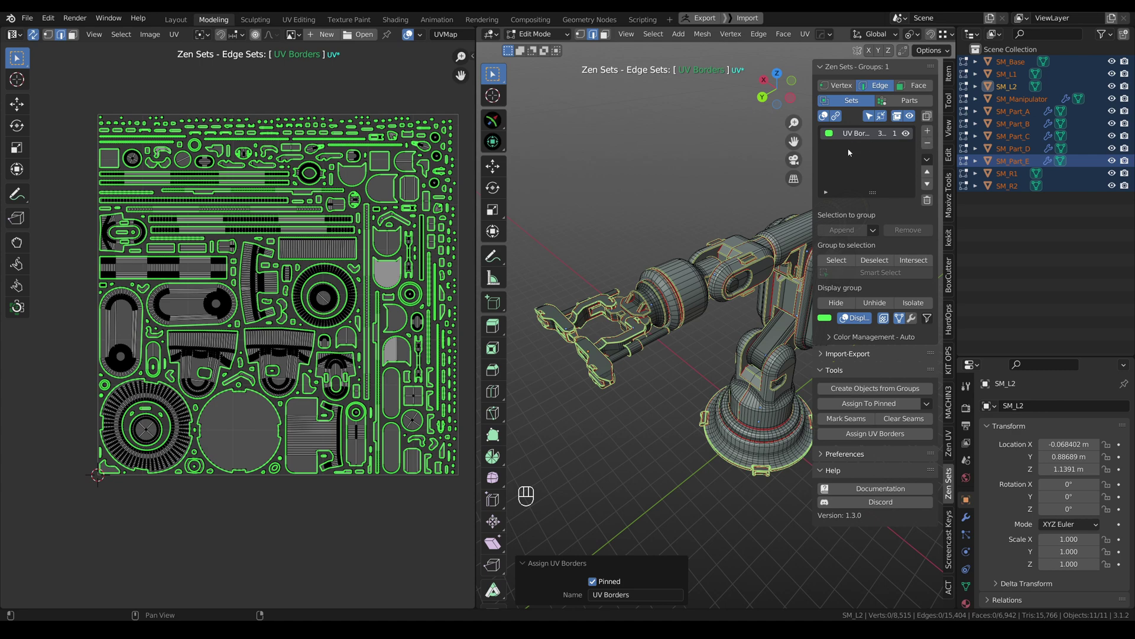
scroll(387, 165, "up", 3)
scroll(387, 165, "down", 1)
middle_click_drag(401, 157, 339, 182, "alt")
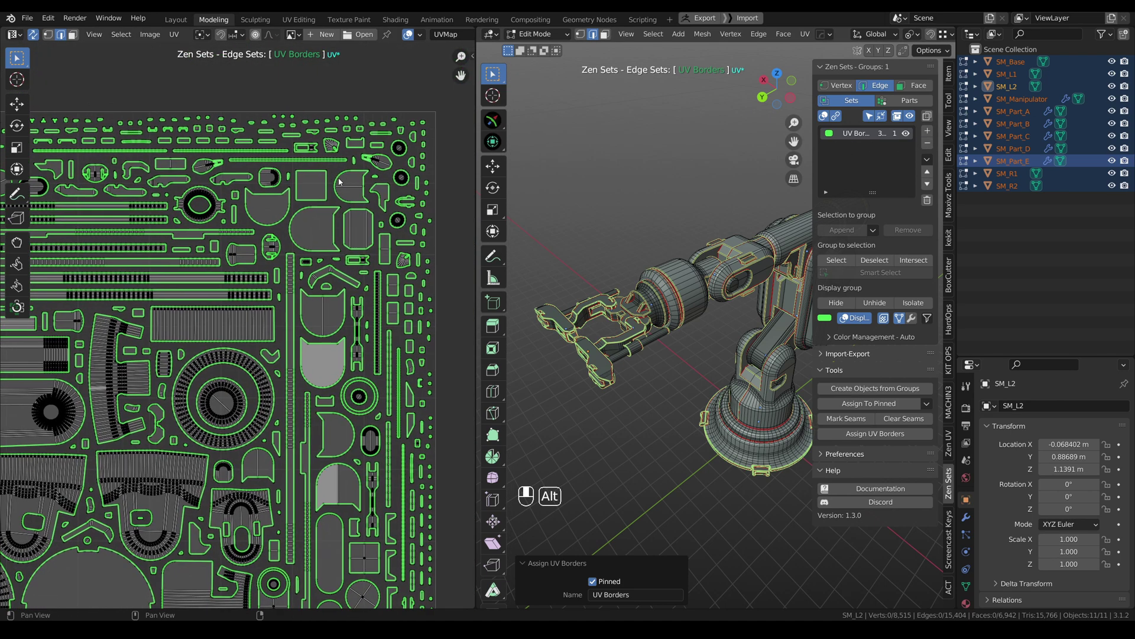
- Select the whole D-shaped UV island in face mode and move it above the UV tile
key("3")
double_click(347, 181)
scroll(347, 181, "down", 4)
key("w")
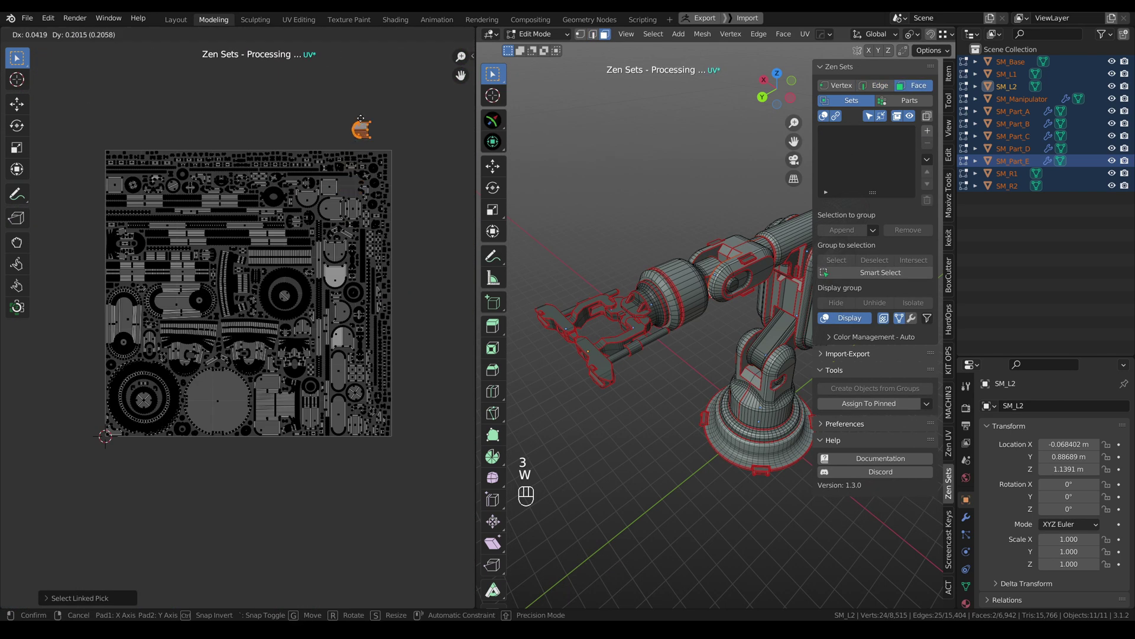
left_click_drag(361, 119, 361, 110)
- Return to edge mode and inspect the UV Borders group around the moved island
key("2")
scroll(376, 108, "up", 2)
scroll(366, 115, "down", 1)
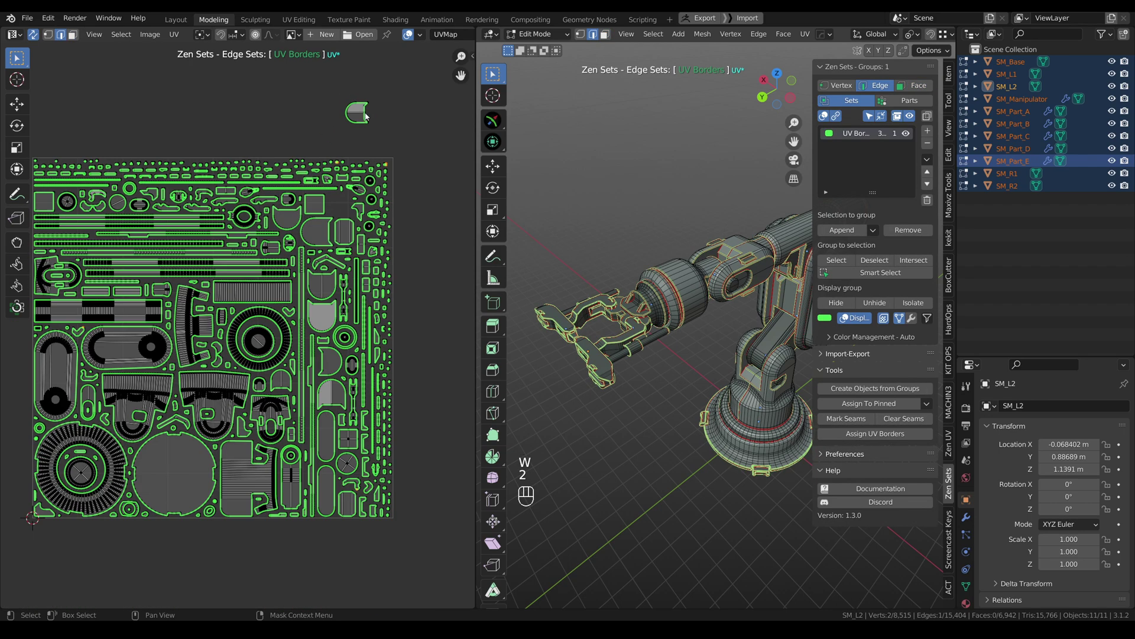
middle_click_drag(366, 116, 391, 121)
left_click(828, 133)
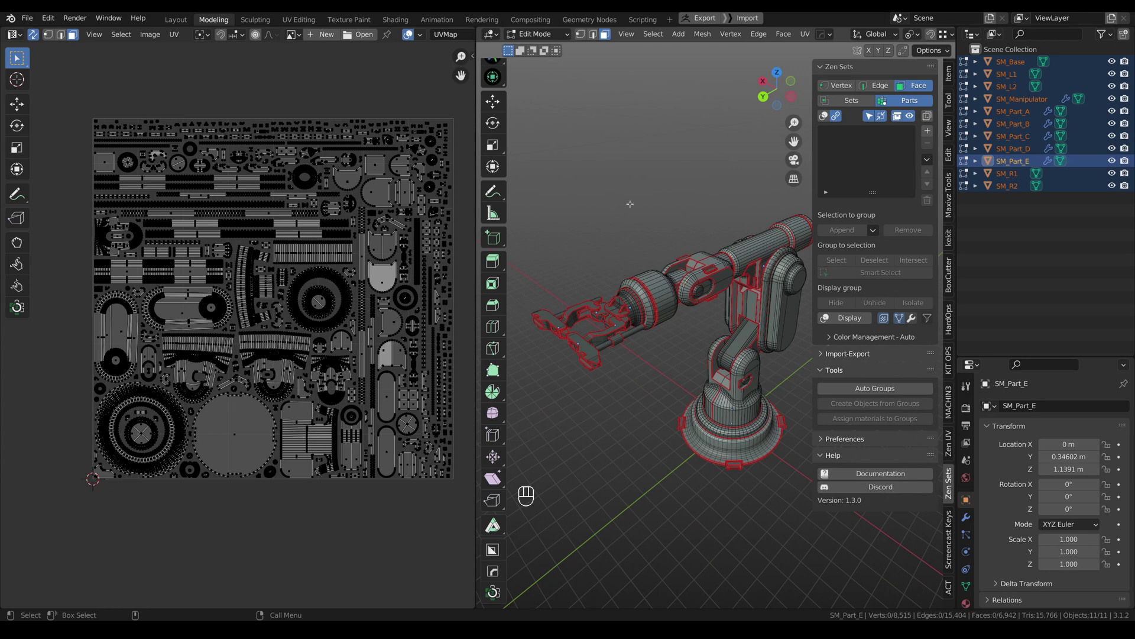
- Generate face part groups with Auto Groups delimited by Normal, and activate the Group Selector tool in the 3D viewport
left_click(882, 387)
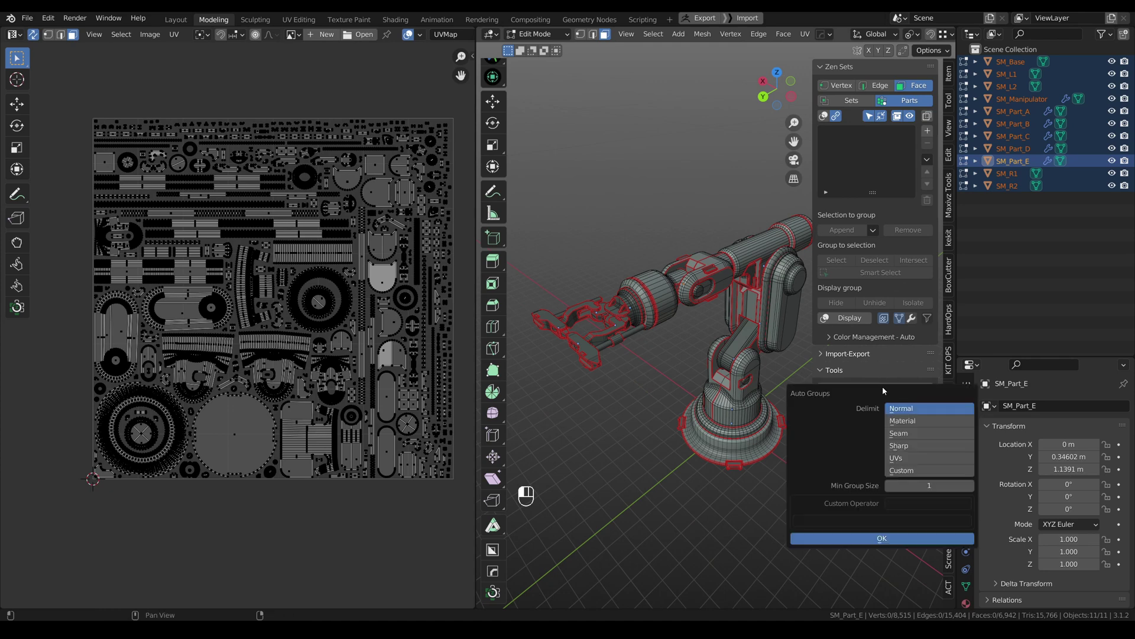
left_click(885, 538)
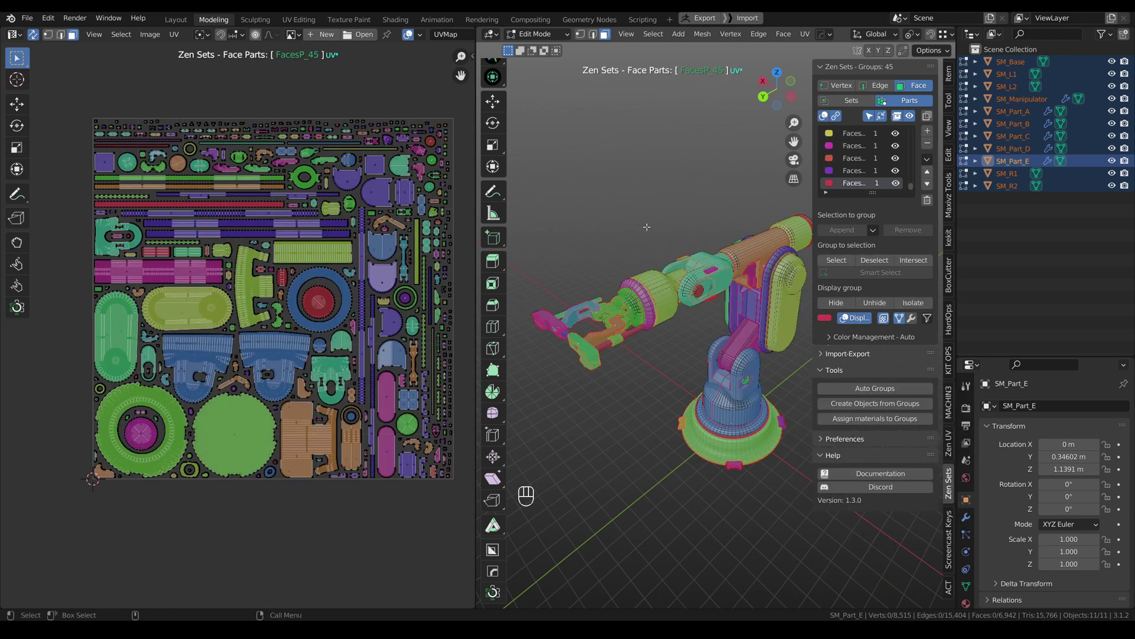
key("shift+ctrl+d")
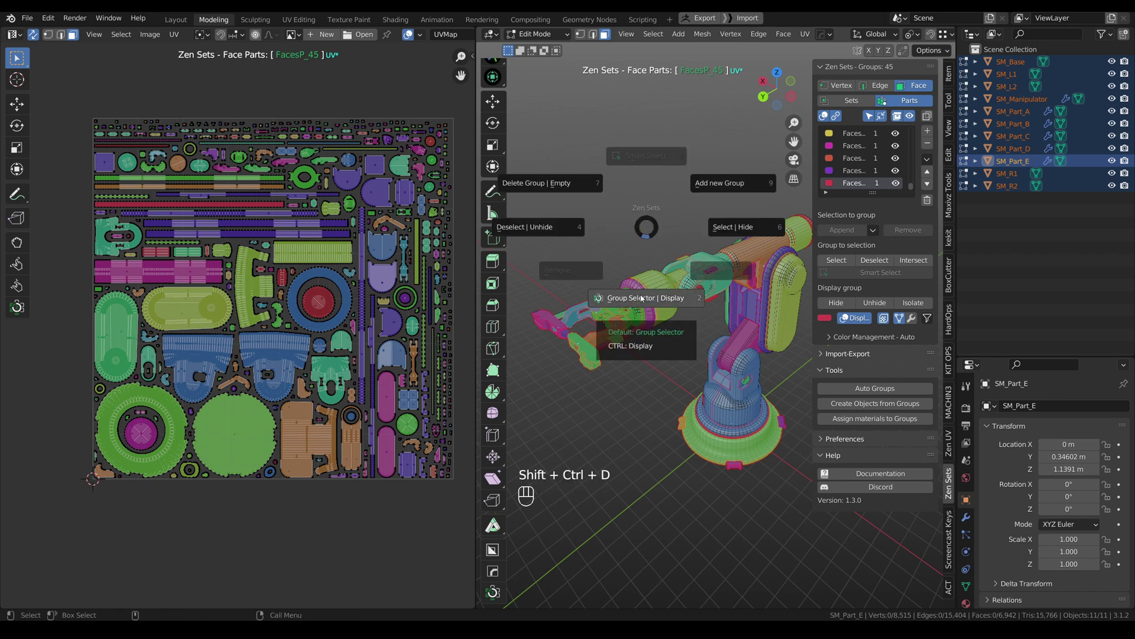
left_click(642, 298)
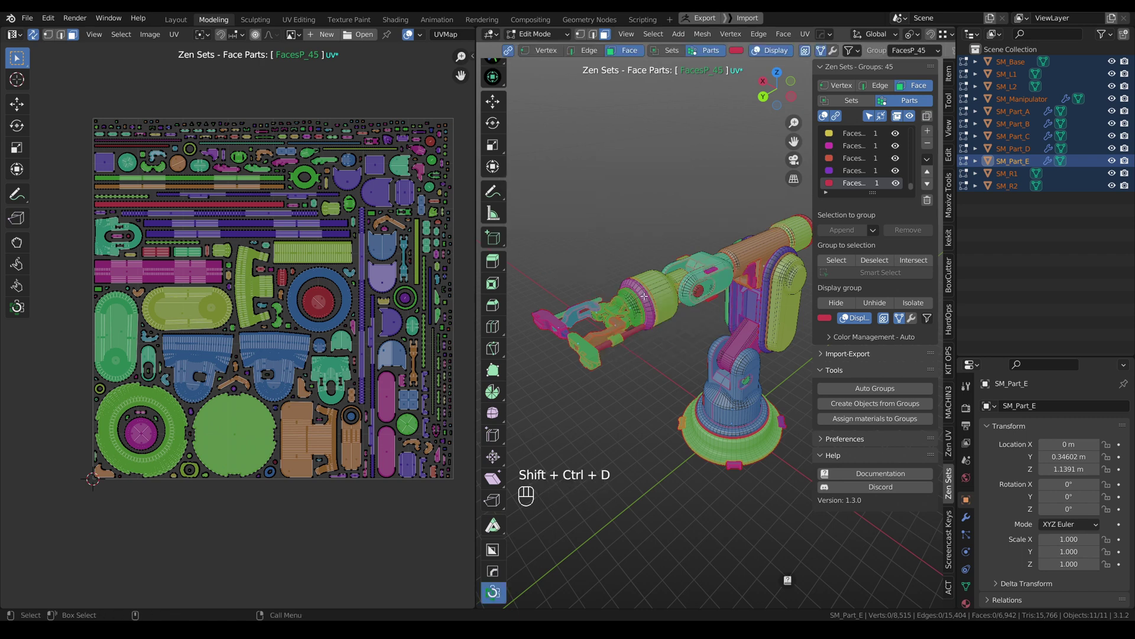
- Isolate the yellow-green wrist housing group in the 3D viewport and invert the group visibility
key("shift+ctrl")
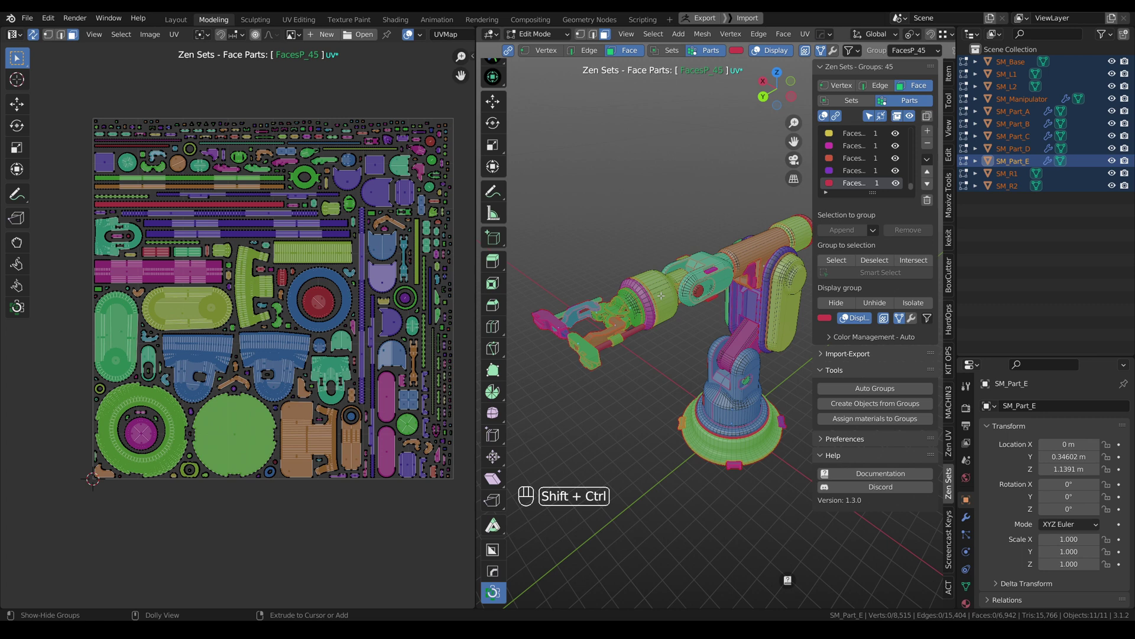
left_click(662, 293, "ctrl+shift")
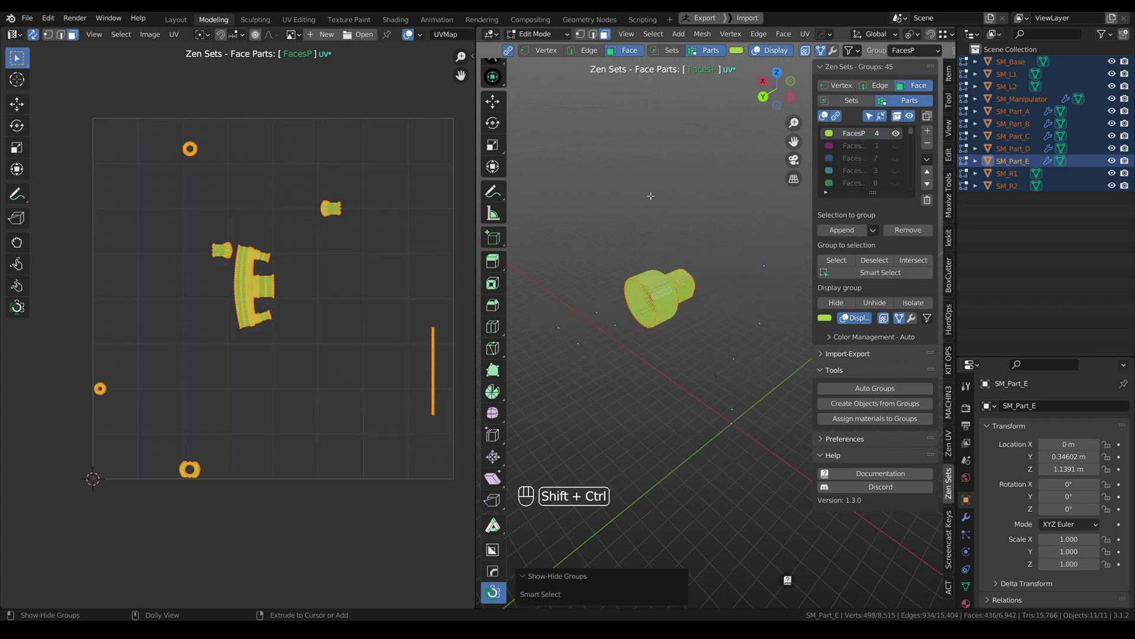
left_click(641, 166, "ctrl+shift")
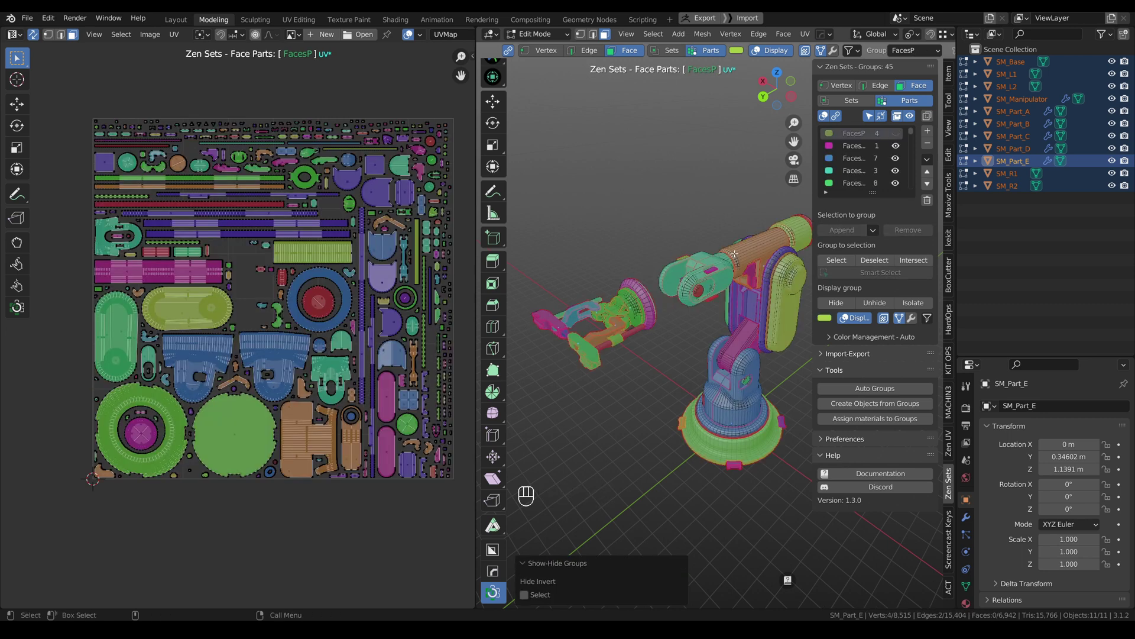
- Hide the teal forearm joint, the orange arm tube with its yellow-green end, and the yellow-green side cover groups
scroll(731, 249, "up", 3)
left_click_drag(729, 250, 699, 298, "alt")
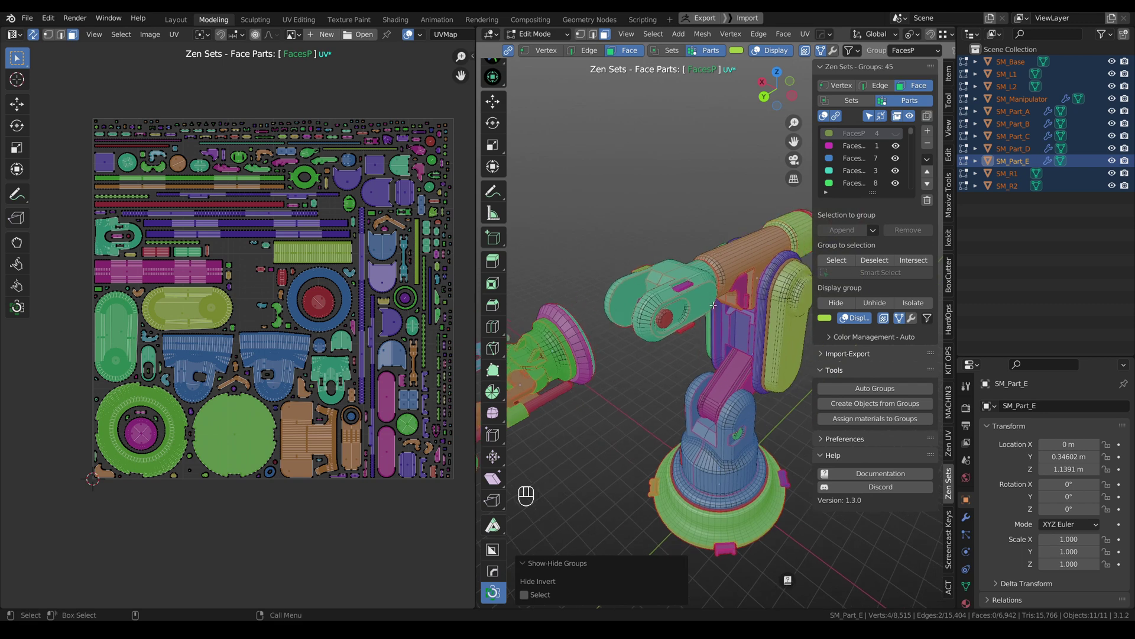
left_click(699, 298, "ctrl+shift")
middle_click_drag(738, 274, 761, 282)
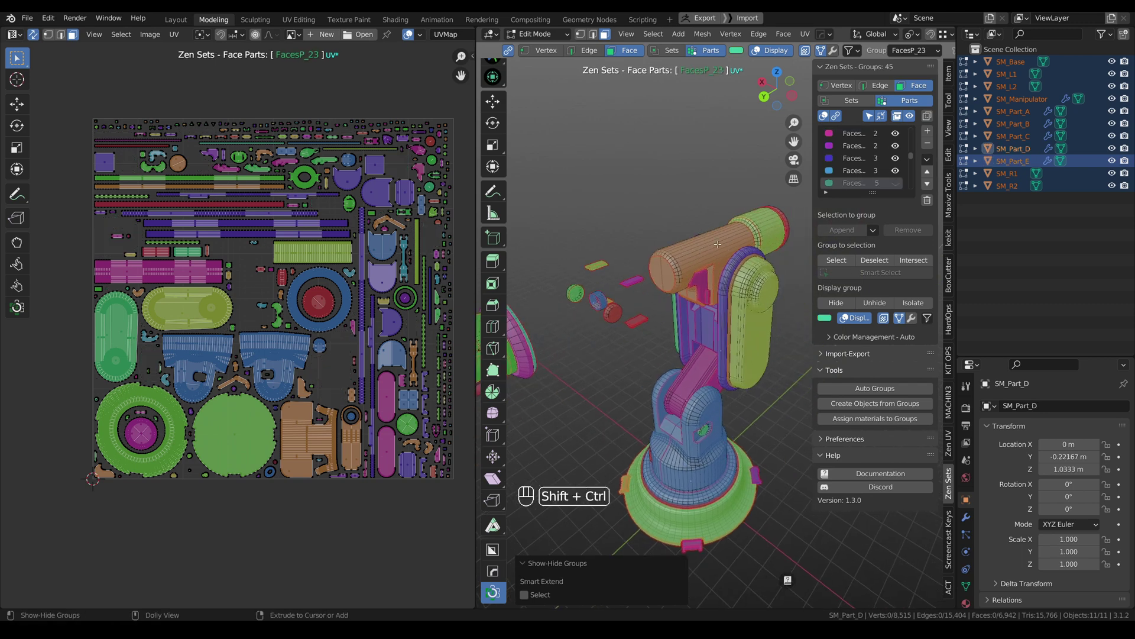
left_click(761, 282, "ctrl+shift")
left_click(761, 282, "ctrl+shift")
left_click_drag(677, 281, 672, 261, "alt")
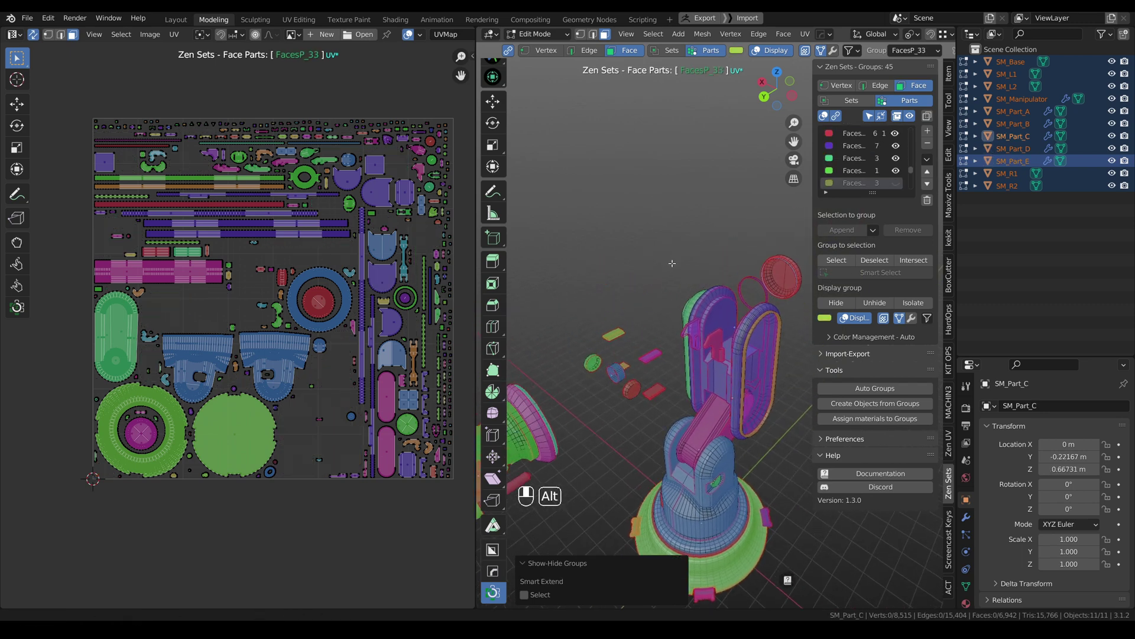
- Invert the group visibility to view the hidden arm parts from another angle, and invert it back
scroll(649, 206, "down", 2)
left_click_drag(648, 205, 638, 278, "alt")
left_click(675, 227, "ctrl+shift")
scroll(715, 278, "up", 4)
middle_click_drag(638, 277, 680, 253, "alt")
left_click(689, 241, "ctrl+shift")
left_click_drag(688, 241, 719, 296, "alt")
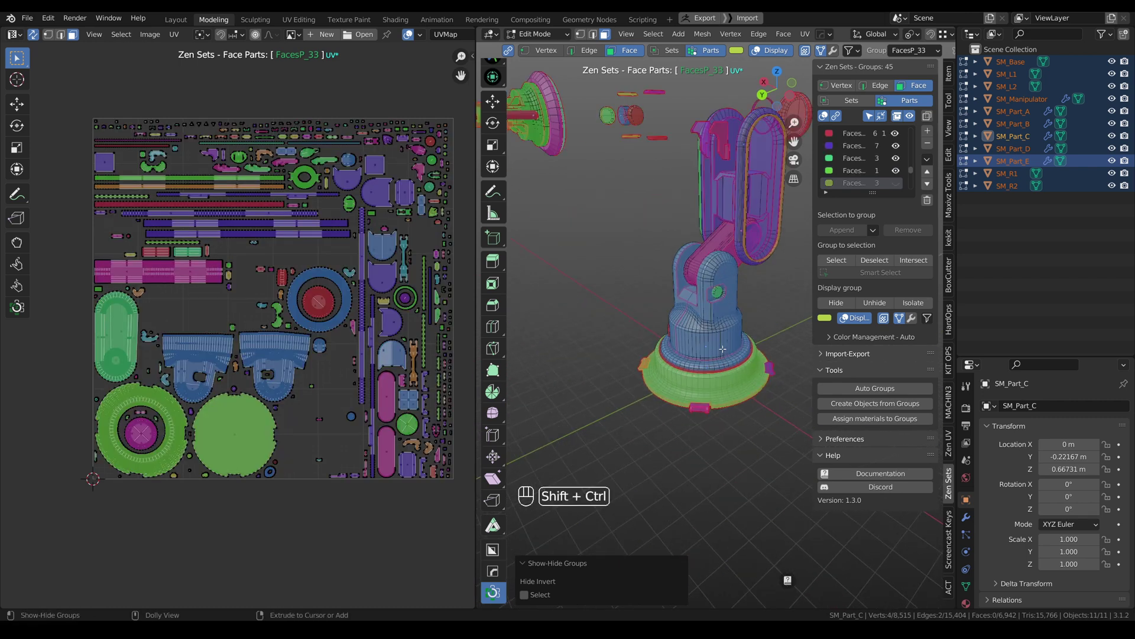
- Hide the blue joint, green base, pink link and purple frame groups in the 3D viewport
left_click(719, 316, "ctrl+shift")
left_click(738, 371, "ctrl+shift")
left_click(720, 246, "ctrl+shift")
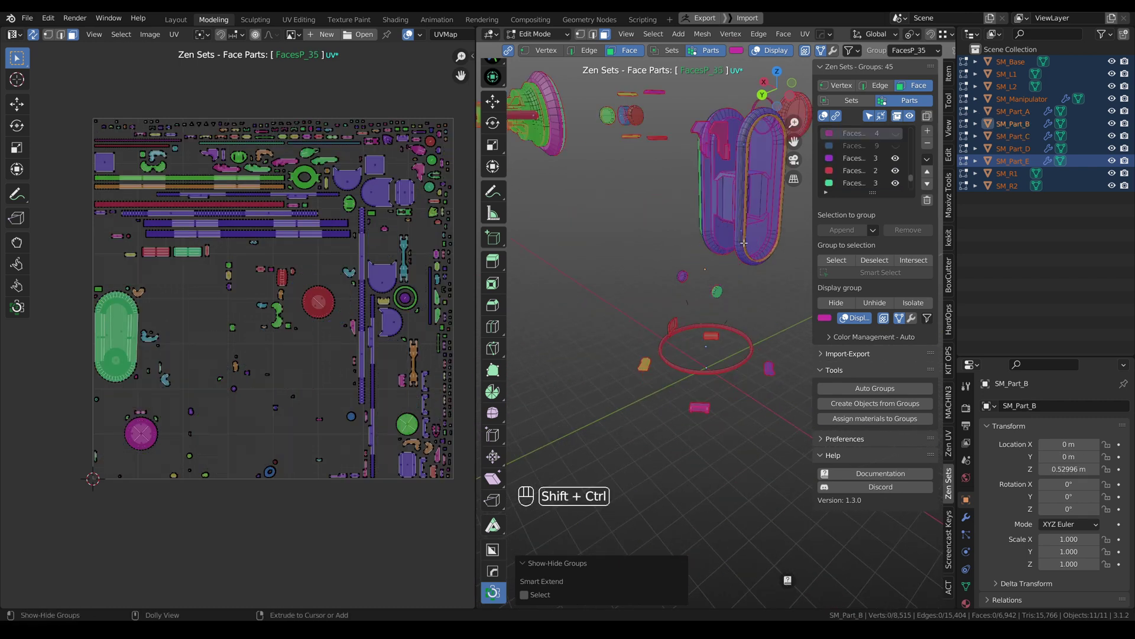
left_click(720, 246, "ctrl+shift")
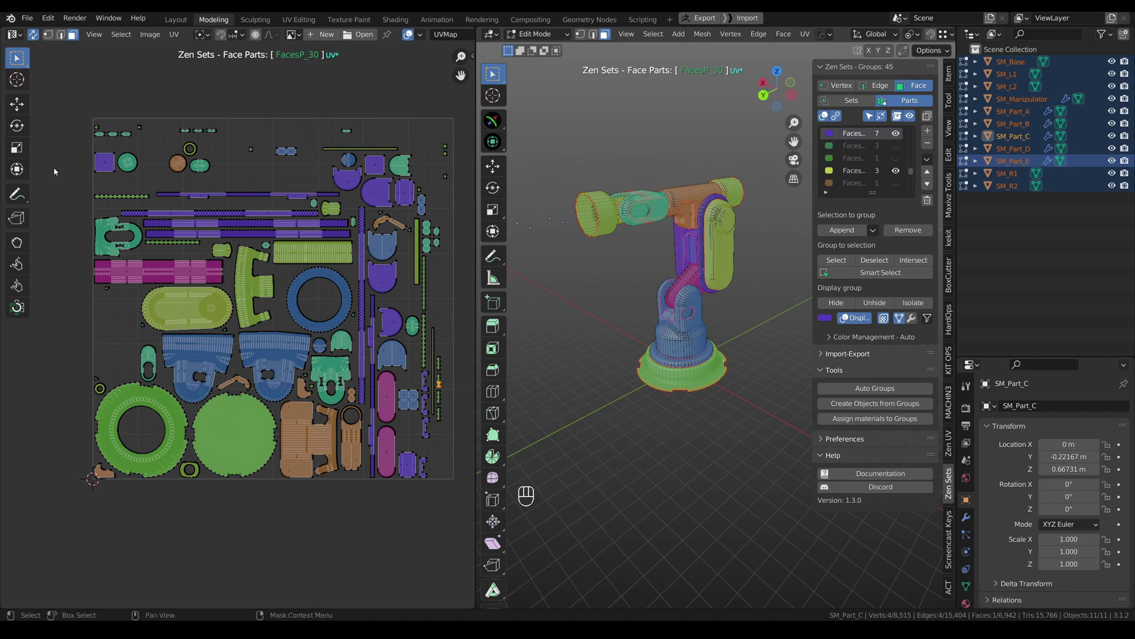
- Activate the Zen Sets tool in the UV Editor and hide the groups of the oblong, curved and striped rectangular yellow-green islands
left_click(18, 306)
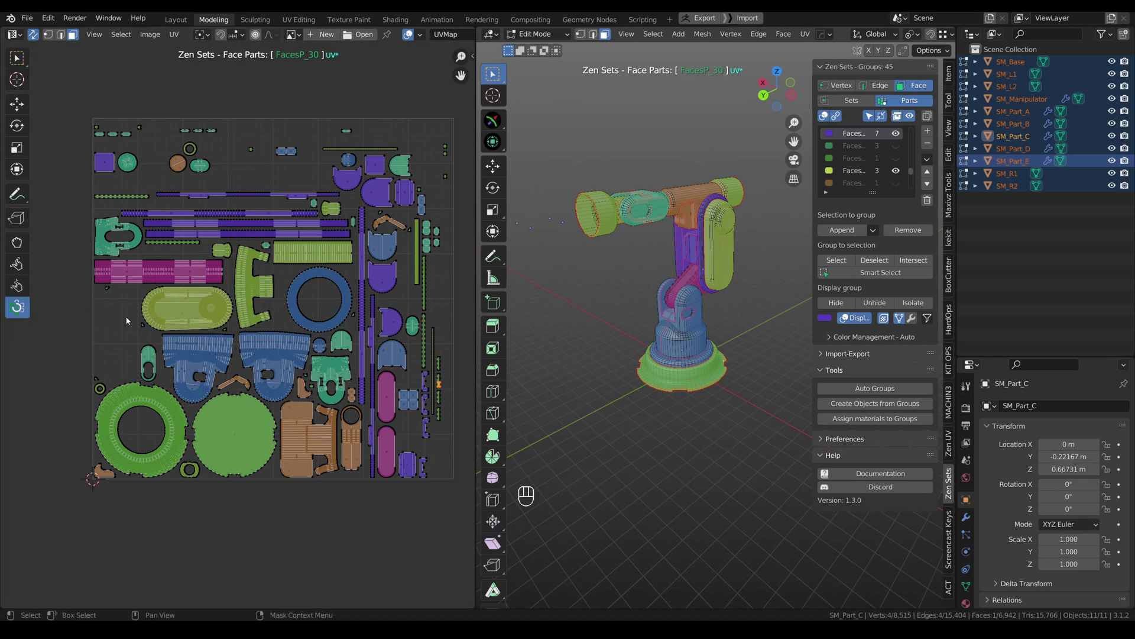
left_click(186, 310, "ctrl+shift")
left_click(249, 288, "ctrl+shift")
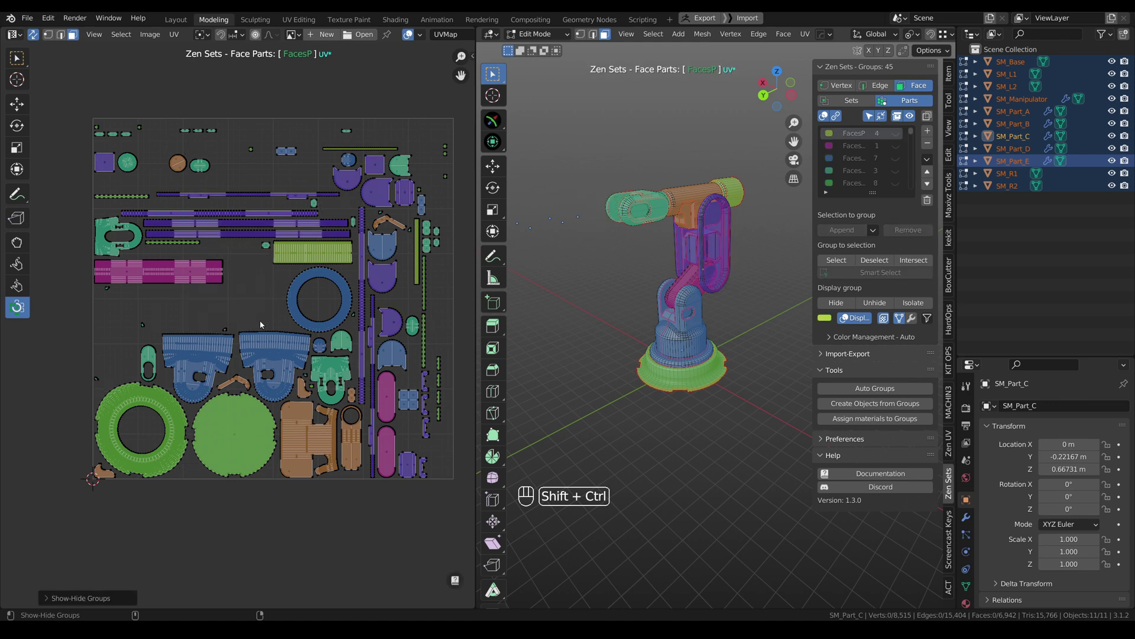
left_click(321, 253, "ctrl+shift")
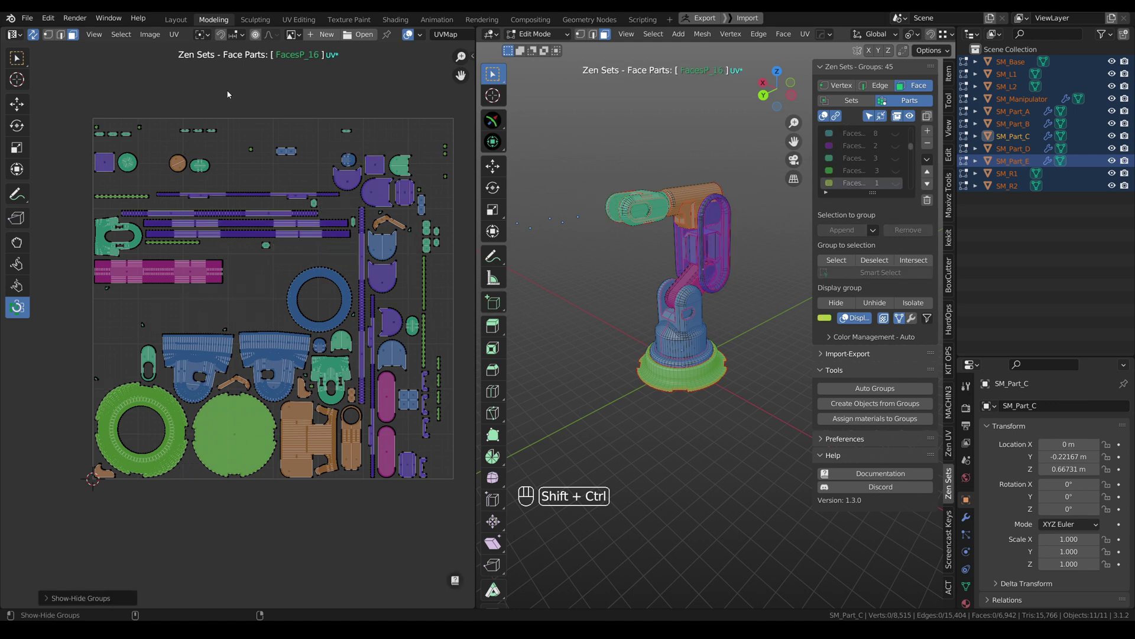
- Invert the group visibility from the UV Editor's empty area and unhide all face groups
left_click(197, 76, "ctrl+shift")
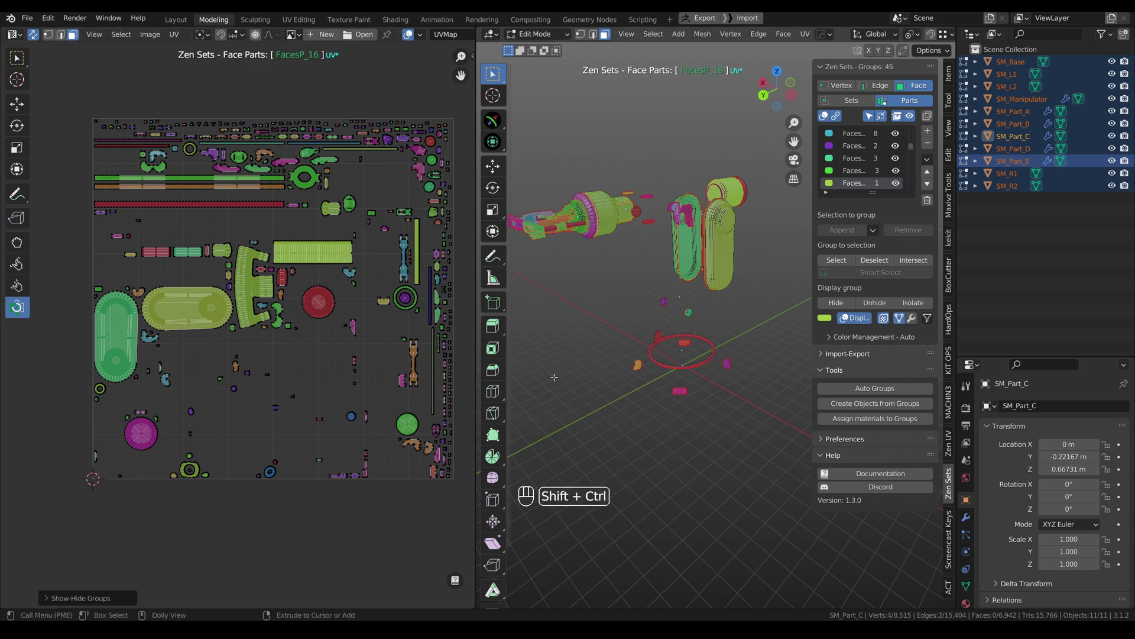
scroll(326, 477, "down", 5)
left_click(366, 176, "ctrl+shift")
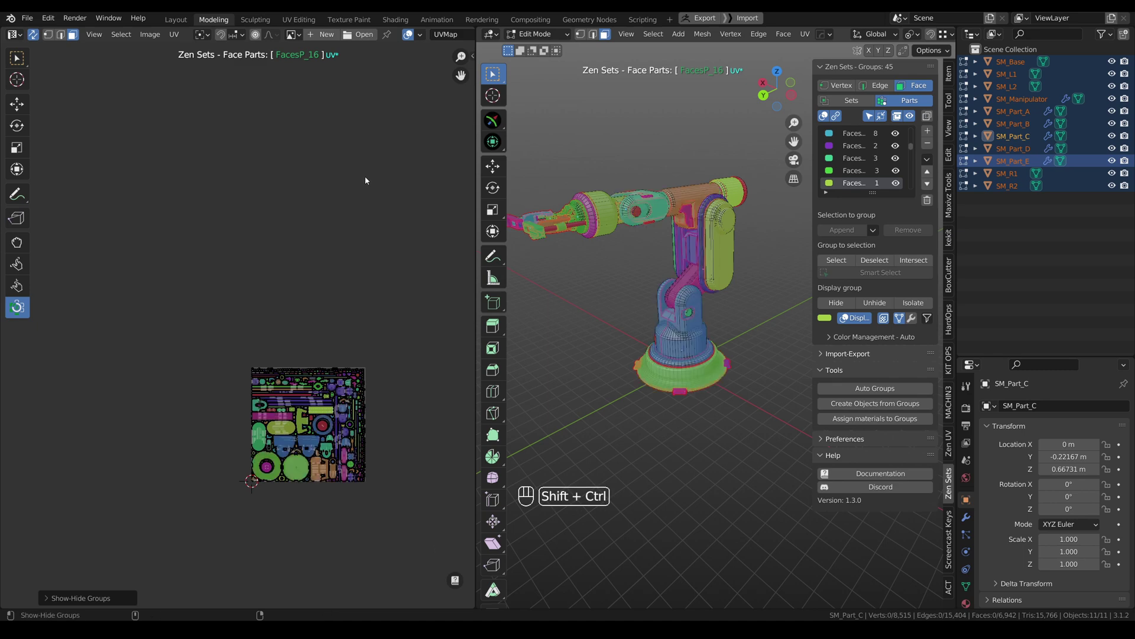
- Smart-select the blue, curved and oblong yellow-green, and purple strip island groups in the UV Editor, one after another
scroll(312, 330, "up", 4)
scroll(312, 330, "up", 2)
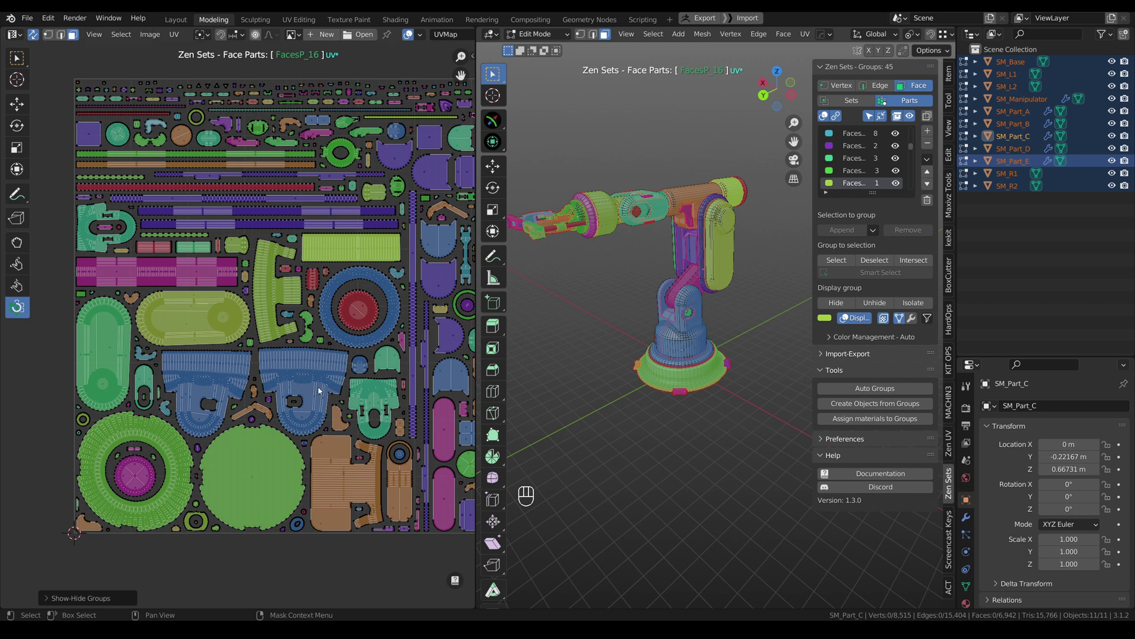
scroll(317, 384, "up", 1)
scroll(312, 377, "down", 1)
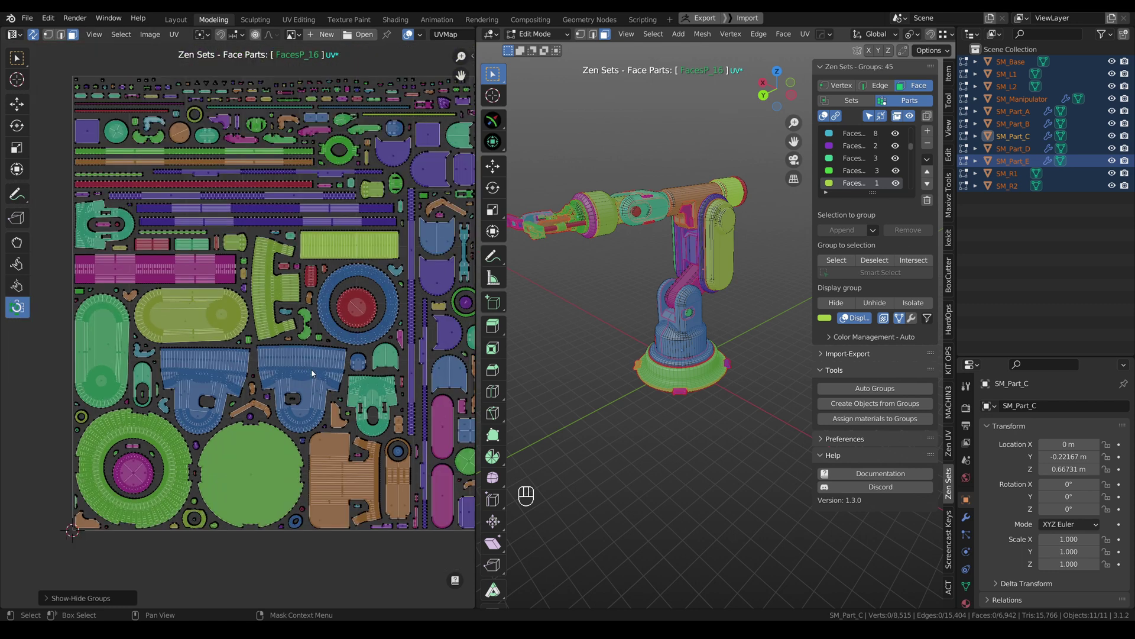
key("ctrl")
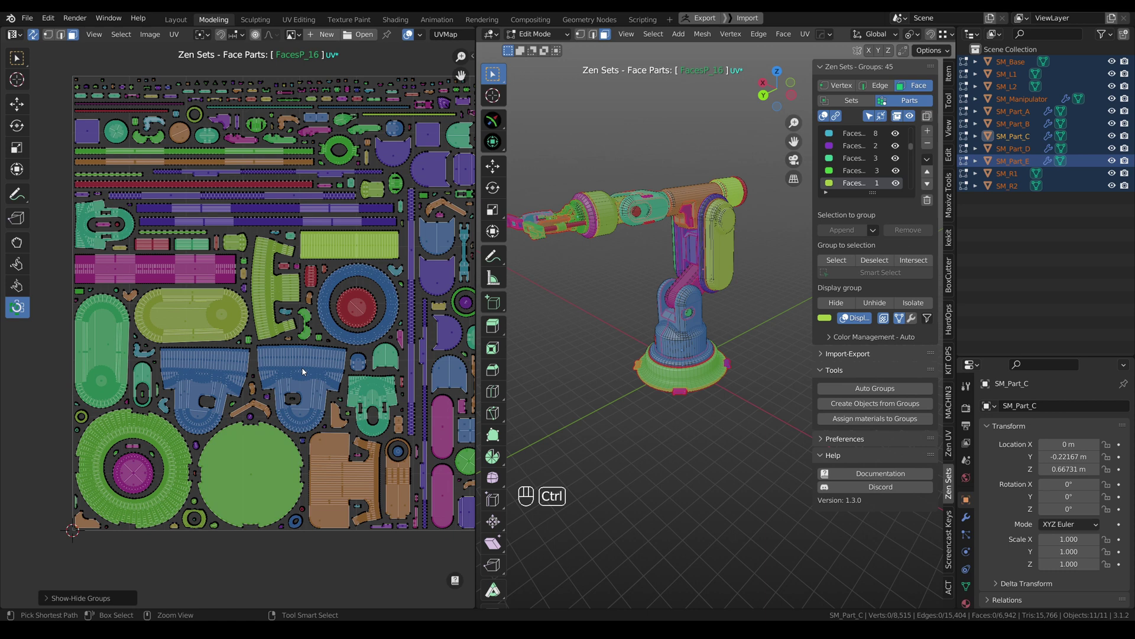
left_click(280, 363, "ctrl")
right_click(265, 292, "ctrl")
right_click(207, 312, "ctrl")
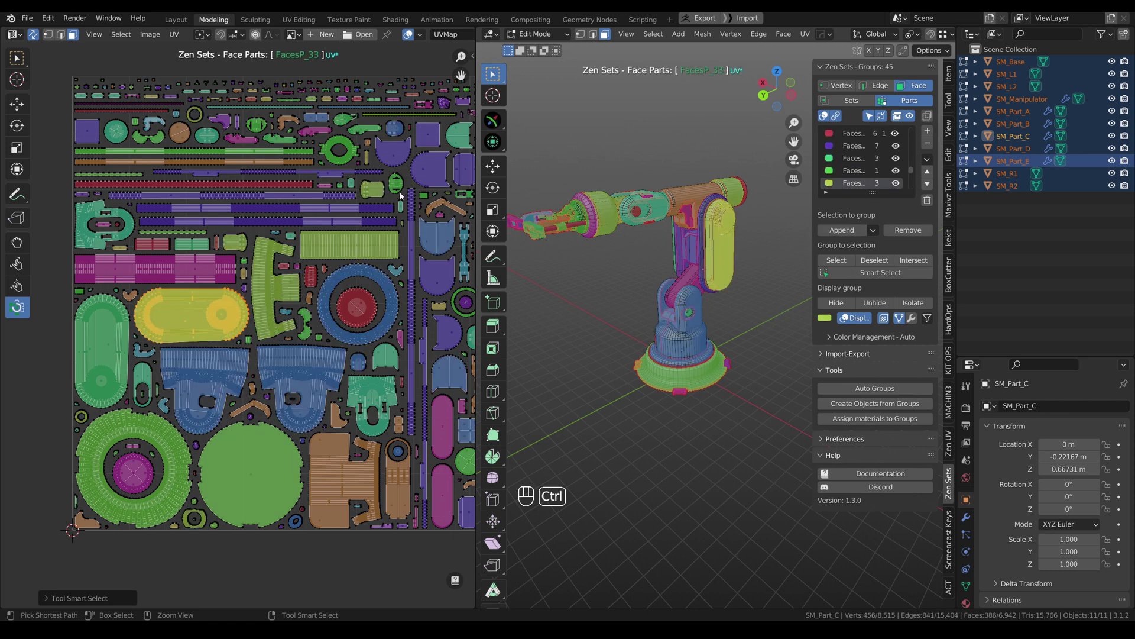
right_click(414, 200, "ctrl")
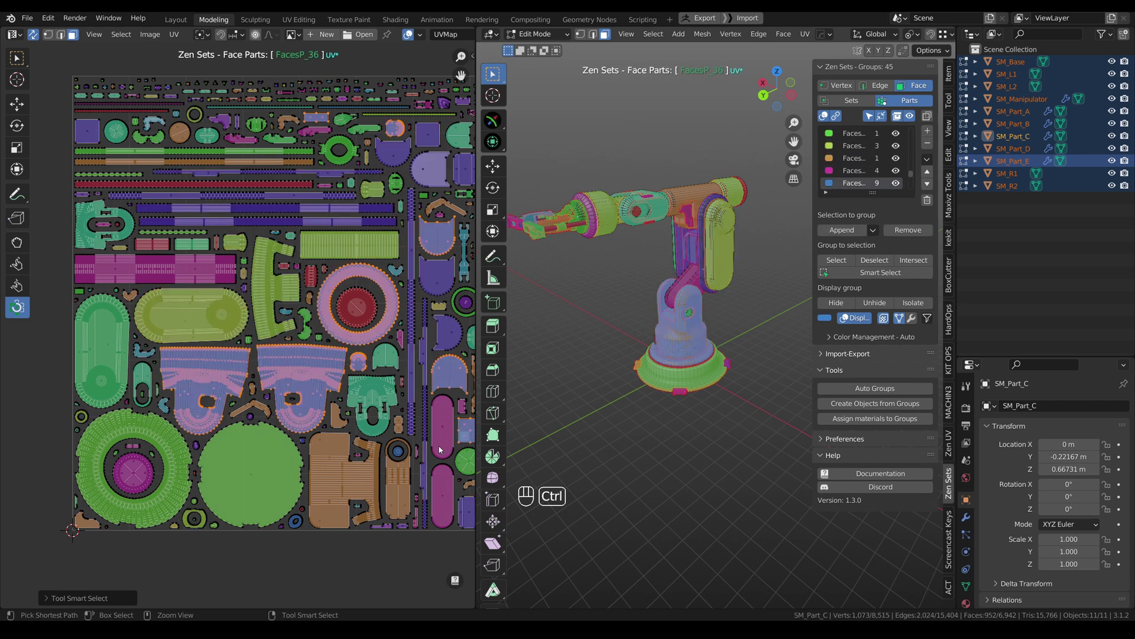
- Smart-select the green disc, teal-green oblong and yellow-green oblong island groups in the UV Editor in turn
left_click(249, 475, "ctrl")
left_click(93, 371, "ctrl")
left_click(186, 312, "ctrl")
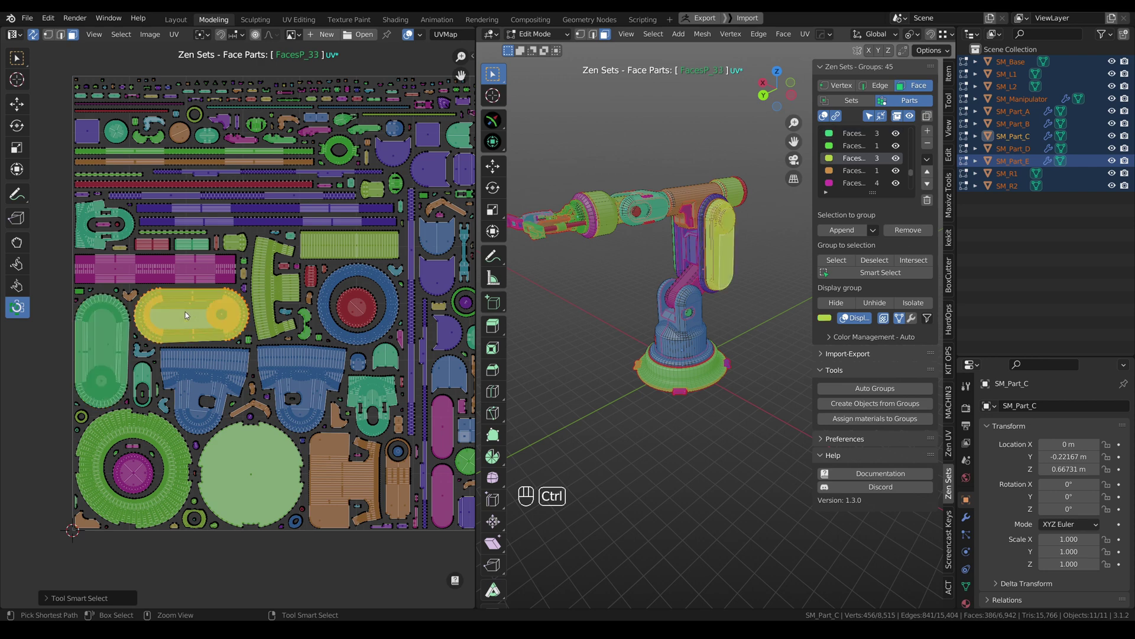
right_click(112, 342, "ctrl")
right_click(182, 322, "ctrl")
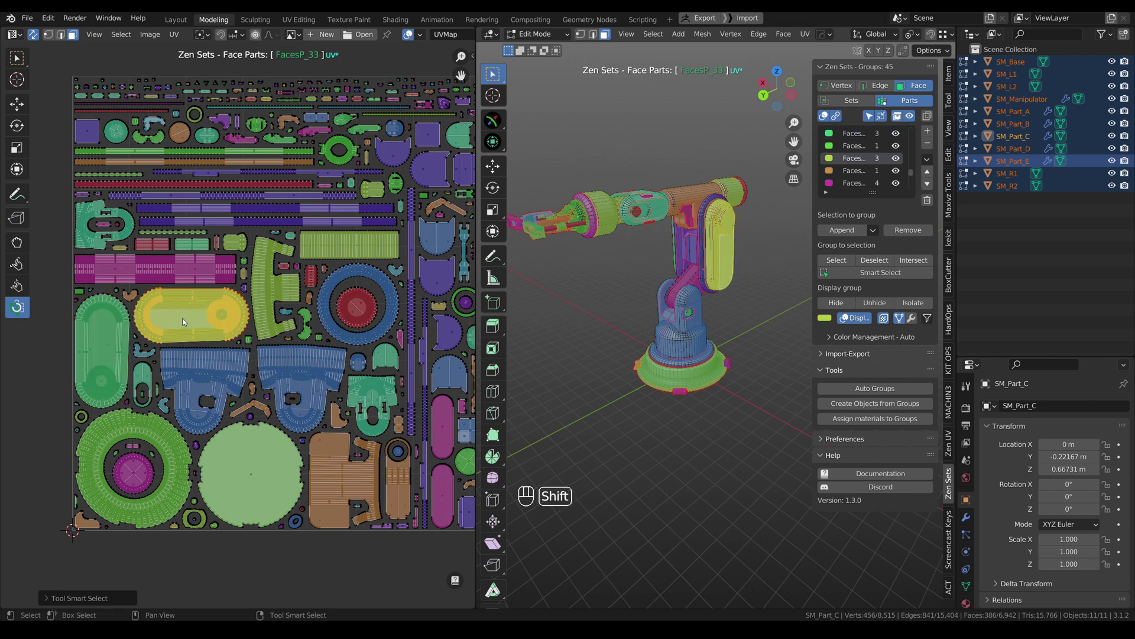
- Add further groups to the UV selection with Tool Smart Select, including the teal-green oblong and large green gear islands
left_click(98, 339, "shift")
left_click(148, 428, "shift")
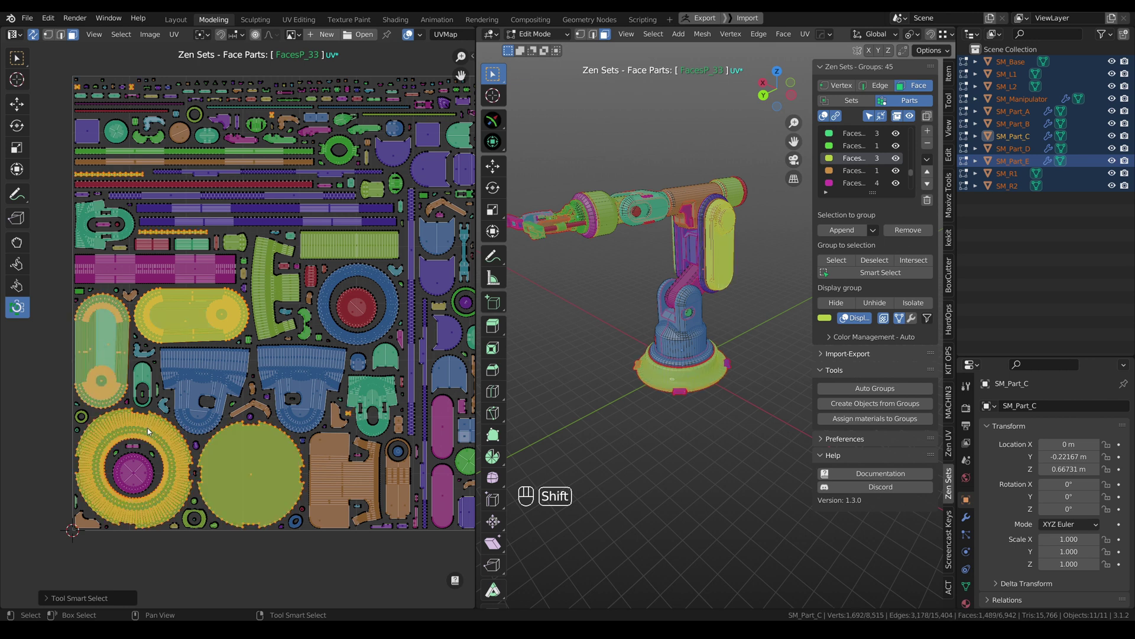
left_click(233, 360, "shift")
left_click(339, 246, "shift")
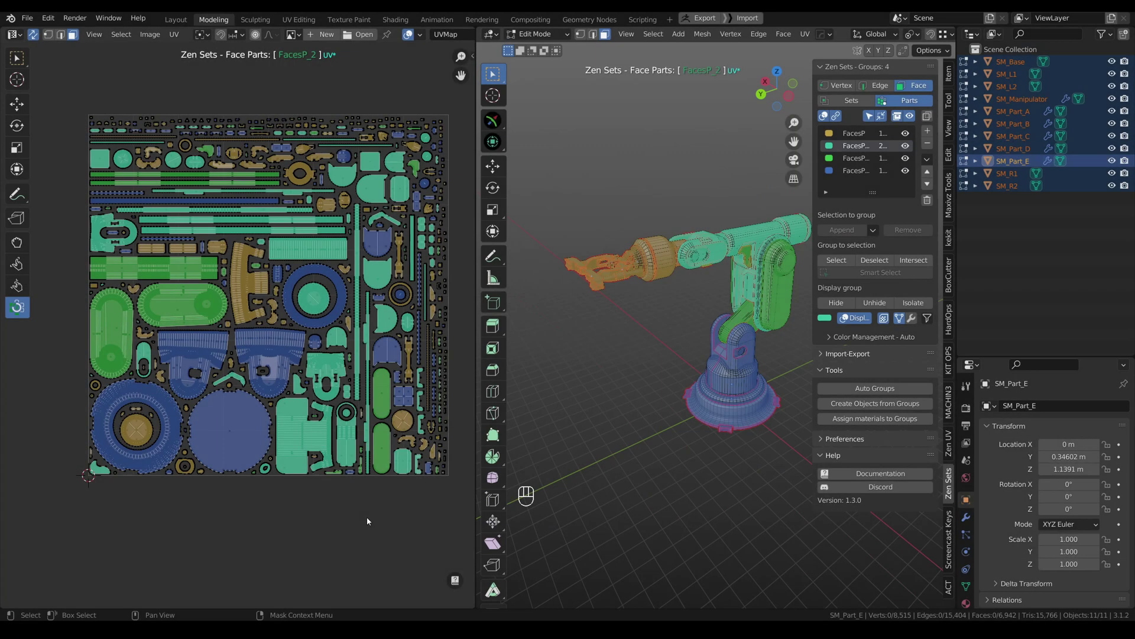
- Switch the active face group in the UV Editor and set the Group Selector to Isolate with Skip Empty Groups enabled
key("ctrl")
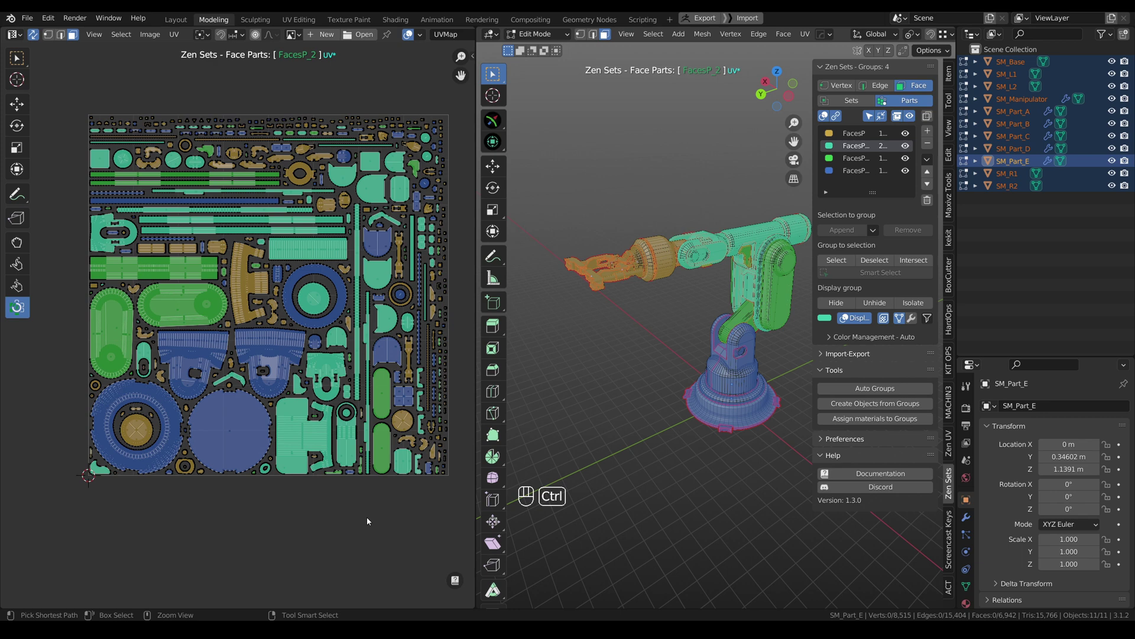
left_click(341, 408, "ctrl")
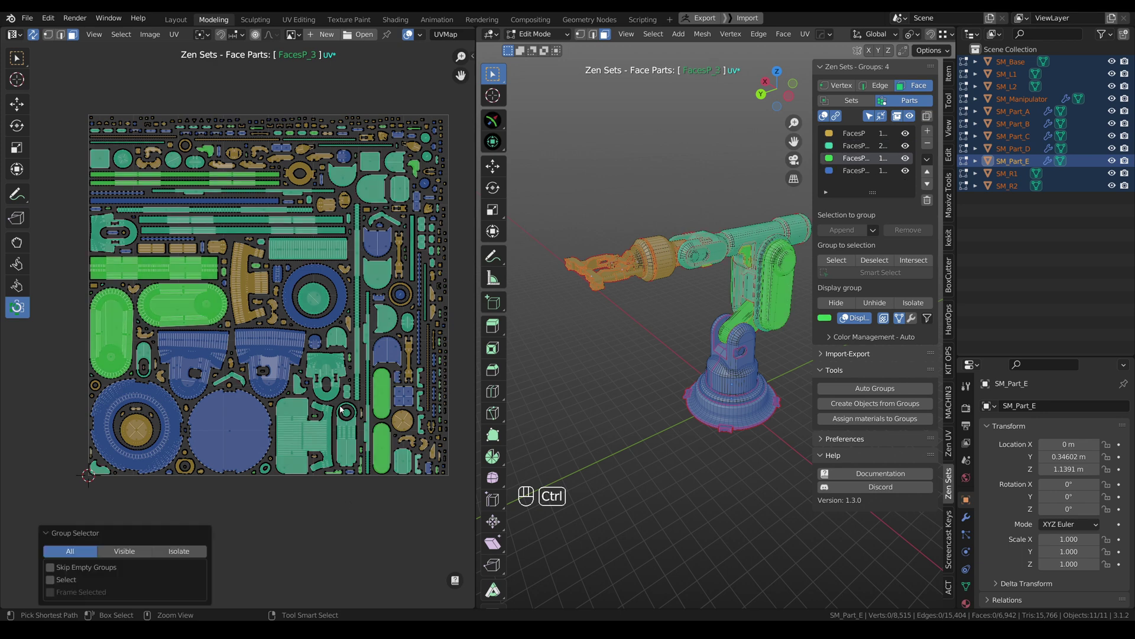
left_click(341, 408, "ctrl")
left_click(188, 556)
- Cycle through the four isolated face groups from the UV Editor, finishing on the green FacesP_3 group
left_click(313, 376, "ctrl")
left_click(313, 377, "ctrl")
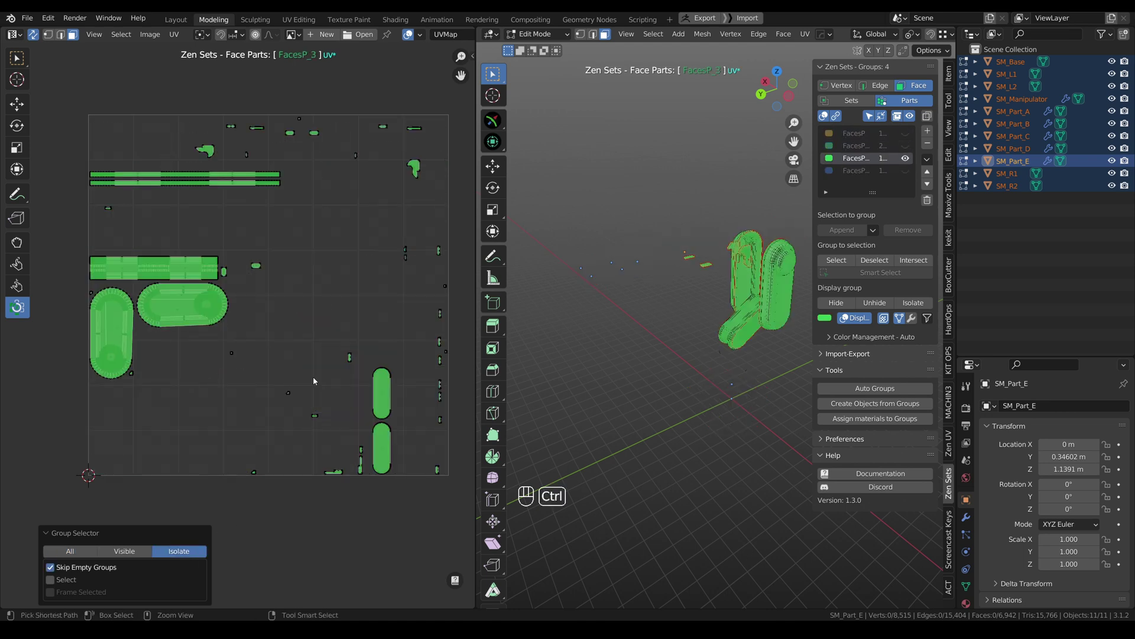
left_click(314, 376, "ctrl")
left_click(313, 376, "ctrl")
left_click(313, 376, "ctrl")
left_click(314, 376, "ctrl")
left_click(314, 376, "ctrl")
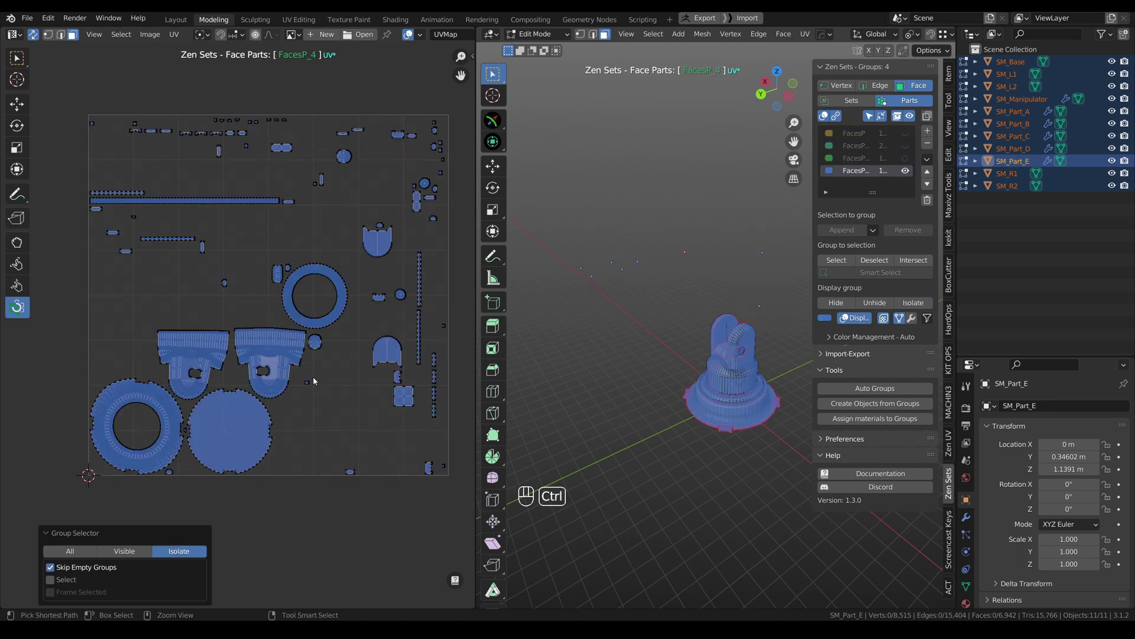
scroll(313, 378, "up", 1, "ctrl")
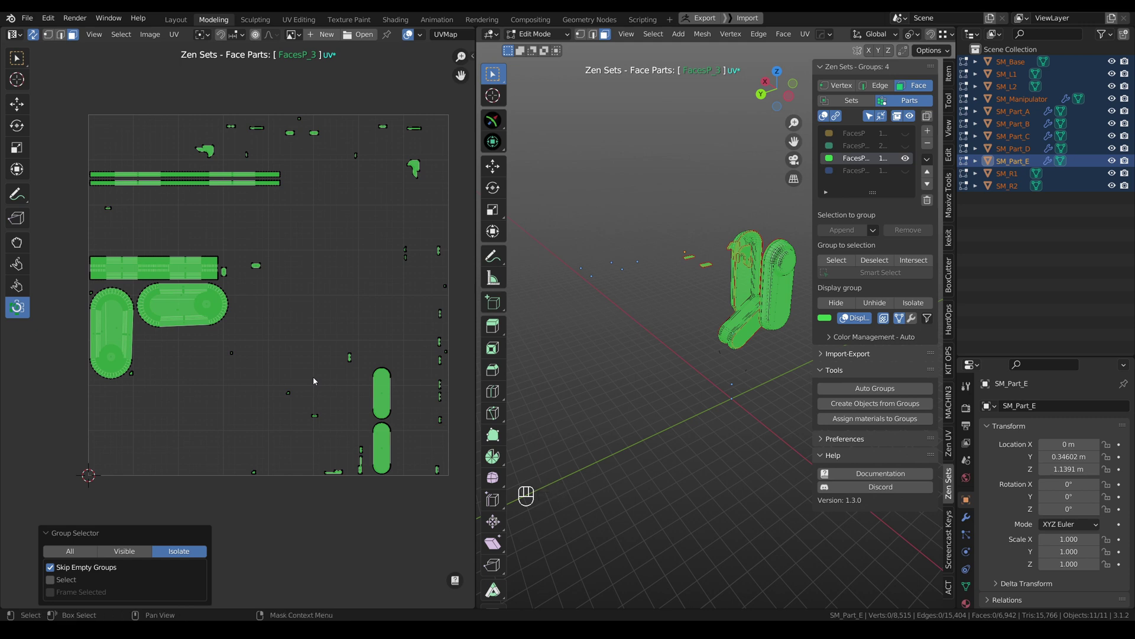
- Open the Zen Sets Tool Help list of shortcuts in the UV Editor
key("F1")
key("F1")
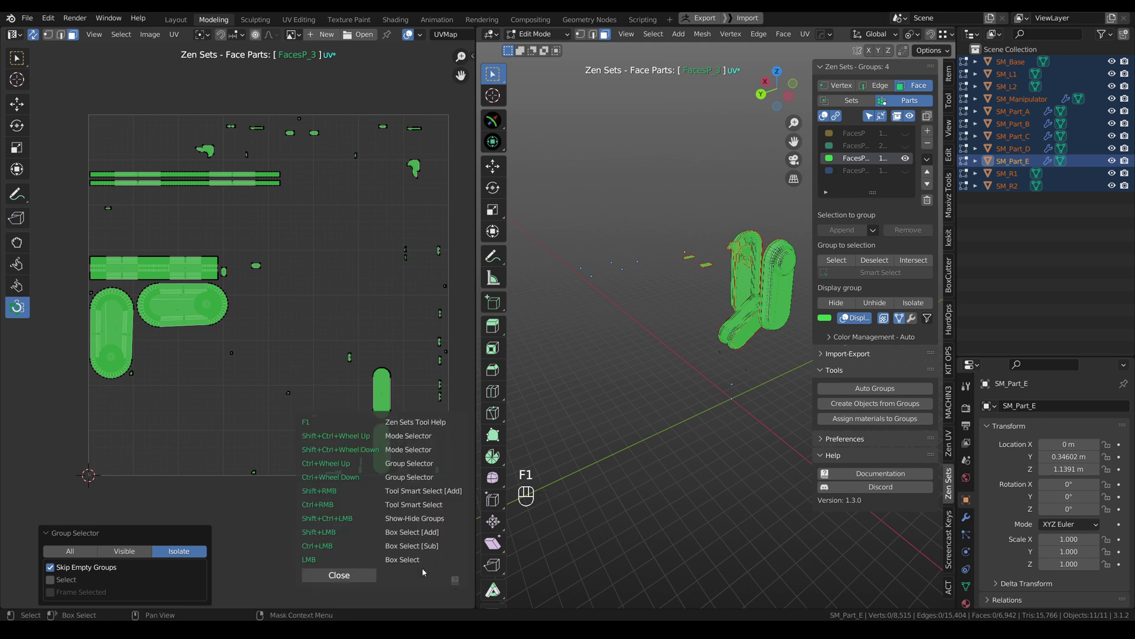
left_click(454, 580)
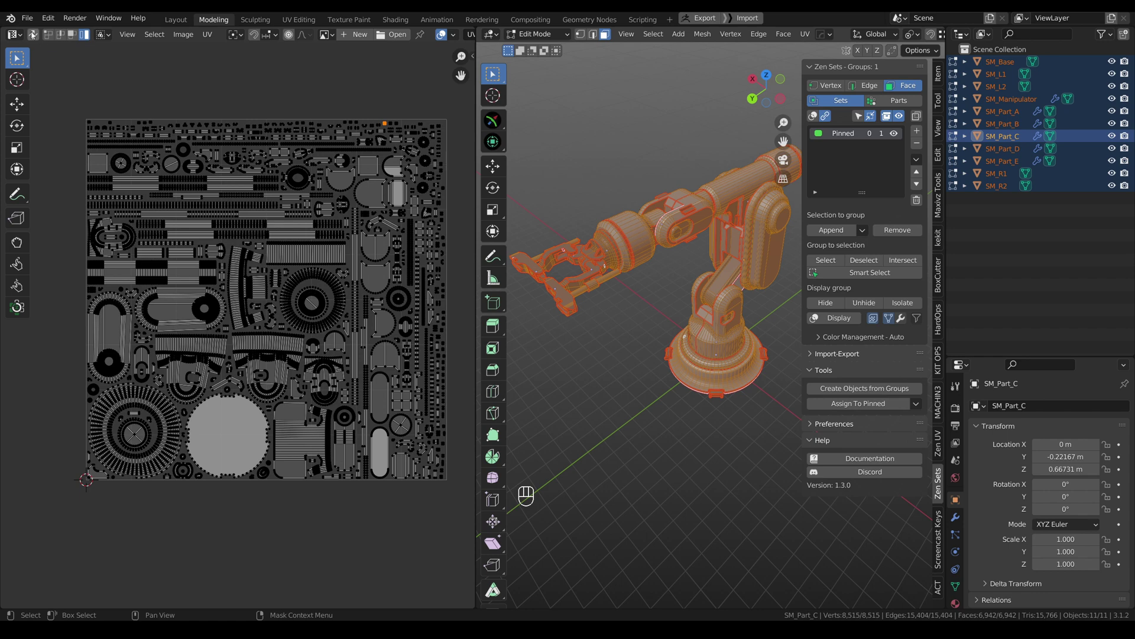
- Turn off UV sync selection and pick the rectangular and long striped islands one by one in island selection mode
left_click(33, 34)
left_click(318, 248)
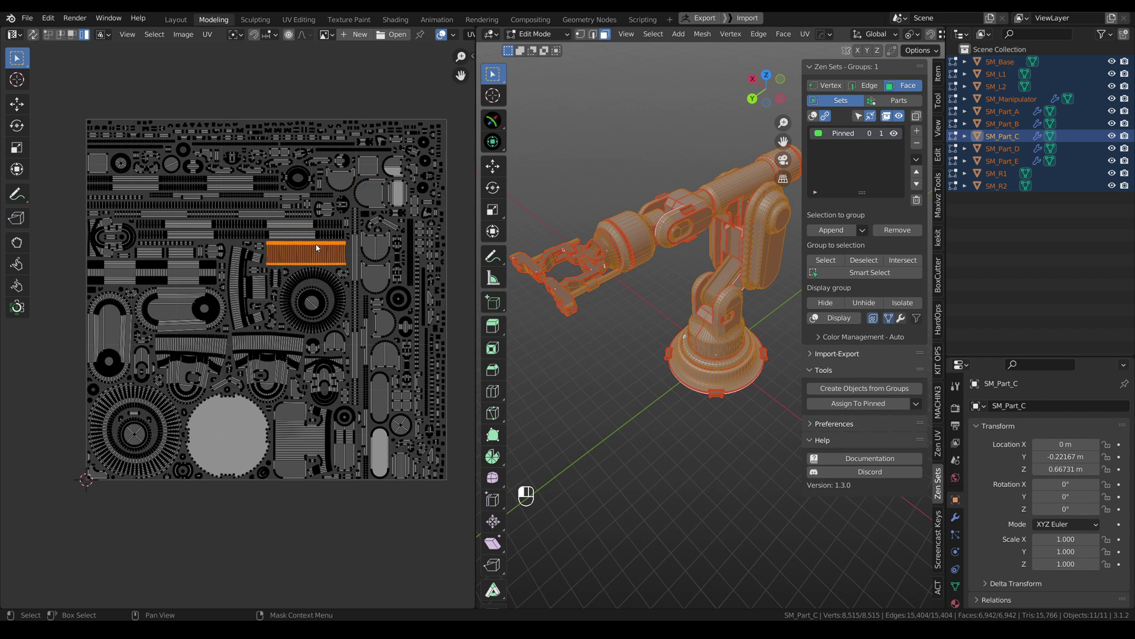
left_click(258, 226)
left_click(264, 233)
left_click(277, 225)
left_click(286, 235)
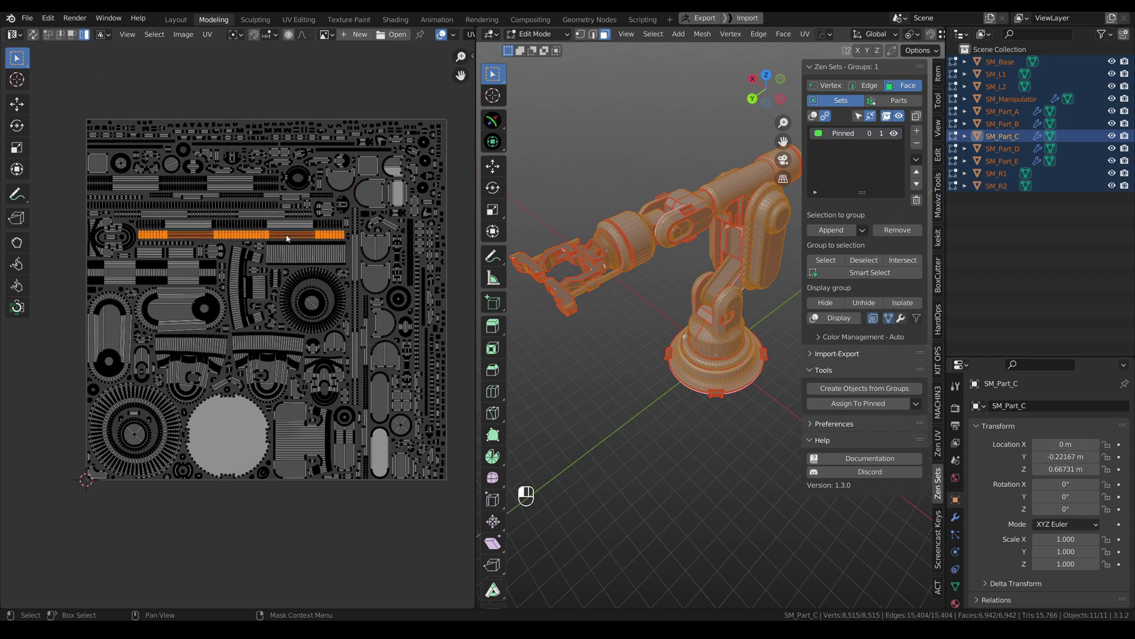
left_click(298, 217)
left_click(307, 223)
left_click(309, 235)
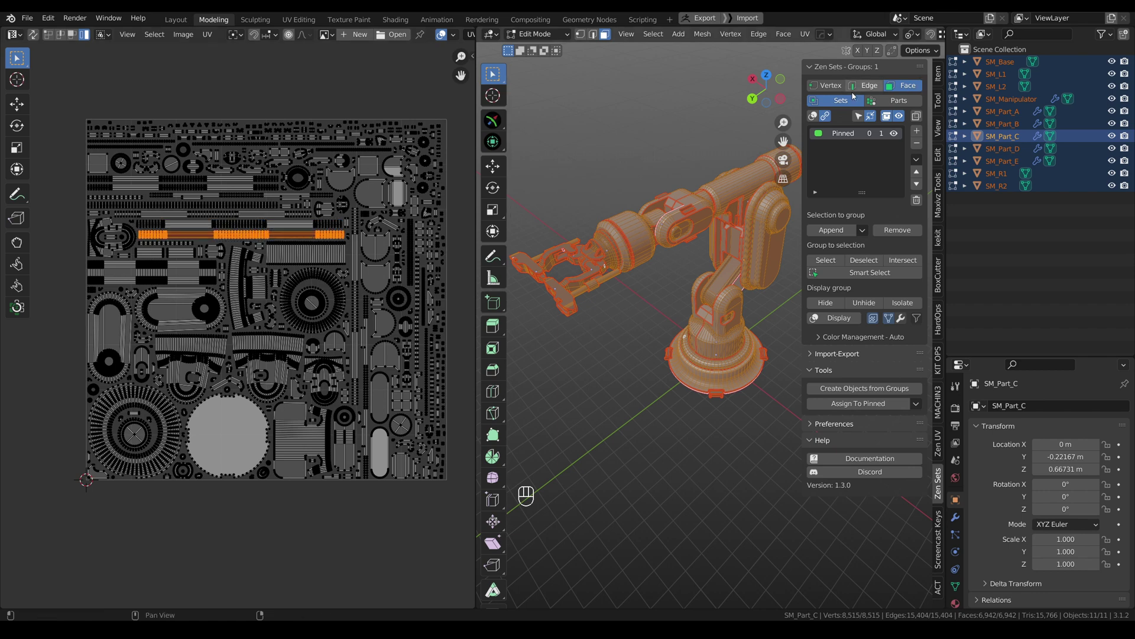
- Activate the Zen Sets tool in the UV Editor and assign single islands to Pinned, including half-round, dotted strip, striped rectangular and ring islands
left_click(18, 307)
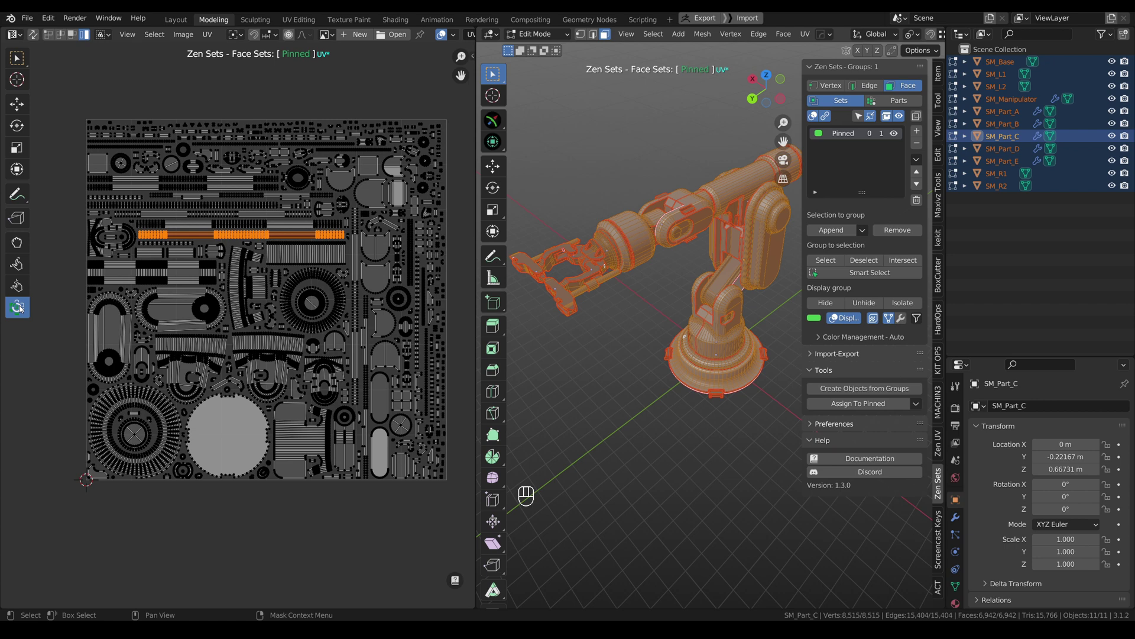
right_click(312, 254, "ctrl+shift")
right_click(326, 279, "ctrl+shift")
right_click(371, 192, "ctrl+shift")
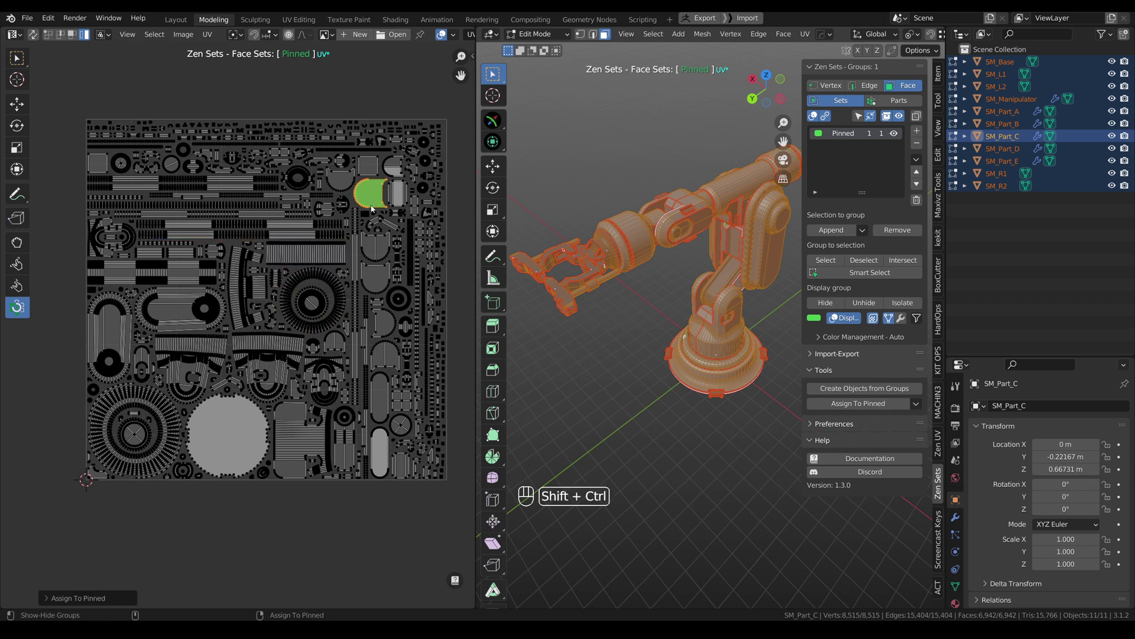
right_click(377, 276, "ctrl+shift")
right_click(407, 289, "ctrl+shift")
right_click(417, 260, "ctrl+shift")
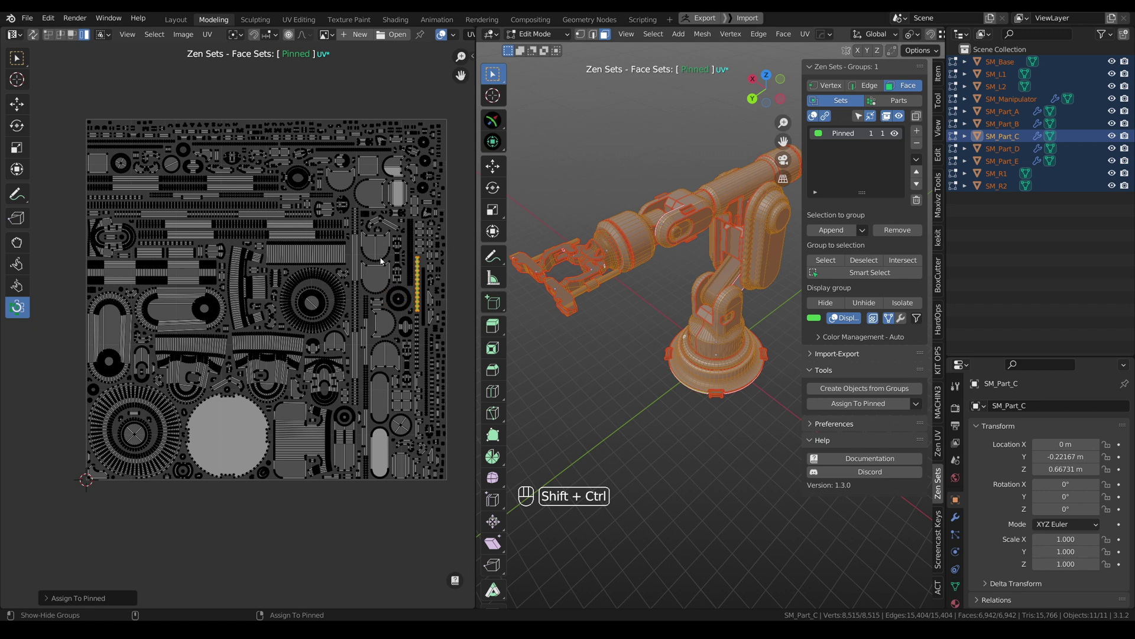
right_click(374, 250, "ctrl+shift")
right_click(307, 256, "ctrl+shift")
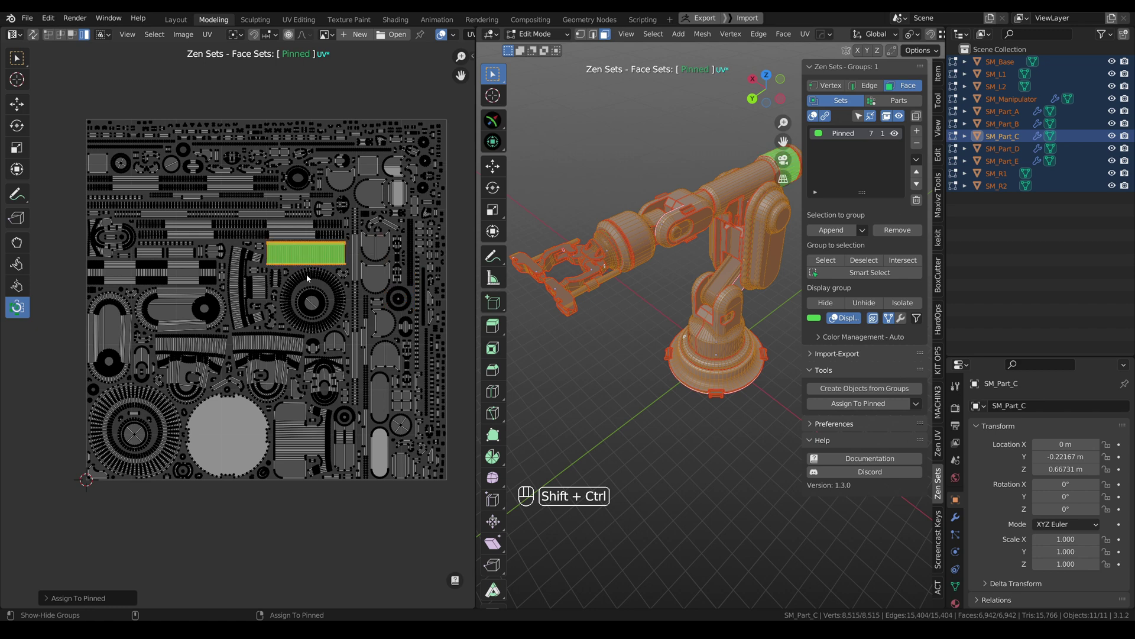
right_click(308, 279, "ctrl+shift")
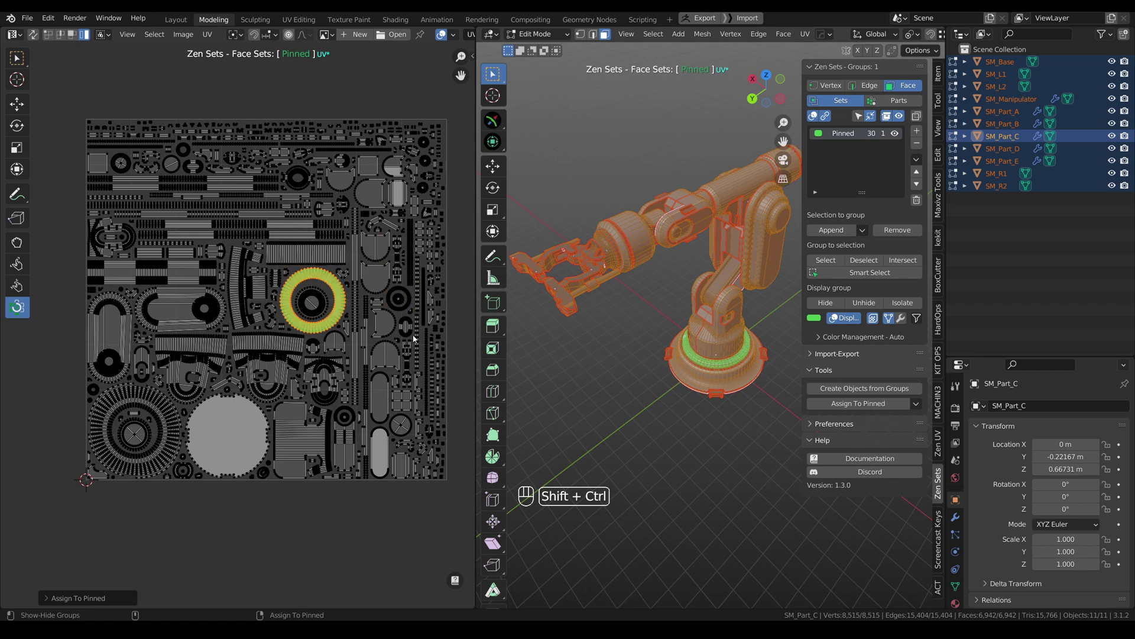
- Assign the small bracket-shaped island to Pinned and frame its green face in the 3D viewport
right_click(418, 427, "ctrl+shift")
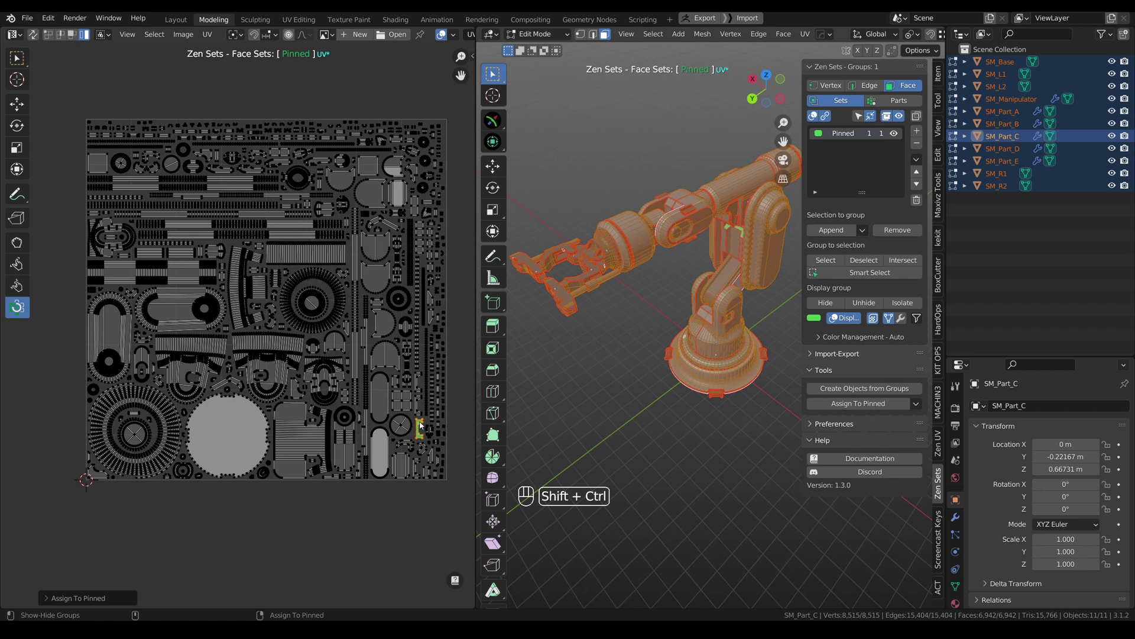
left_click(847, 133)
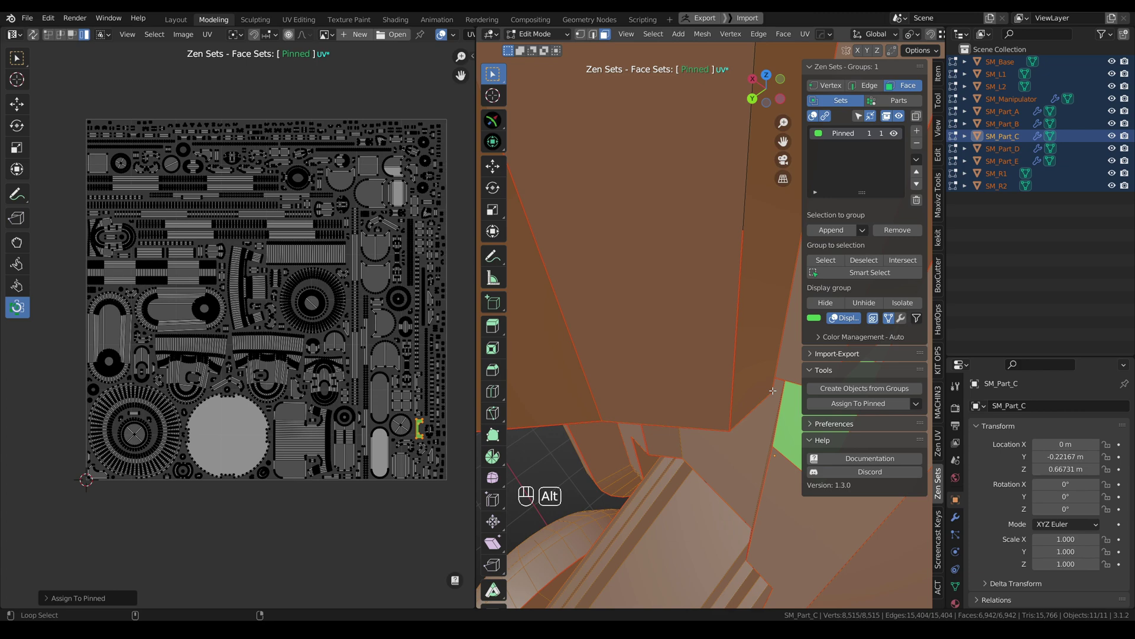
left_click_drag(773, 390, 728, 367, "alt")
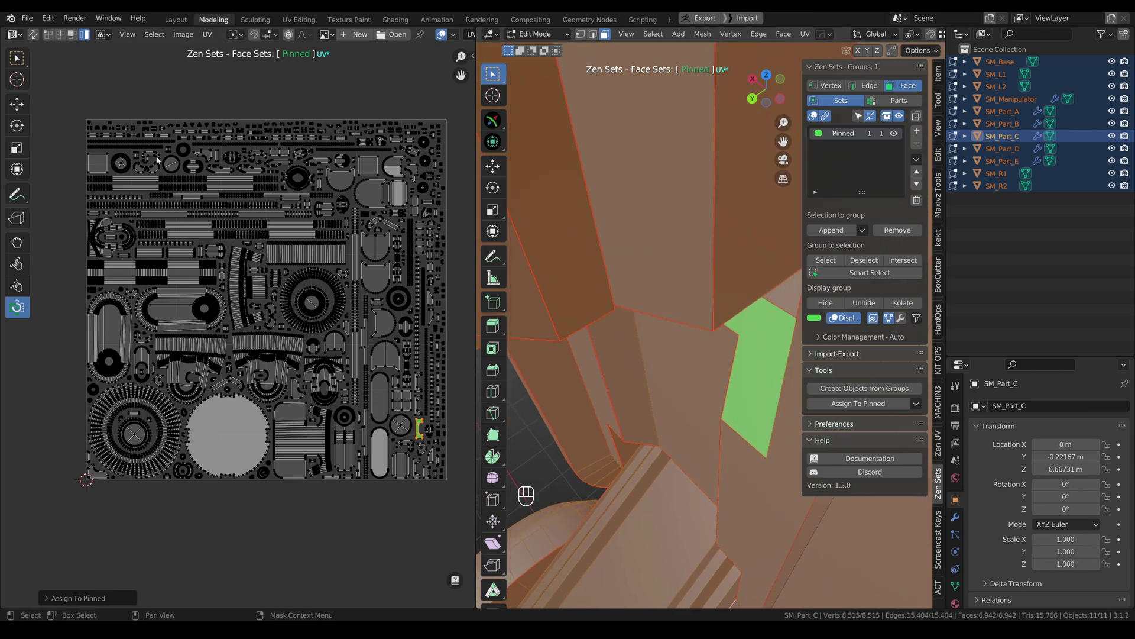
- Assign the small square island among the upper UV islands to Pinned and locate its face on the model
scroll(198, 179, "up", 6)
left_click(197, 178, "ctrl+shift")
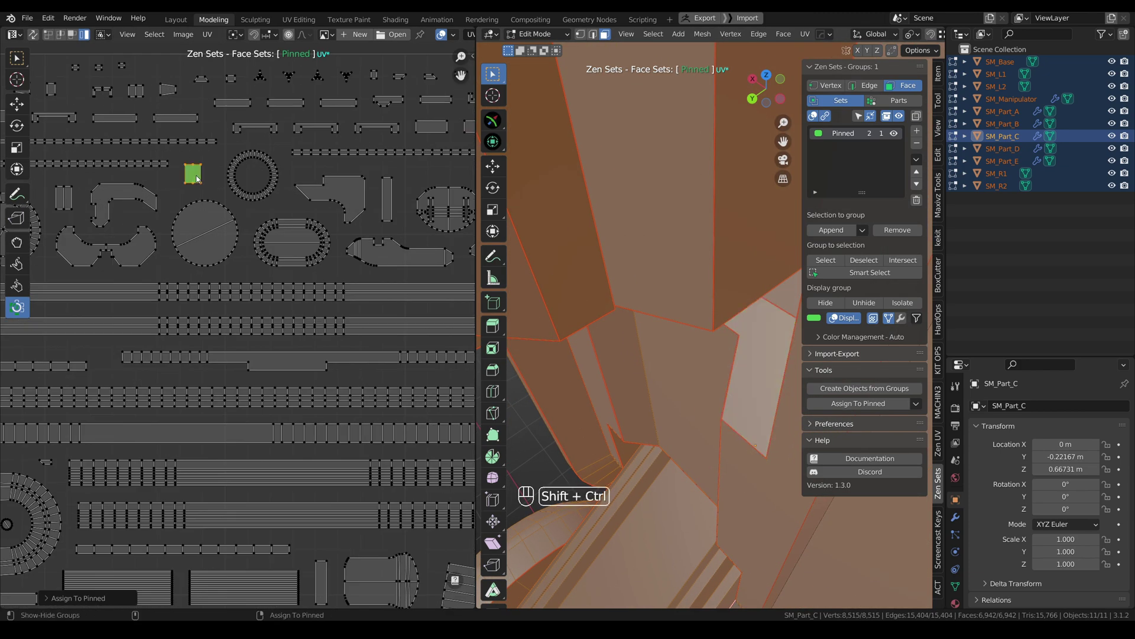
scroll(197, 178, "down", 5)
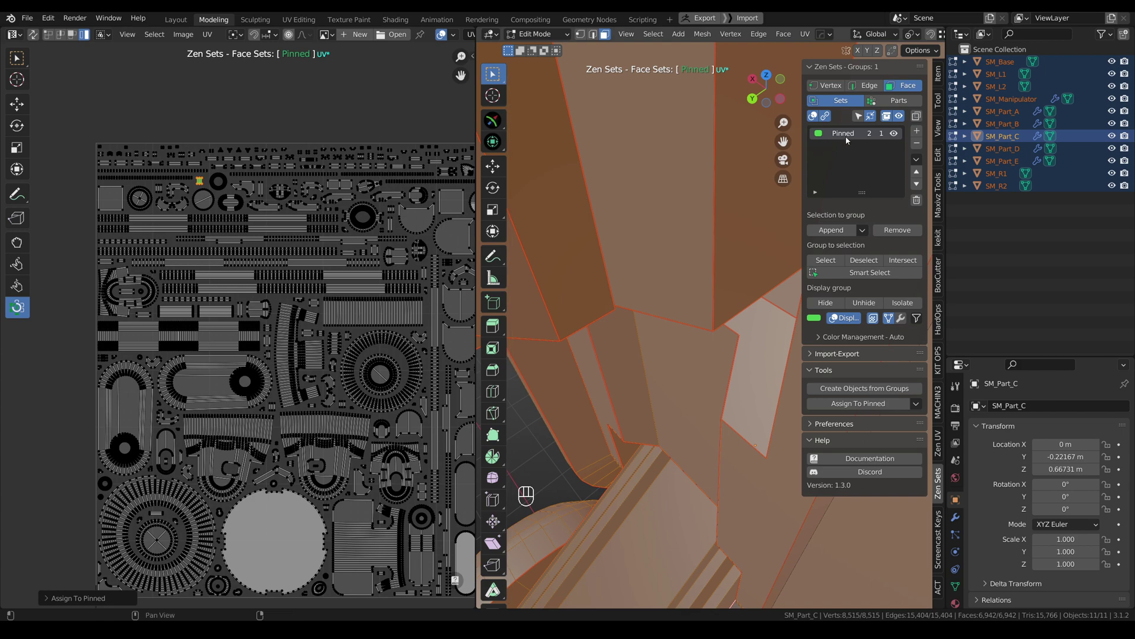
left_click(846, 138)
scroll(718, 238, "down", 4)
left_click_drag(717, 237, 705, 243, "alt")
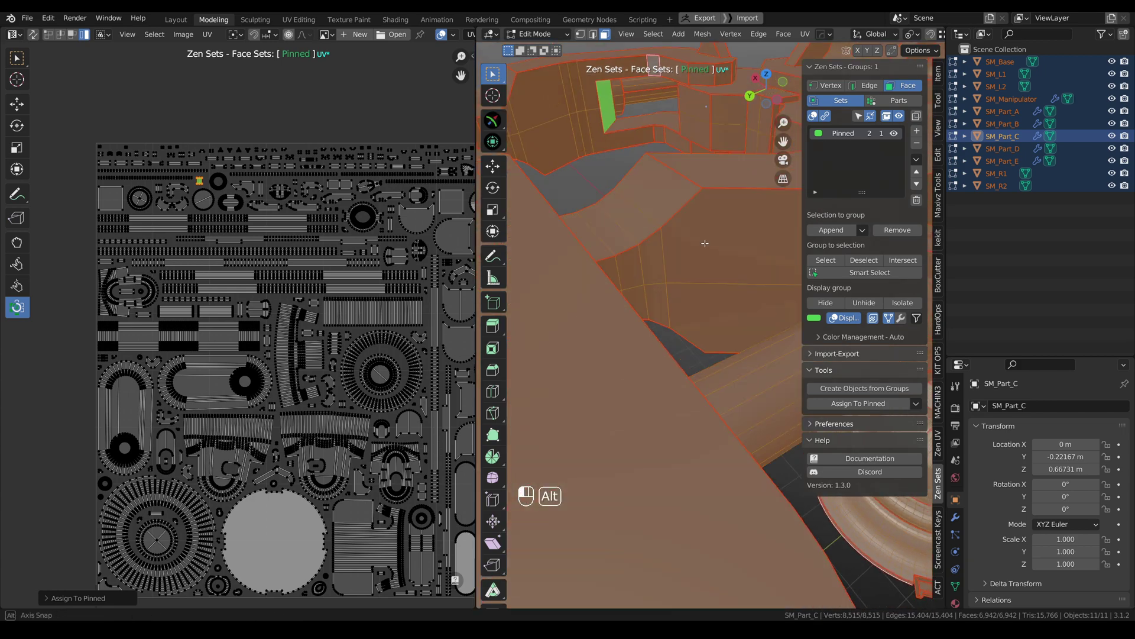
middle_click_drag(705, 243, 686, 254, "alt")
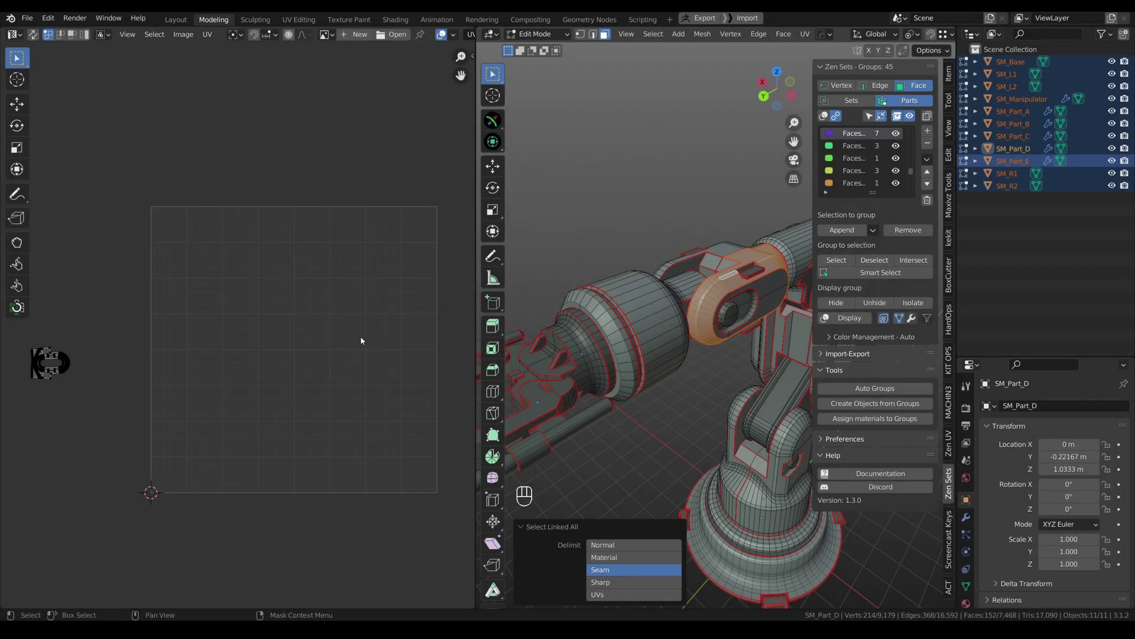
- Select the island lying outside the UV square and turn on the group display
left_click_drag(91, 406, 21, 325)
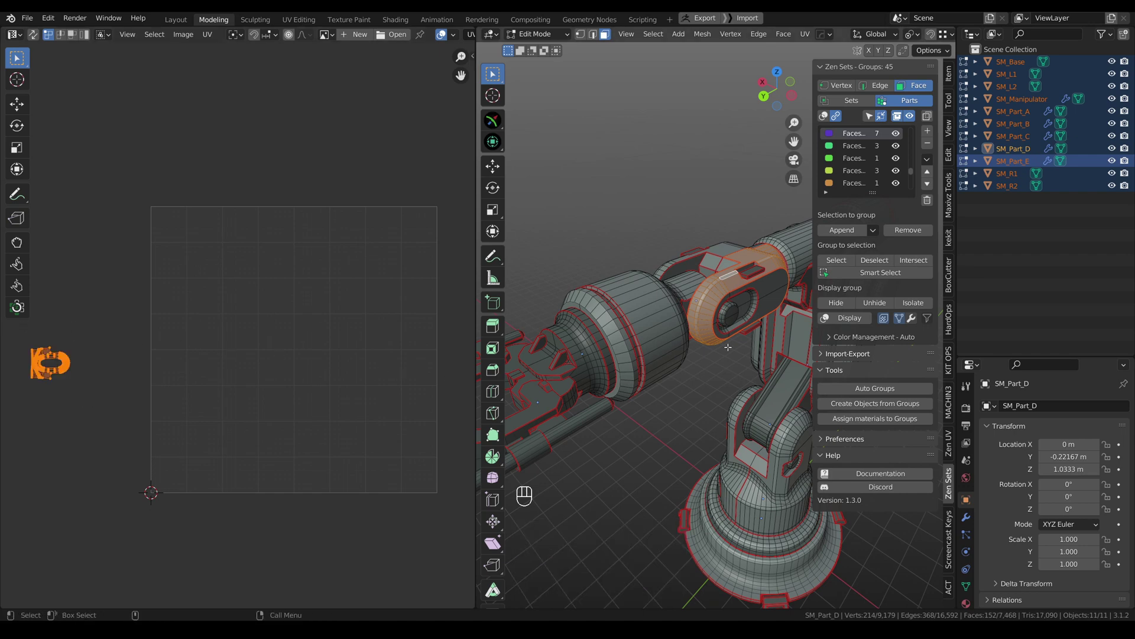
left_click(847, 319)
key("w")
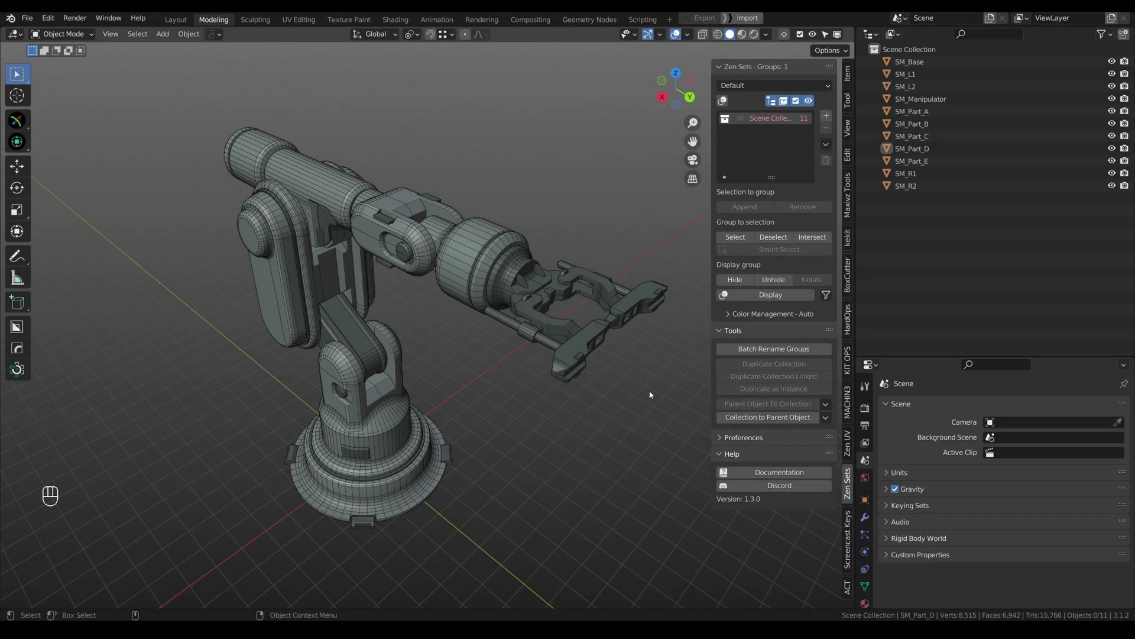
- Create a new collection group from the gripper objects, and a parent group after adding SM_Part_D to the selection
left_click_drag(656, 396, 490, 248)
key("shift+ctrl+d")
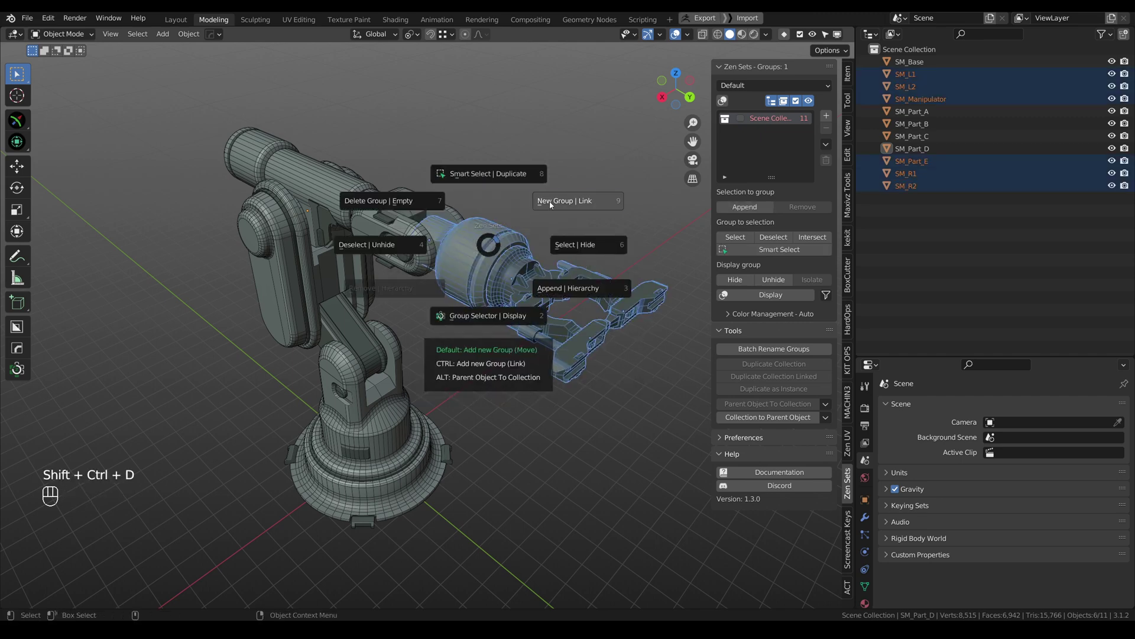
left_click(409, 227, "shift")
left_click(409, 226, "shift")
key("shift+ctrl+d")
left_click(443, 208)
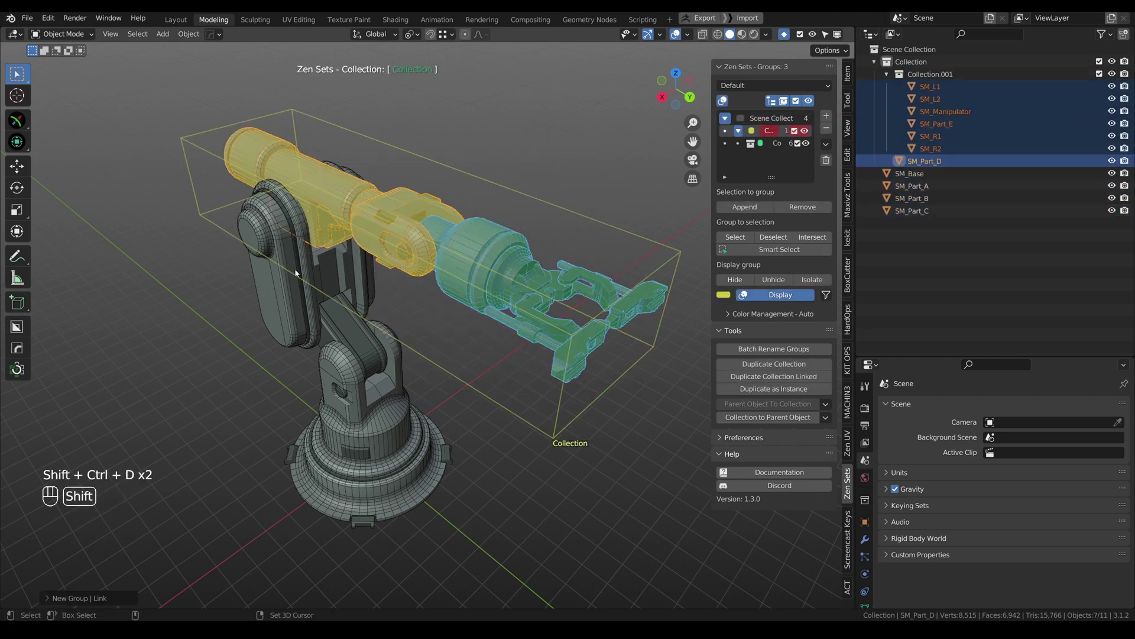
- Add SM_Part_C and SM_Part_B to the selection one at a time, creating a new parent collection group after each addition
left_click(290, 276, "shift")
key("shift+ctrl+d")
left_click(313, 264)
left_click(355, 334, "shift")
key("shift+ctrl+d")
left_click(357, 386)
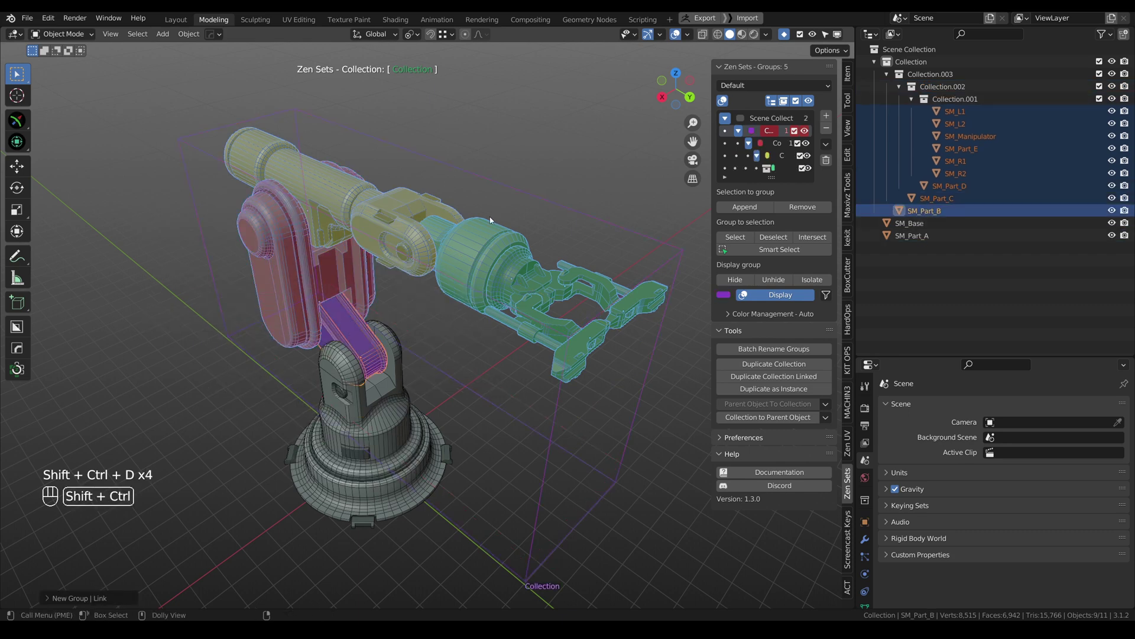
- Extend the selection with SM_Part_A and then SM_Base, creating a new collection group after each, and deselect everything
left_click(356, 387, "shift")
key("ctrl+shift+d")
left_click(443, 337)
left_click(422, 480, "shift")
key("ctrl+shift+d")
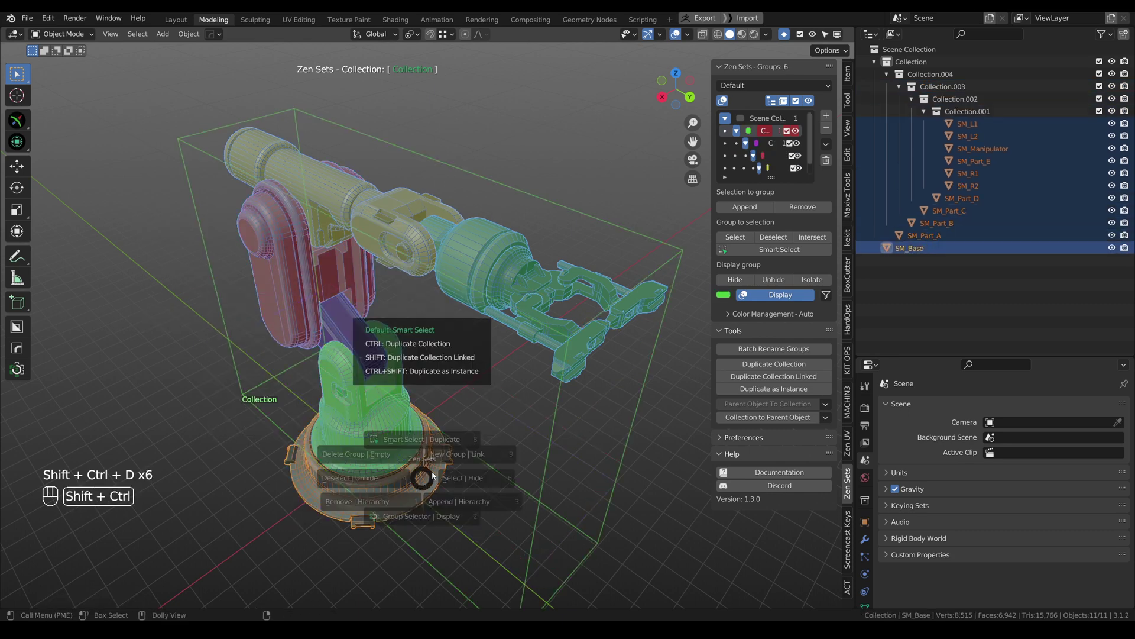
left_click(505, 434)
left_click(664, 130)
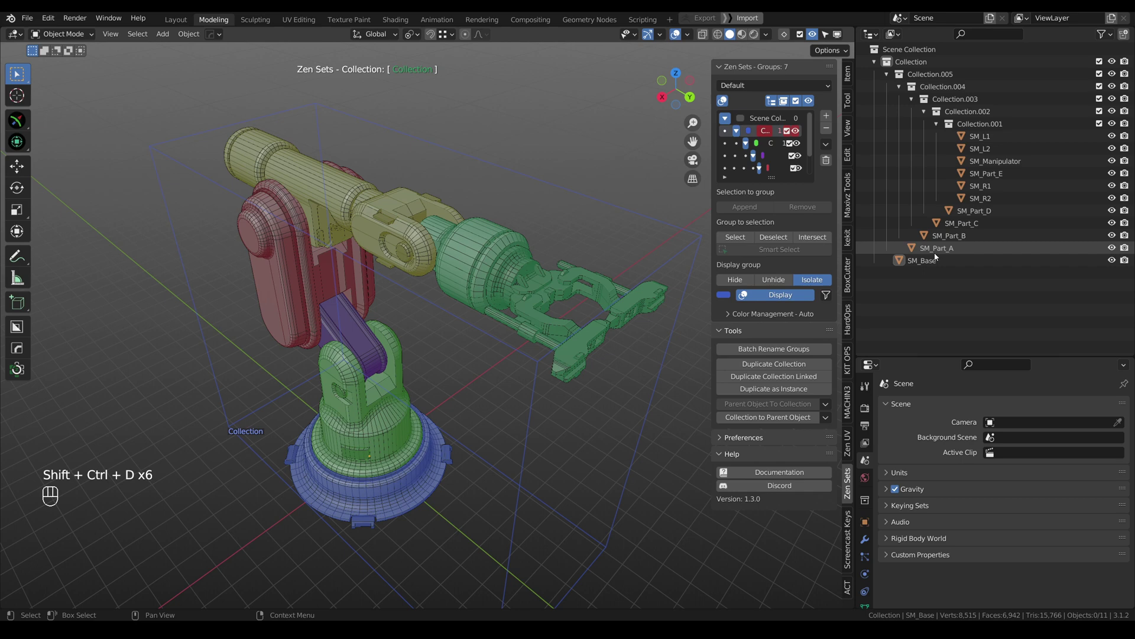
- Convert the top-level Collection to parent objects and reduce the empties' display size to about 0.3 m
left_click(911, 62)
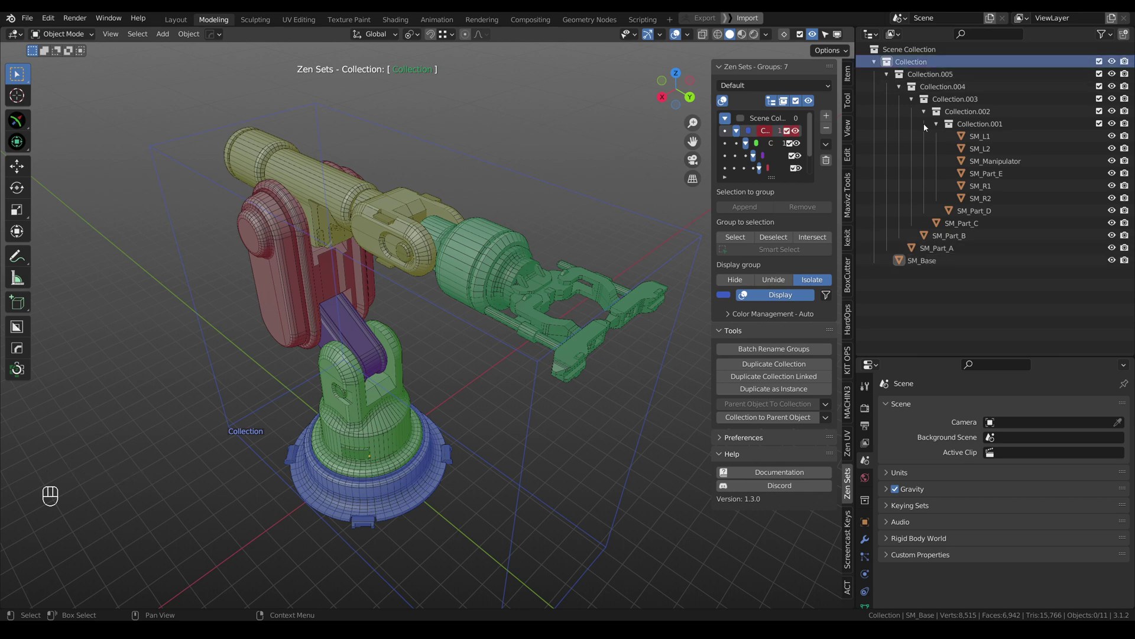
left_click(772, 417)
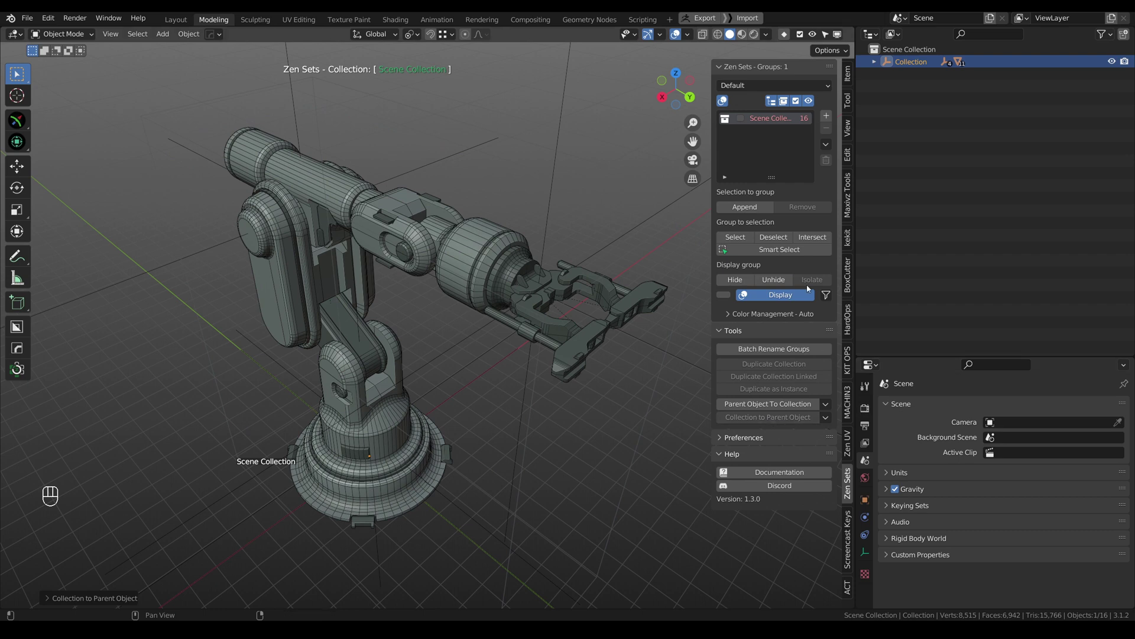
left_click(52, 598)
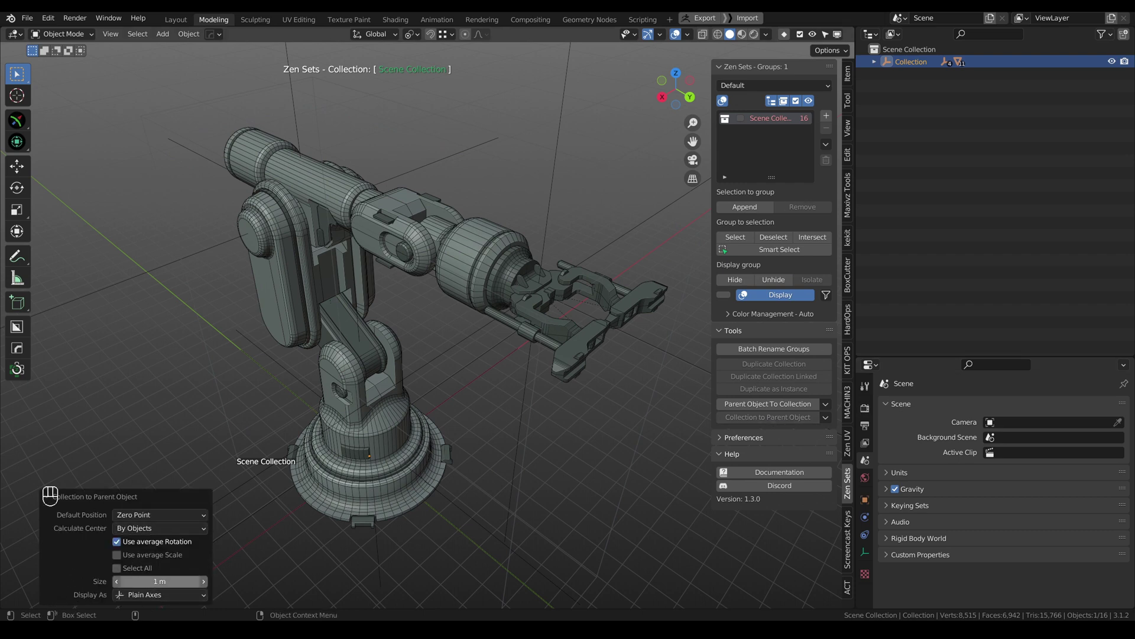
left_click_drag(160, 581, 141, 581)
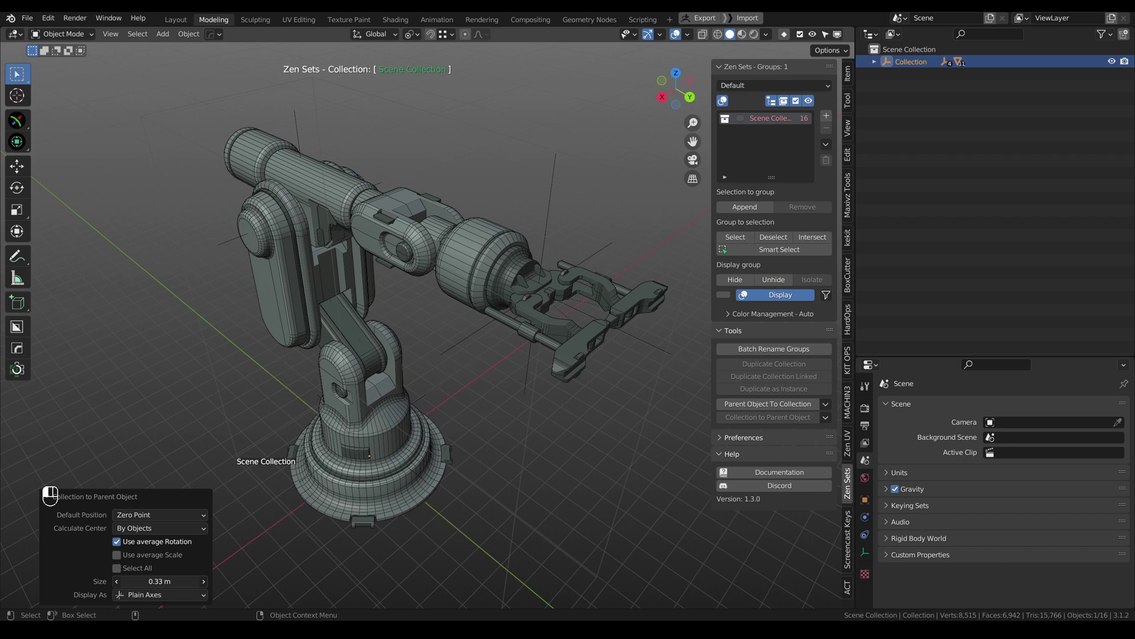
- Test-rotate the Collection.002 empty on the upper arm, undo the rotation and deselect it
left_click(309, 169)
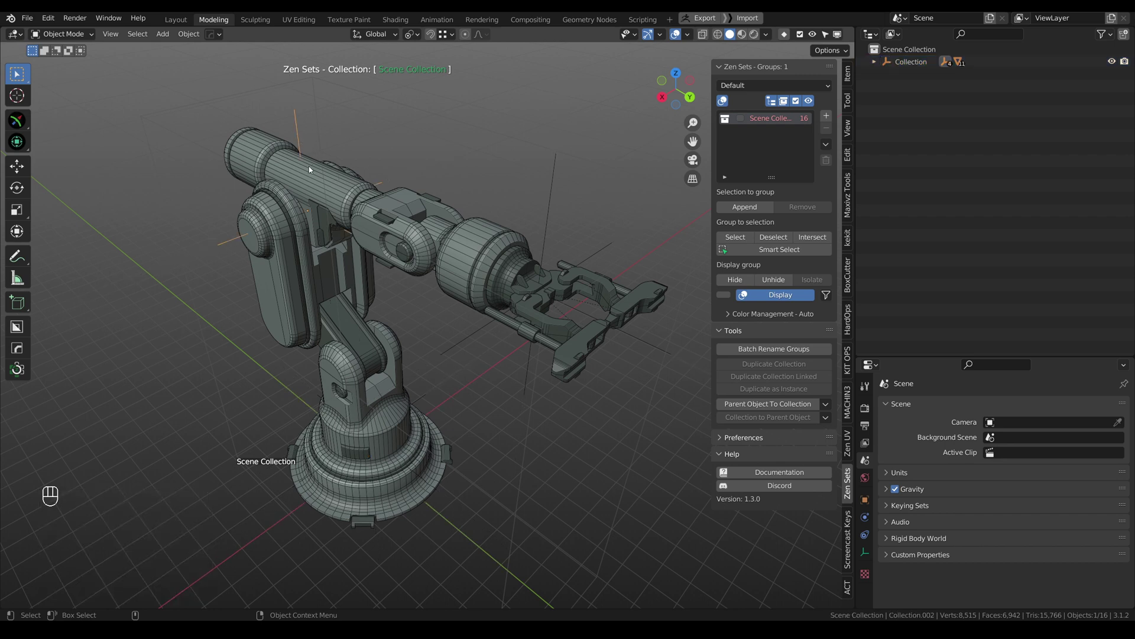
left_click(16, 188)
left_click_drag(333, 174, 339, 152)
key("ctrl+z")
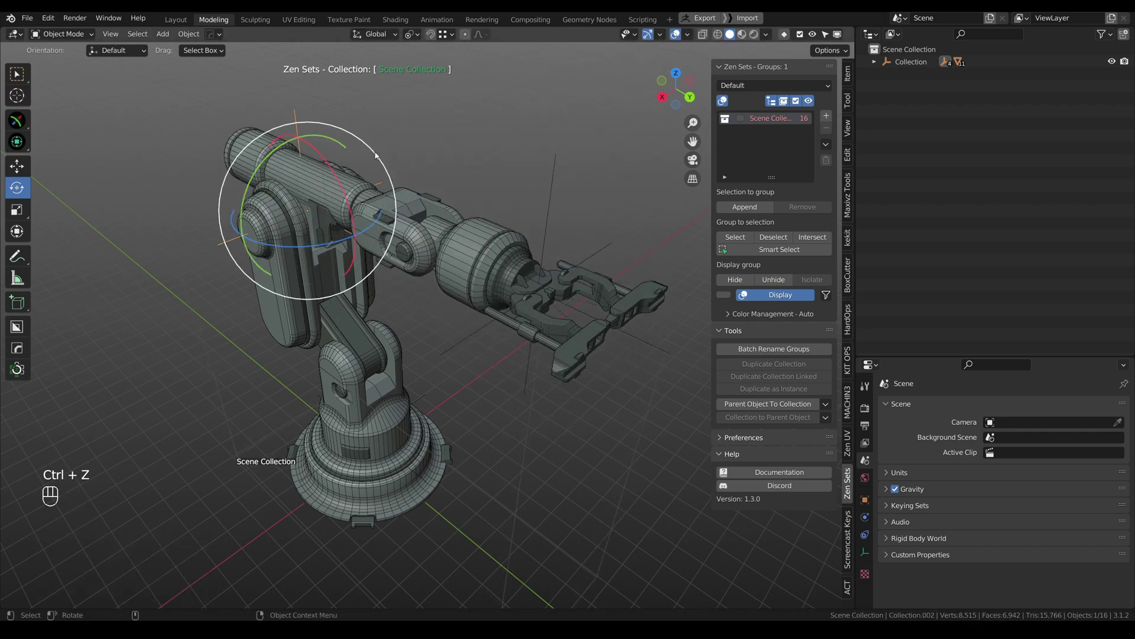
left_click(507, 107)
- Convert the top-level Collection parent object back to a collection hierarchy and clear the selection
left_click(911, 62)
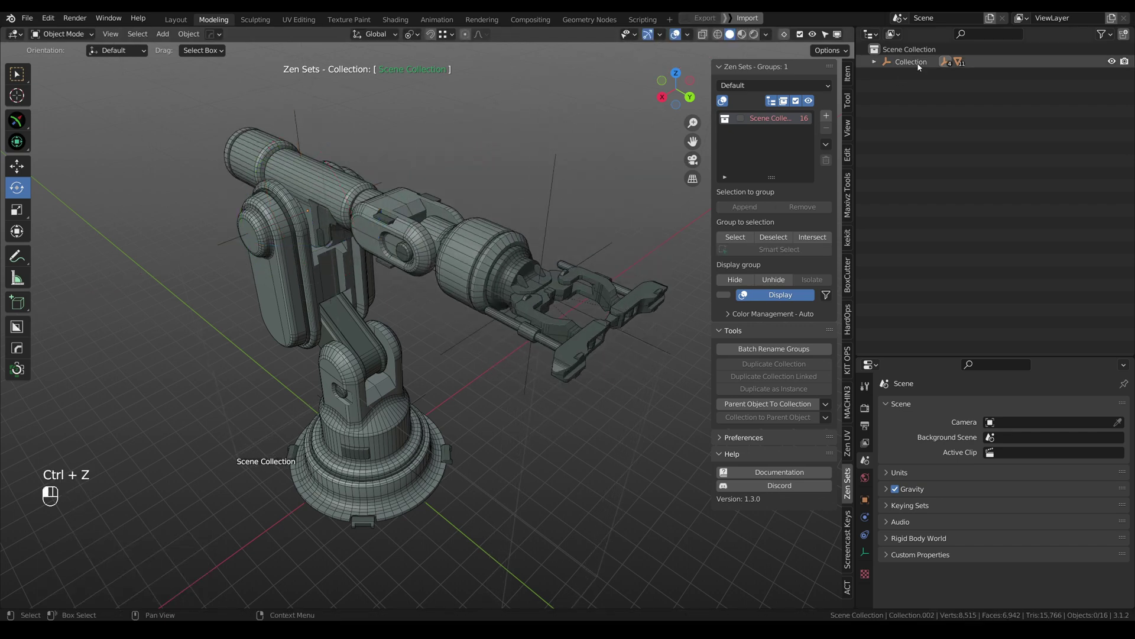
left_click(785, 403)
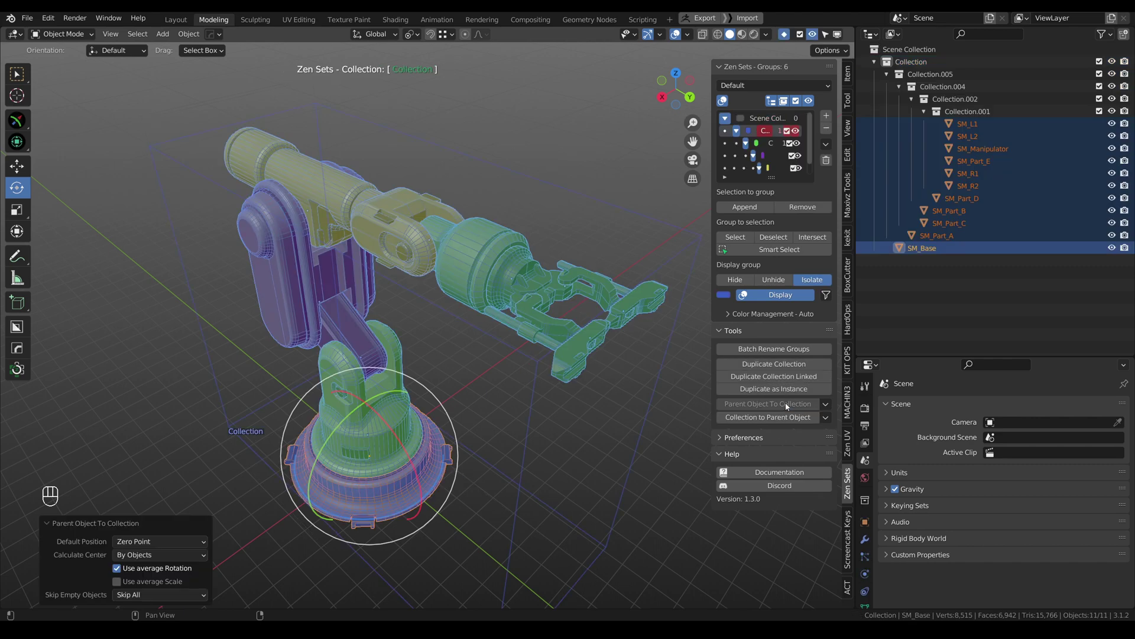
left_click(547, 139)
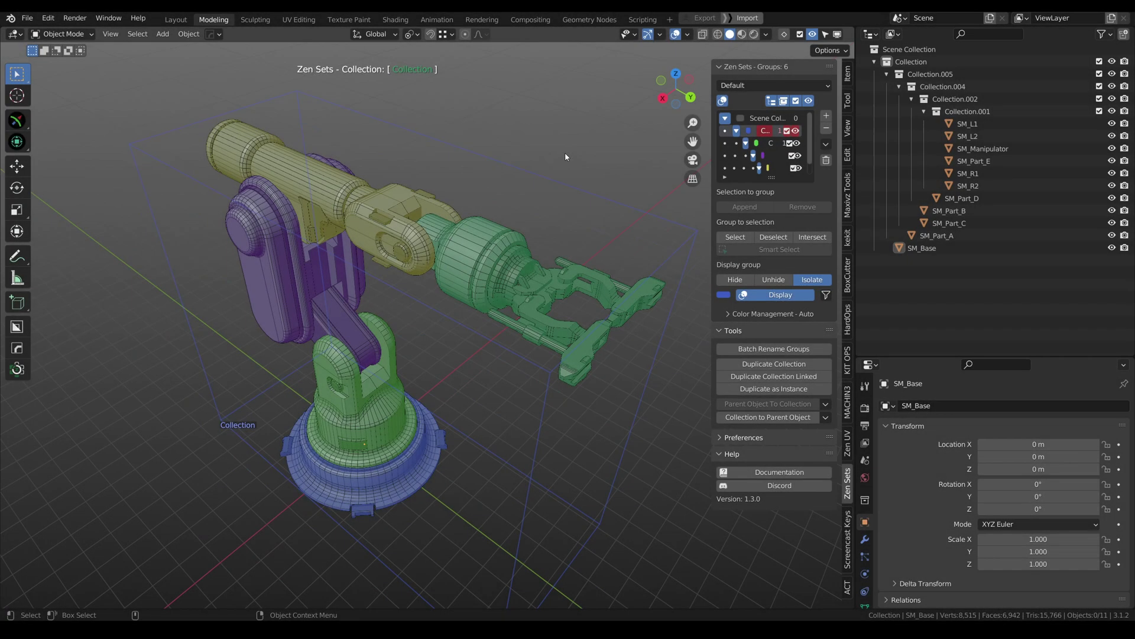
- Convert the collection hierarchy to parent objects, expand it in the scene tree and select the gripper's Collection.001 empty
left_click(766, 418)
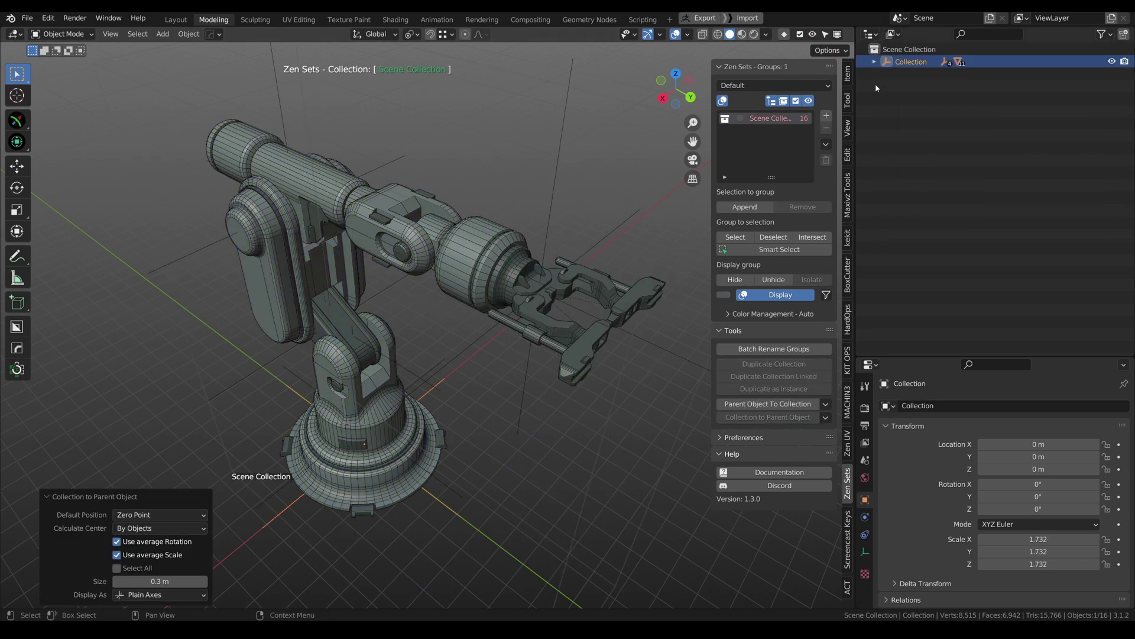
left_click(873, 62, "shift")
left_click(559, 178)
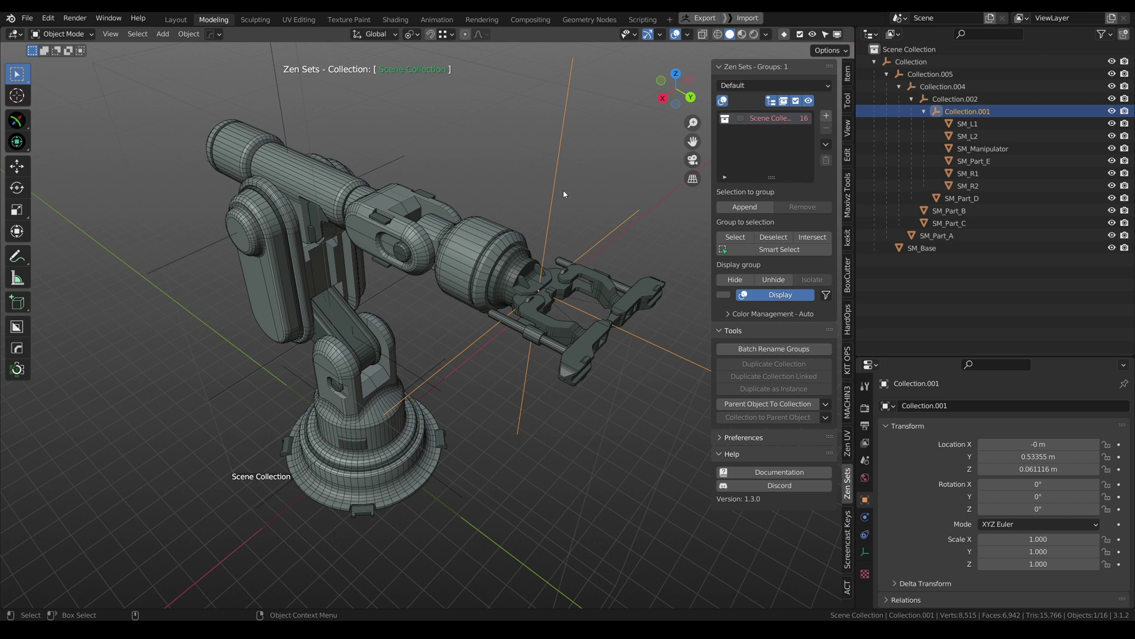
- Move the Collection.001 empty about -0.35 m along Y with only parents affected, and switch that Affect Only option off
left_click(16, 165)
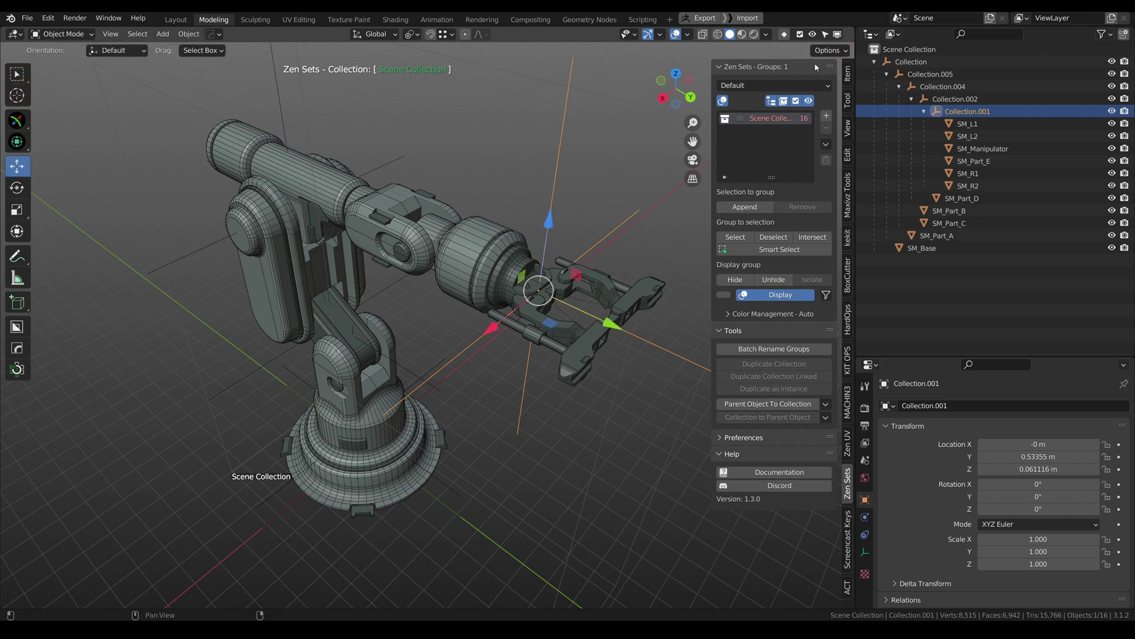
left_click(831, 50)
left_click(830, 112)
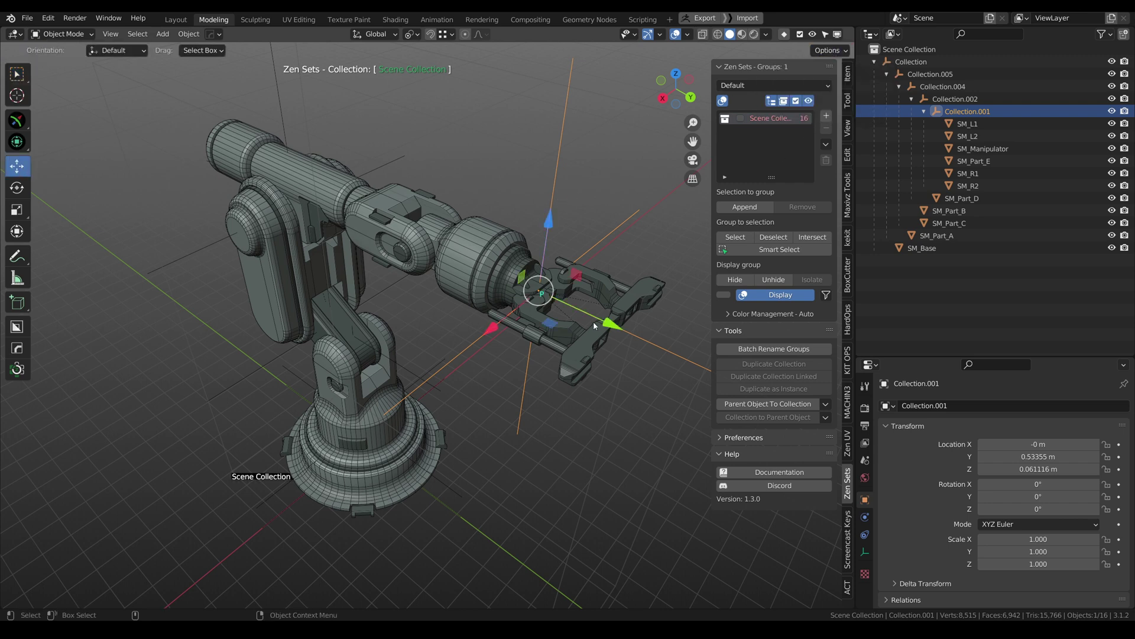
left_click_drag(604, 324, 487, 270)
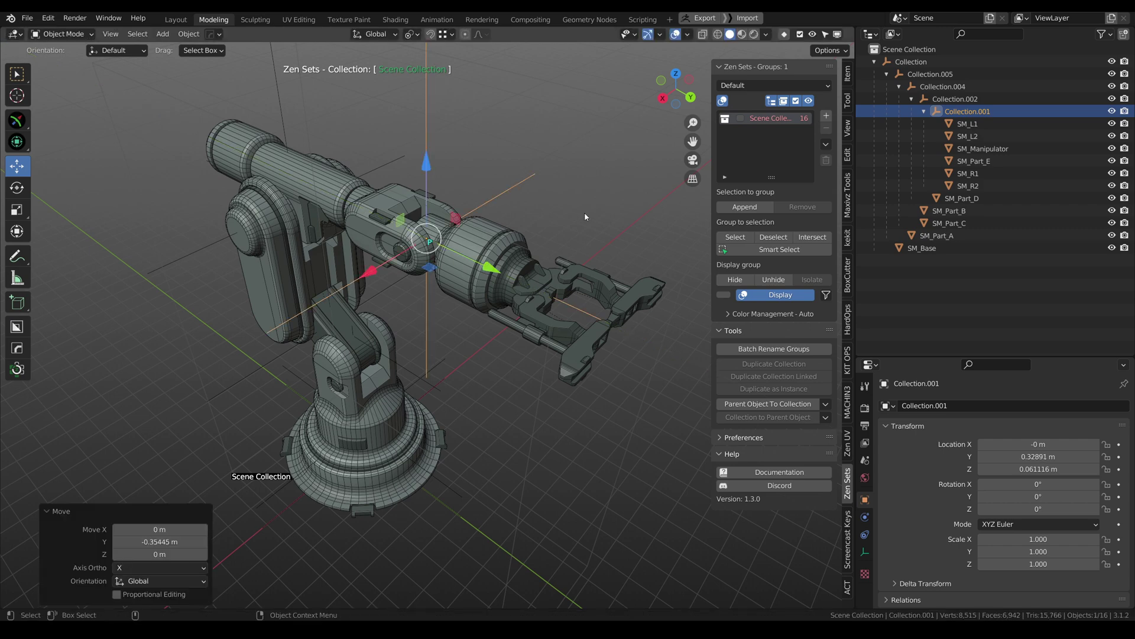
left_click(828, 51)
left_click(825, 113)
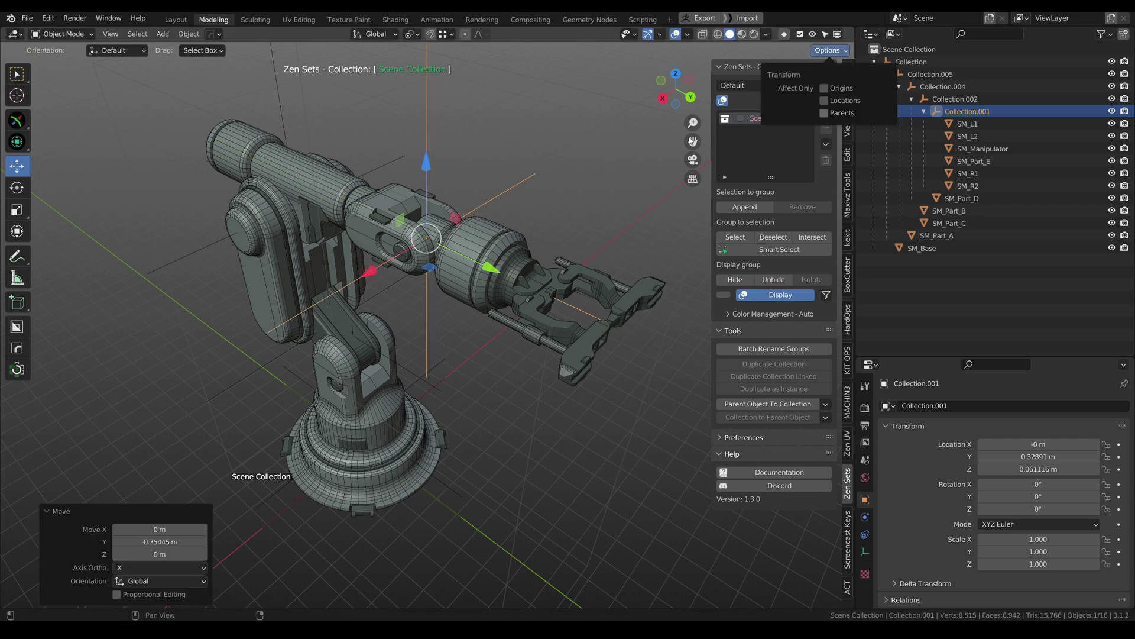
- Rotate the Collection.001 empty with its gripper 30° about X and deselect it
middle_click_drag(433, 145, 354, 172)
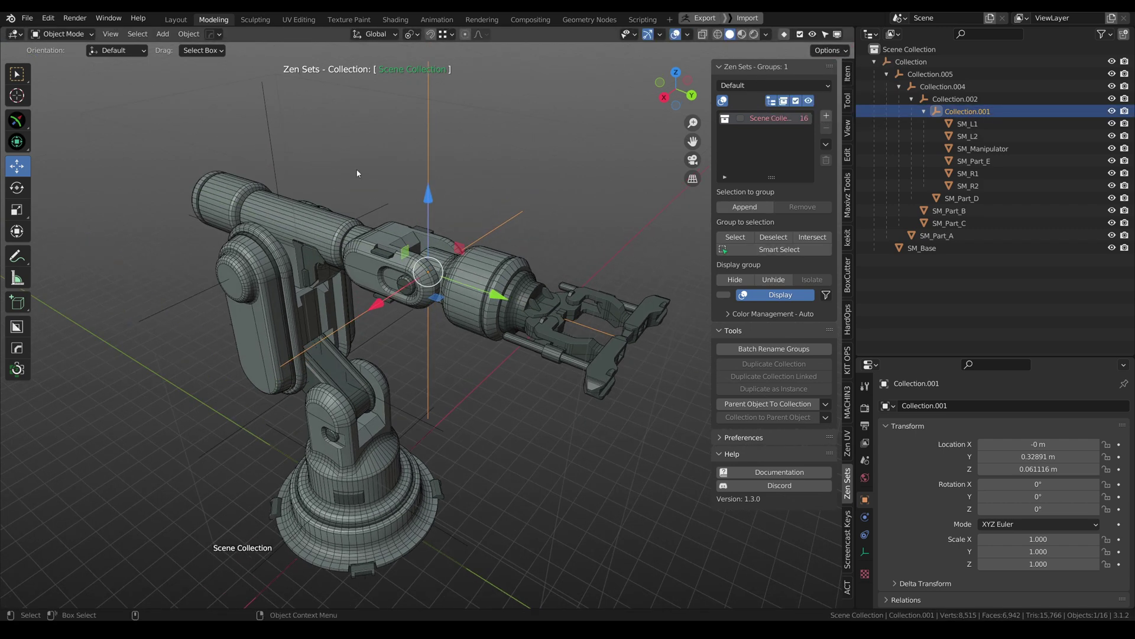
left_click(16, 187)
left_click_drag(436, 208, 461, 176)
middle_click_drag(460, 177, 512, 119)
left_click(509, 127)
- Convert the Collection parent object to collections with the gripper rotated and select the Collection.001 empty at the wrist joint
left_click(871, 61)
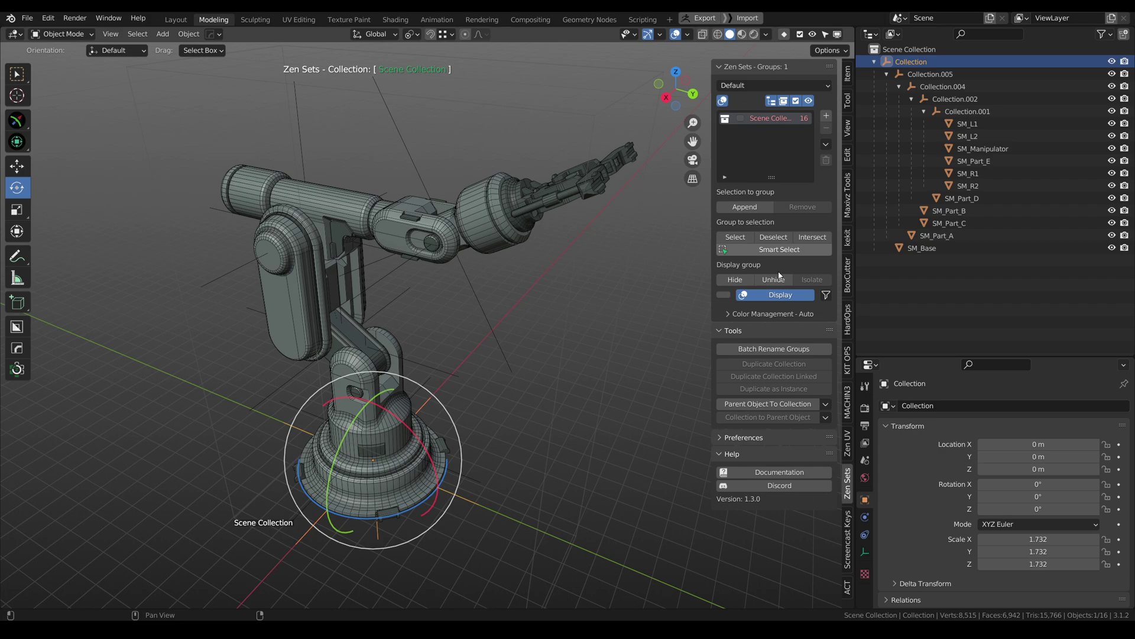
left_click(767, 403)
left_click(510, 298)
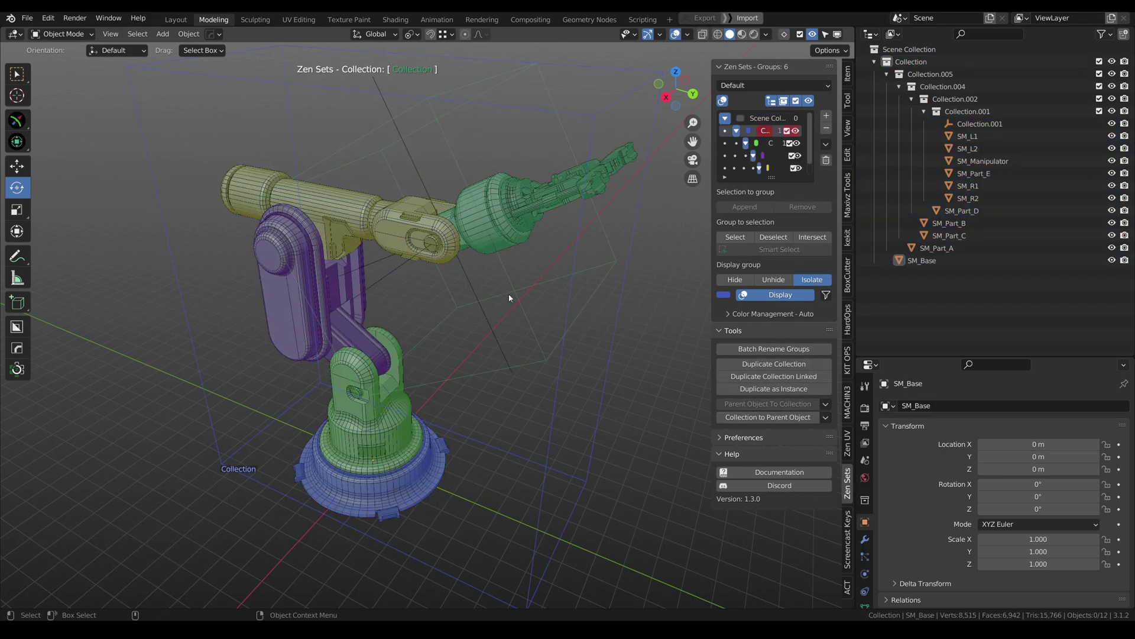
left_click(417, 187)
middle_click_drag(523, 146, 544, 109)
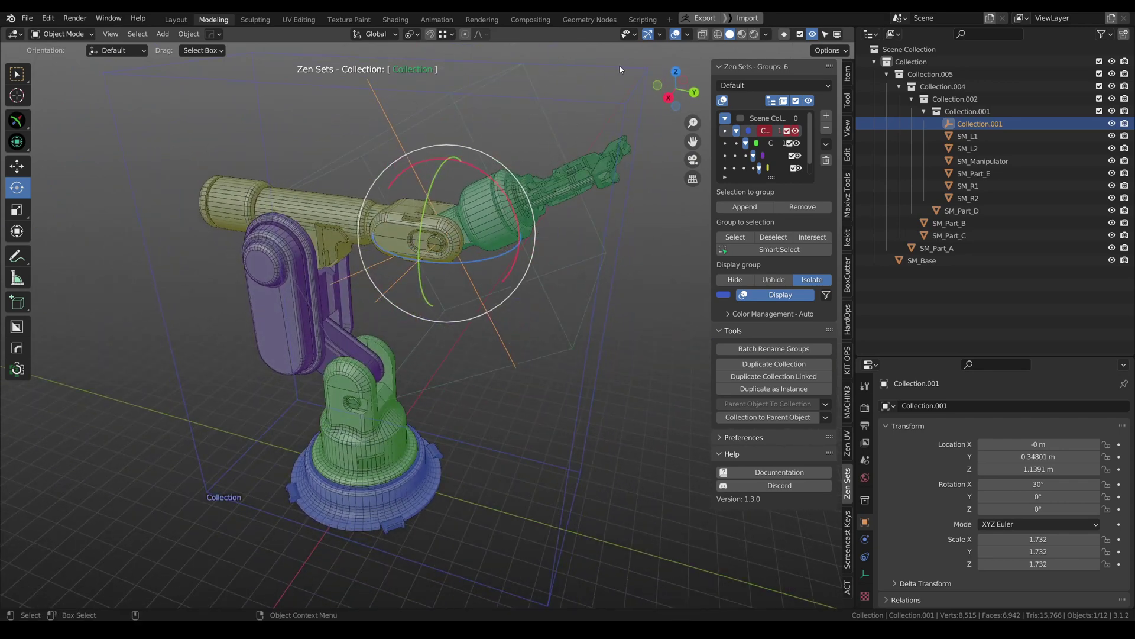
- Convert the Collection group to parent objects and rotate the gripper's Collection.001 empty to -35° about X
left_click(912, 63)
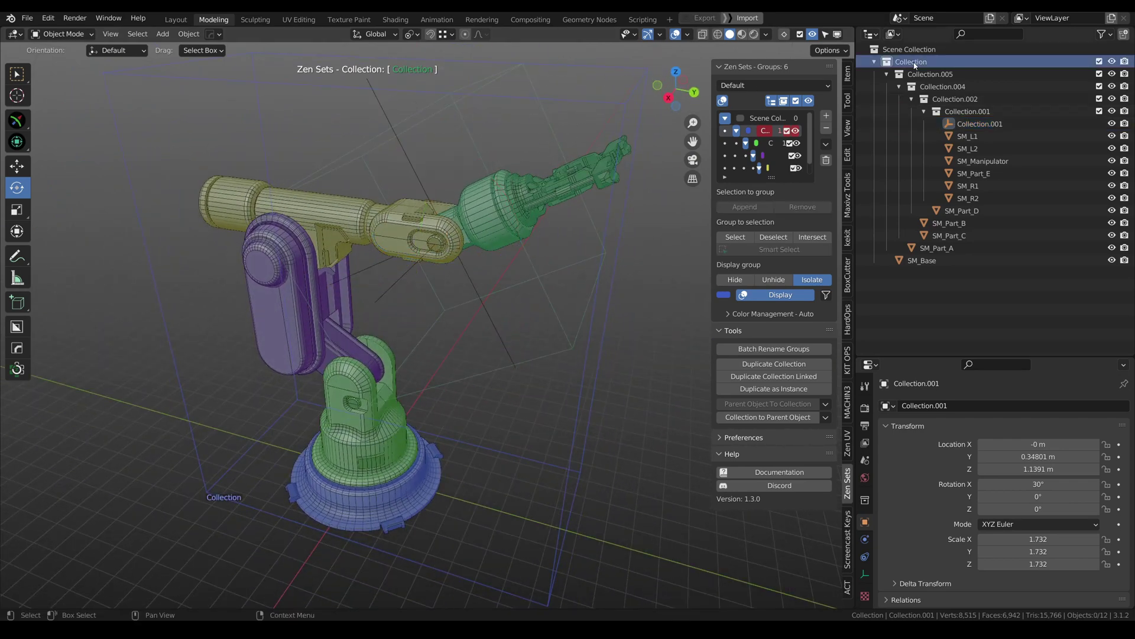
left_click(778, 419)
left_click(480, 288)
middle_click_drag(481, 287, 516, 221)
left_click_drag(516, 221, 502, 315, "ctrl")
middle_click_drag(654, 180, 641, 200)
left_click(642, 200)
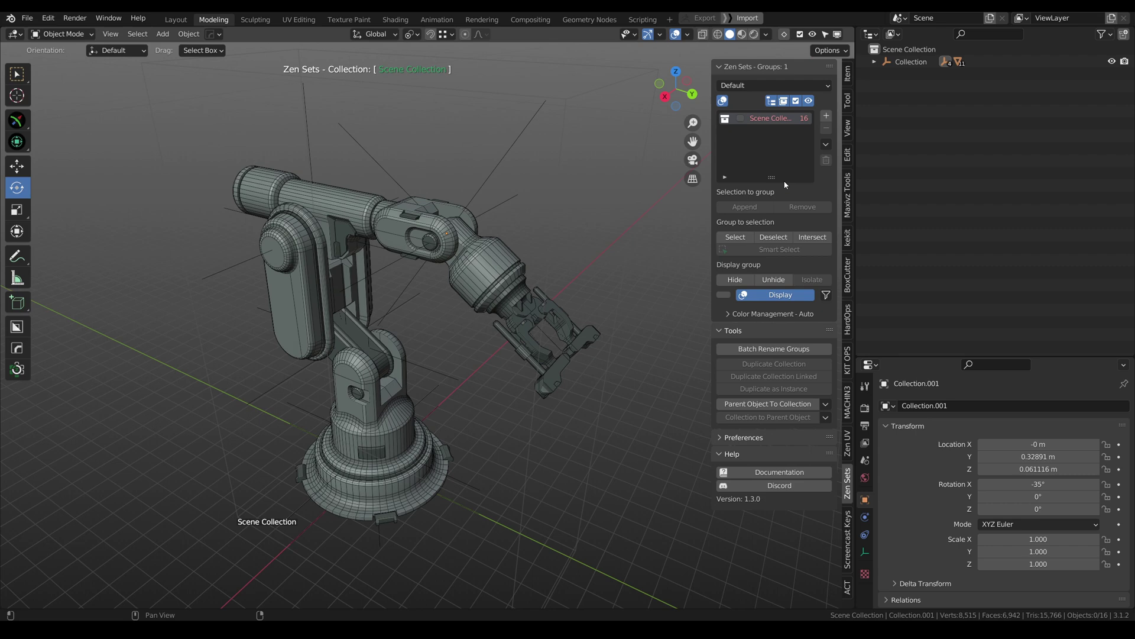
- Convert the Collection parent object into collections with the gripper in its lowered pose, and deselect everything
left_click(911, 61)
left_click(779, 403)
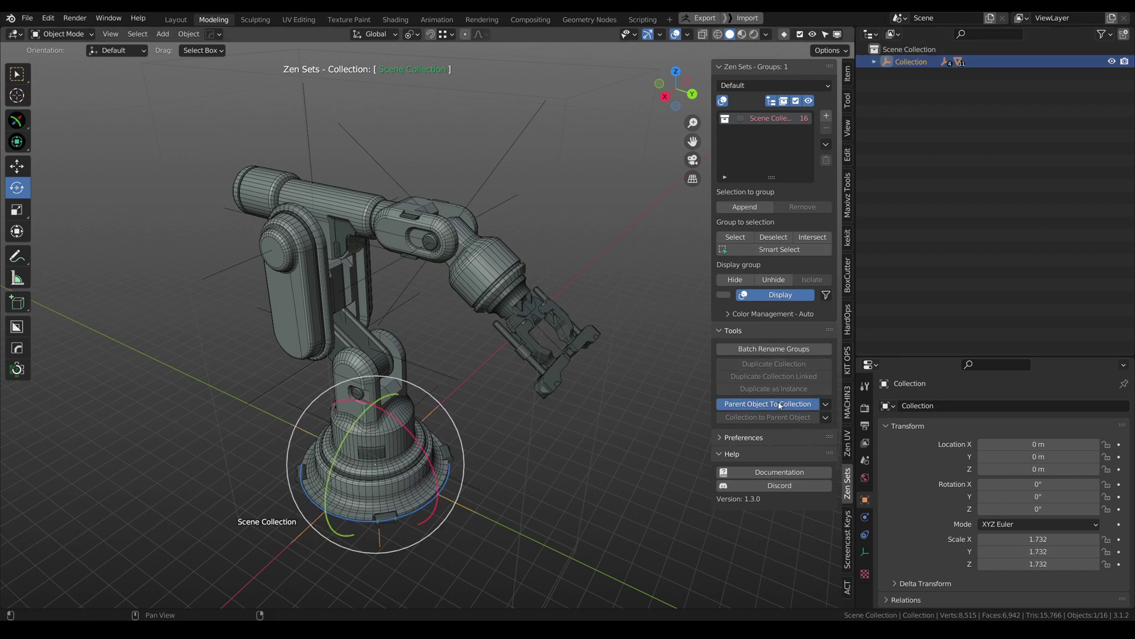
left_click(654, 198)
- Inspect the lowered gripper's Collection.001 empty, deselect it and convert the Collection group to parent objects
left_click(496, 176)
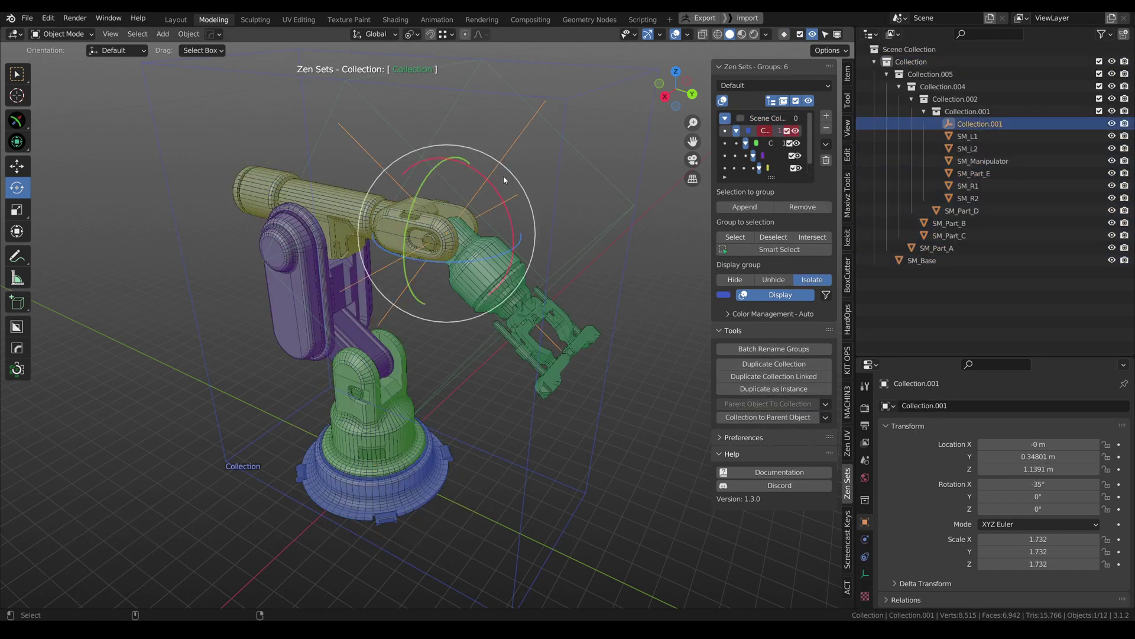
middle_click_drag(504, 179, 612, 106)
left_click(612, 106)
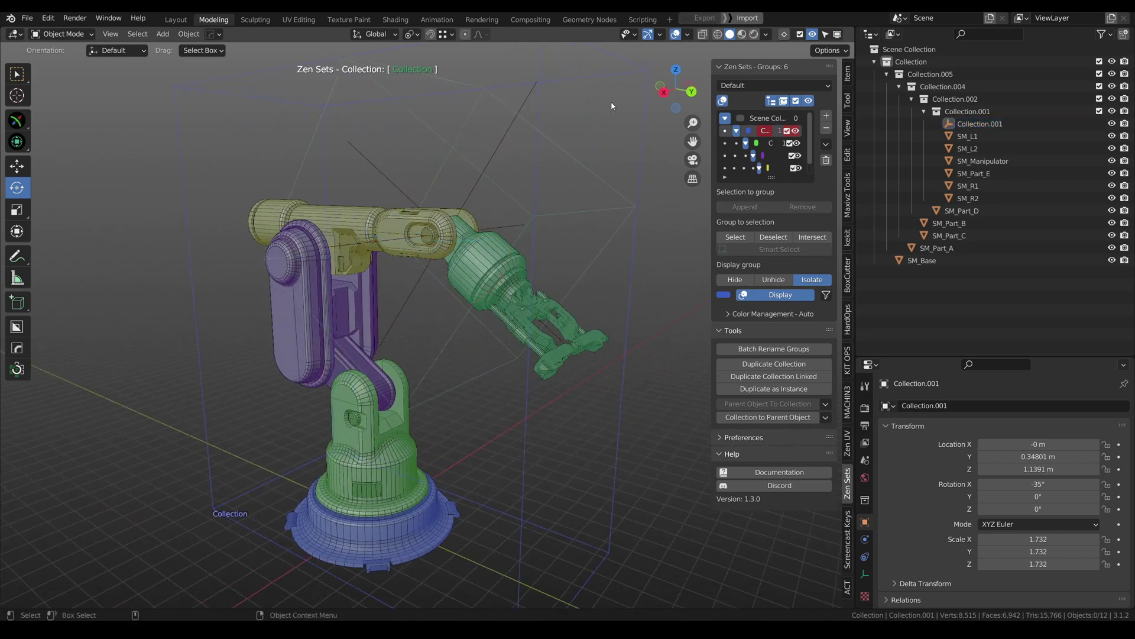
left_click(911, 61)
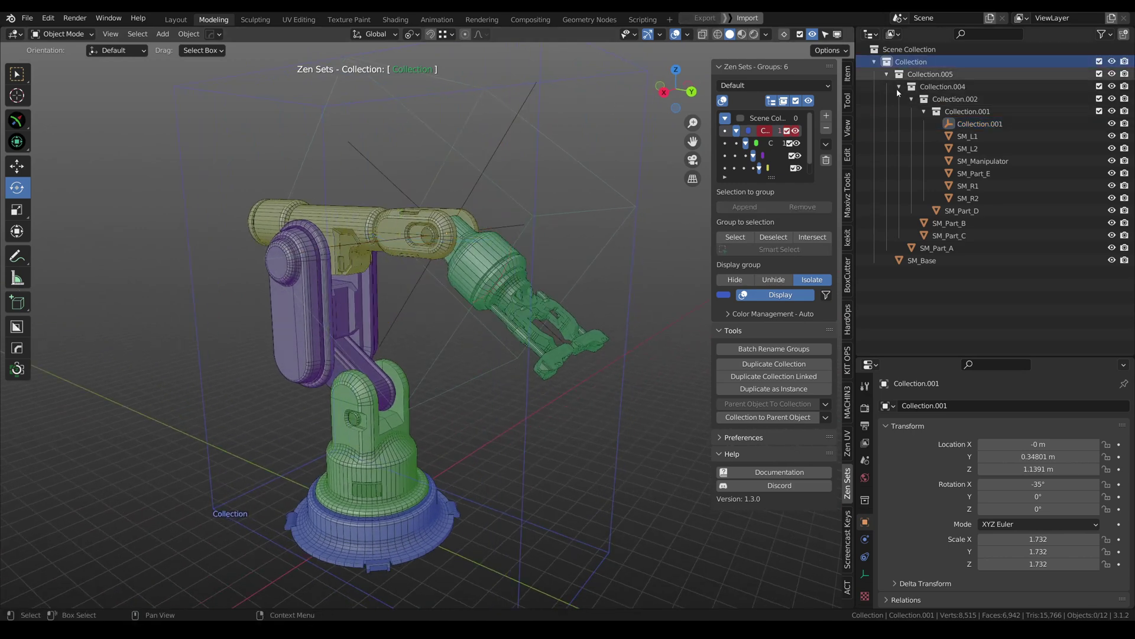
left_click(781, 418)
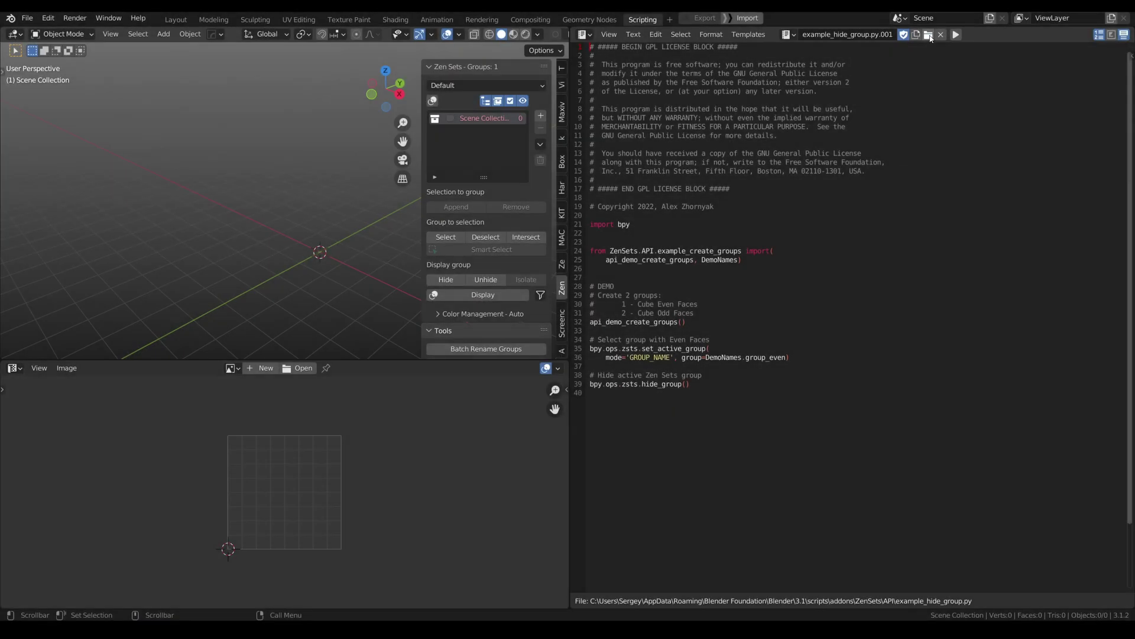
- Open example_create_groups.py from the ZenSets API folder in the text editor and run it
key("alt+o")
left_click(375, 153)
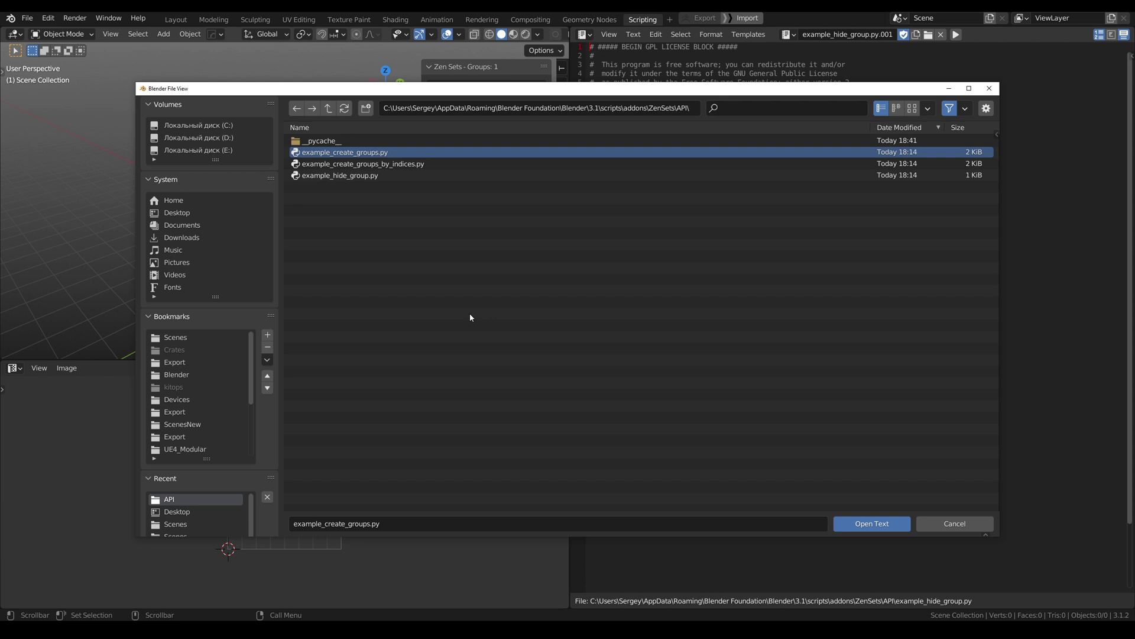
left_click(871, 523)
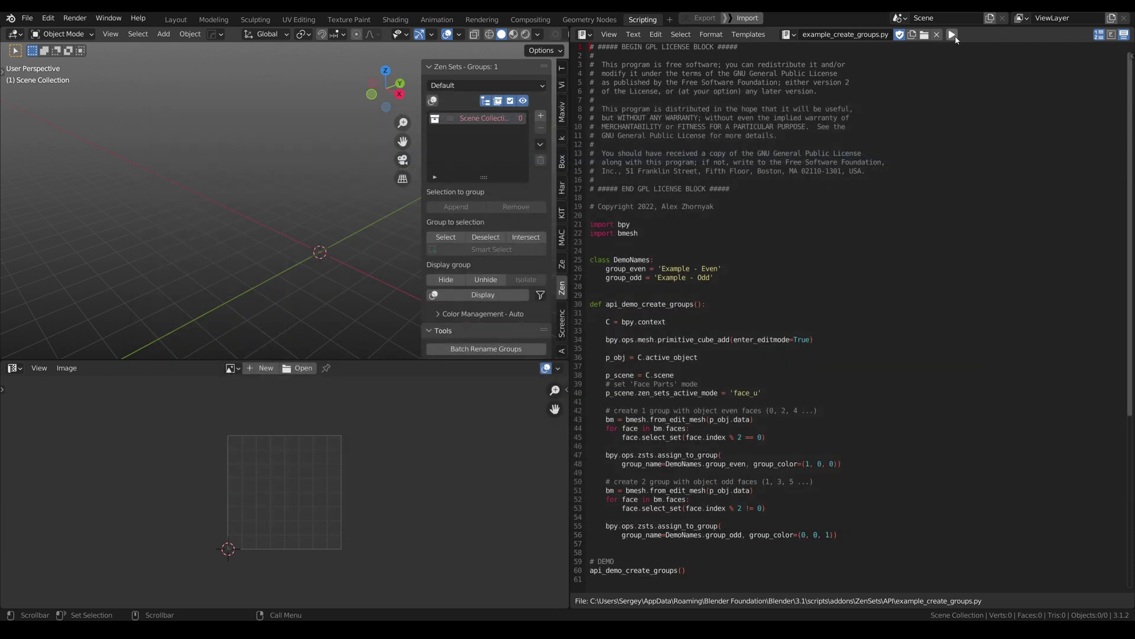
left_click(954, 34)
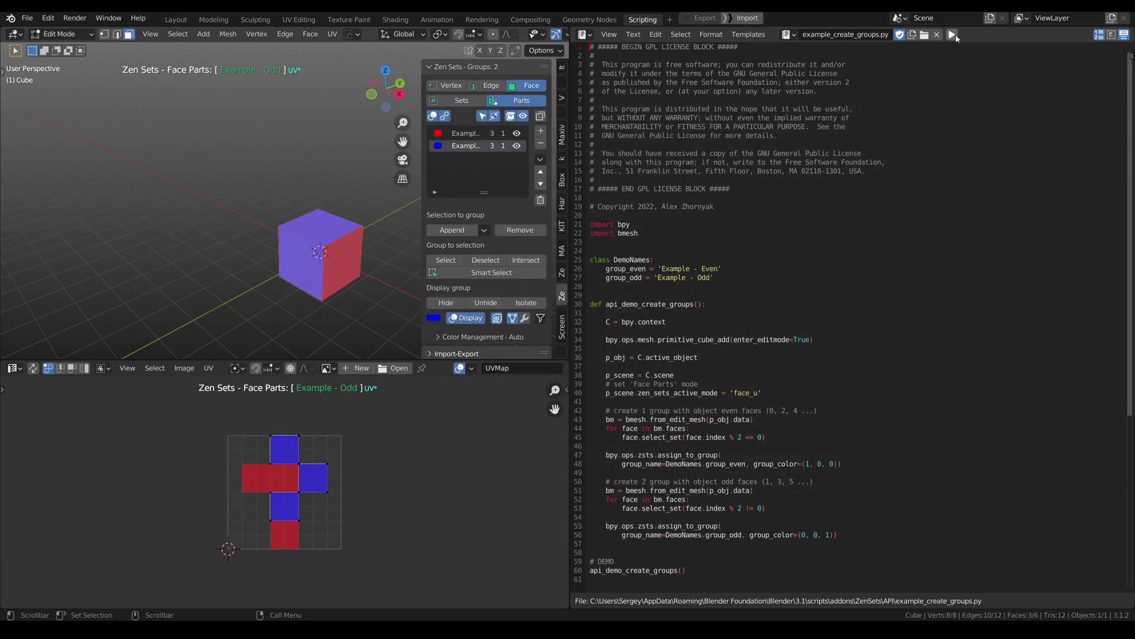
- Open the example_create_groups_by_indices.py script from the ZenSets API folder and run it
left_click(924, 35)
left_click(378, 164)
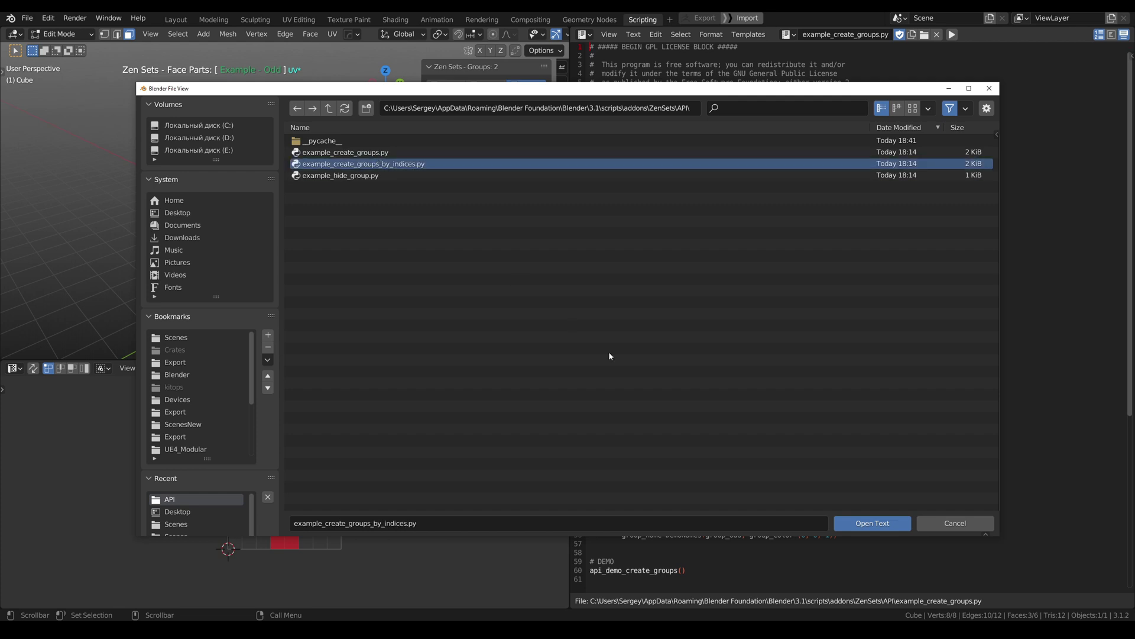
left_click(873, 524)
left_click(989, 35)
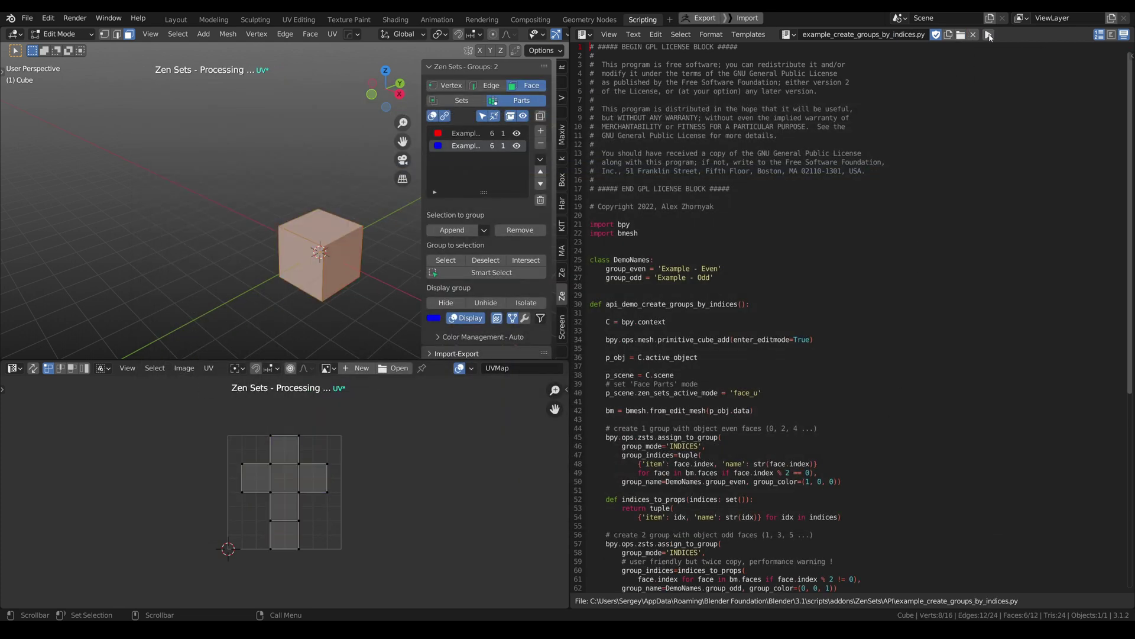
- Open the example_hide_group.py script from the ZenSets API folder and run it
left_click(961, 35)
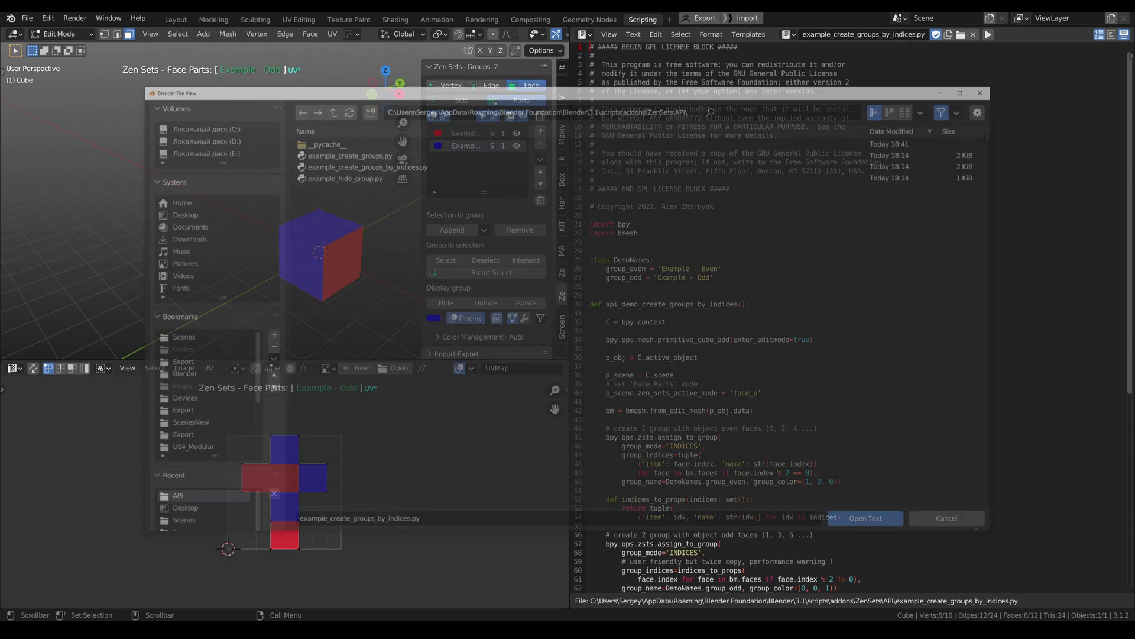
left_click(356, 176)
left_click(872, 523)
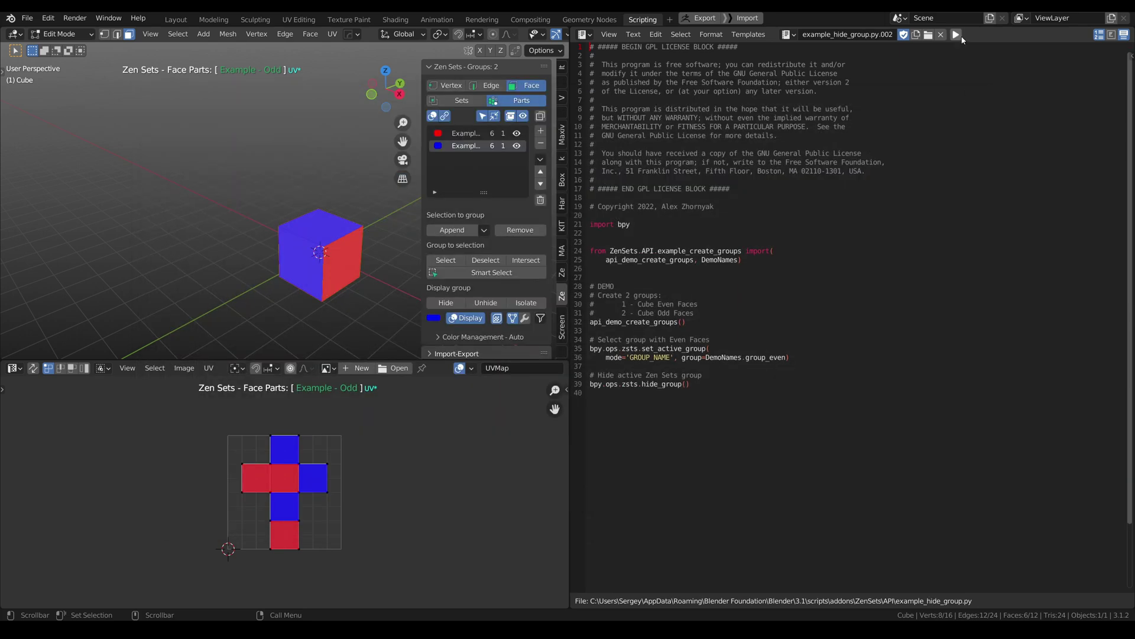
left_click(957, 35)
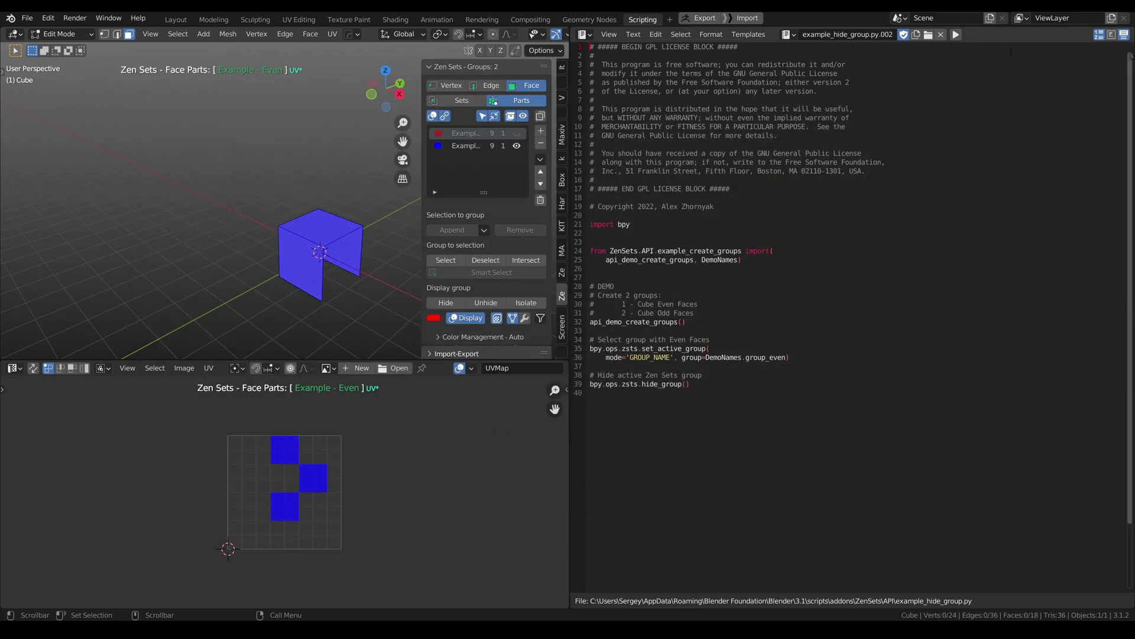